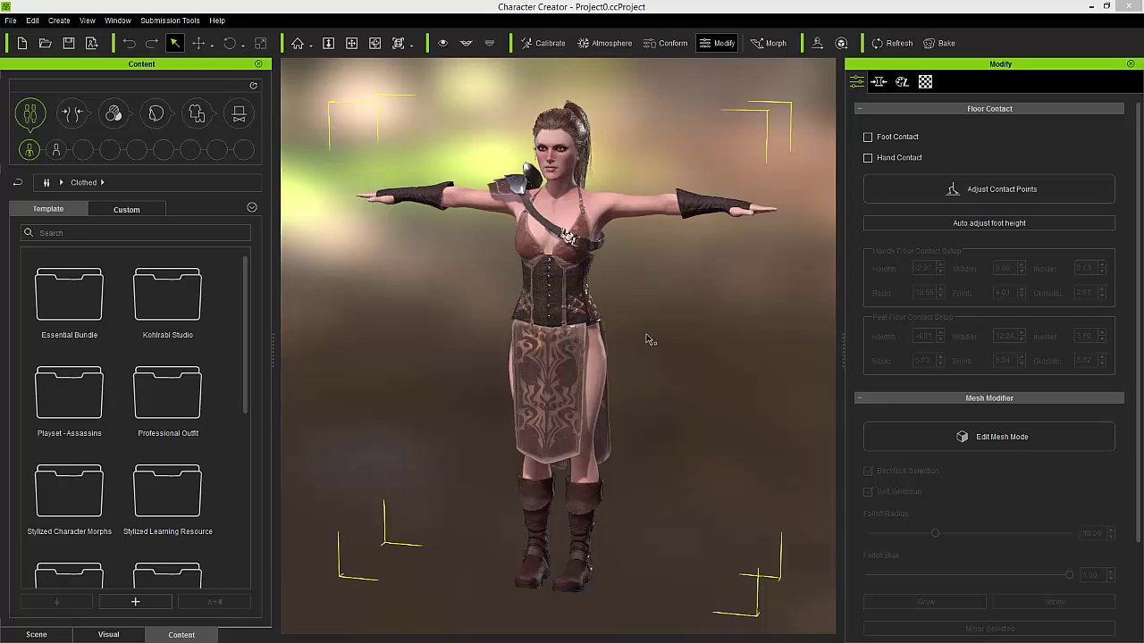
Step: Filter the actor's morphs by "heavy" and try out the Heavy body morph on the clothed character
middle_drag(641, 293, 659, 334)
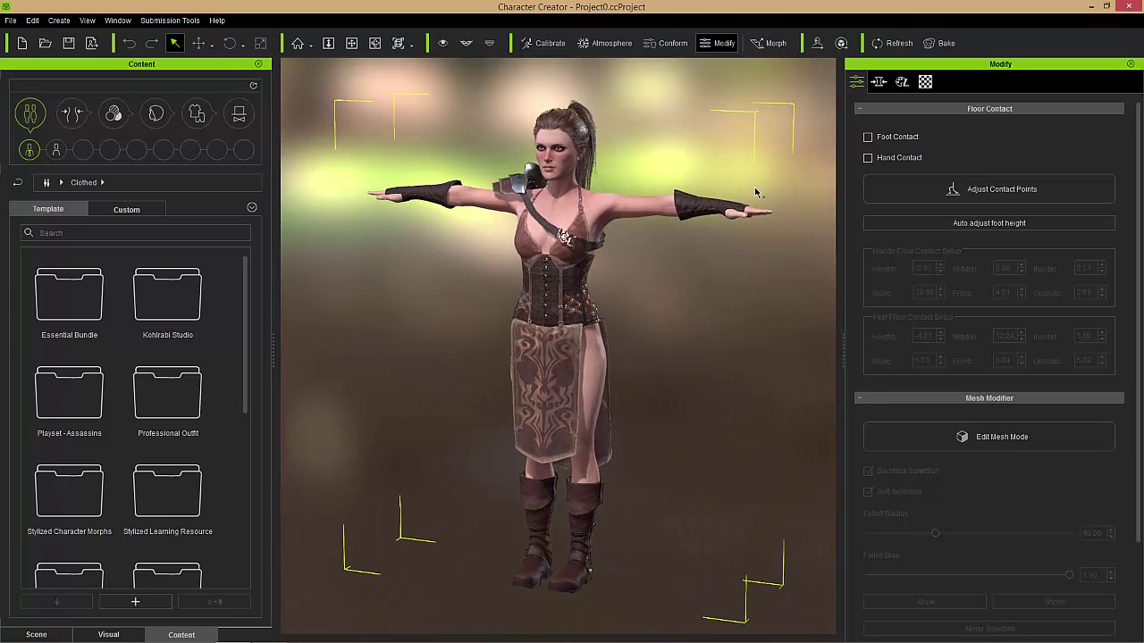
click(879, 82)
drag(1024, 119, 991, 120)
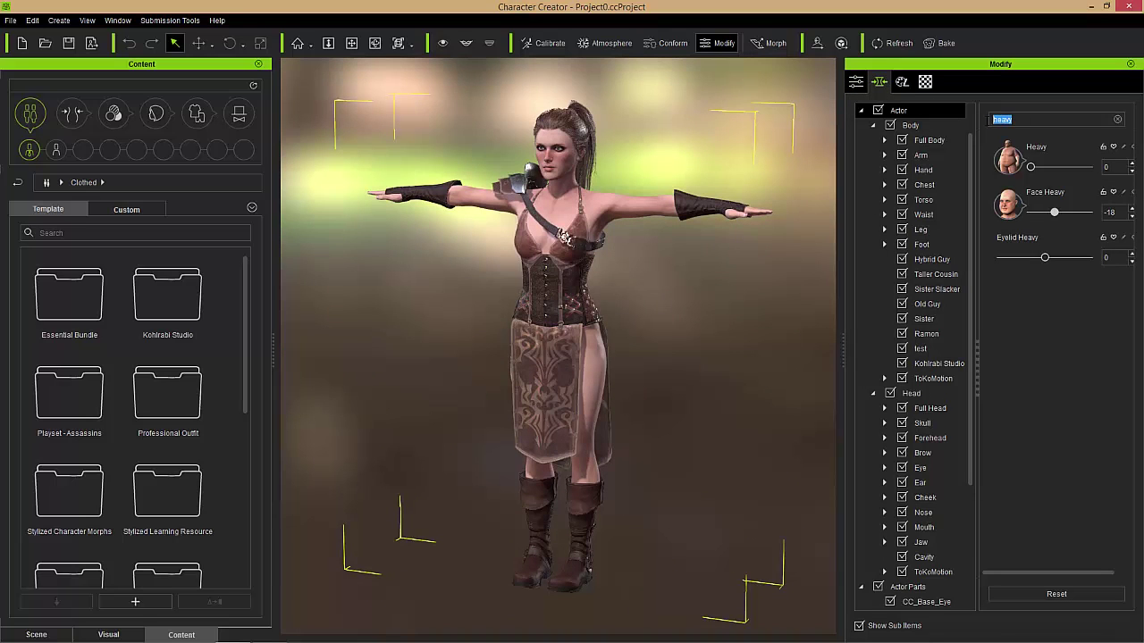
text(heavy)
mouse_move(1031, 166)
mouse_down()
mouse_move(1081, 161)
mouse_move(1051, 178)
mouse_move(1068, 170)
mouse_move(1032, 167)
mouse_up()
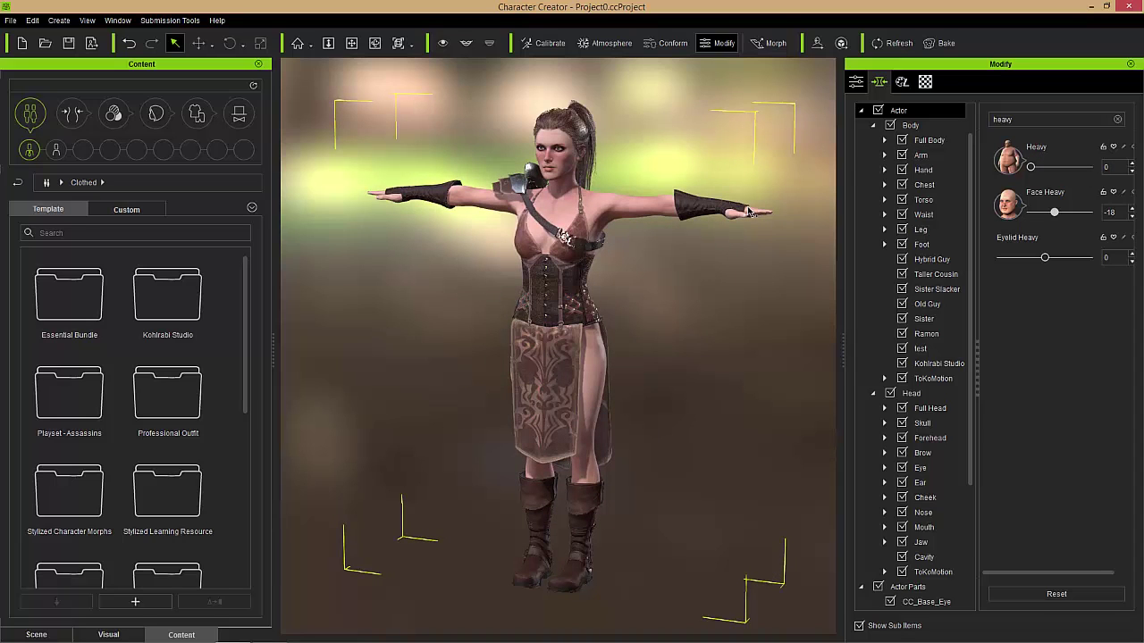
Step: Select the shoulder armor and review its conform clothing settings
click(516, 186)
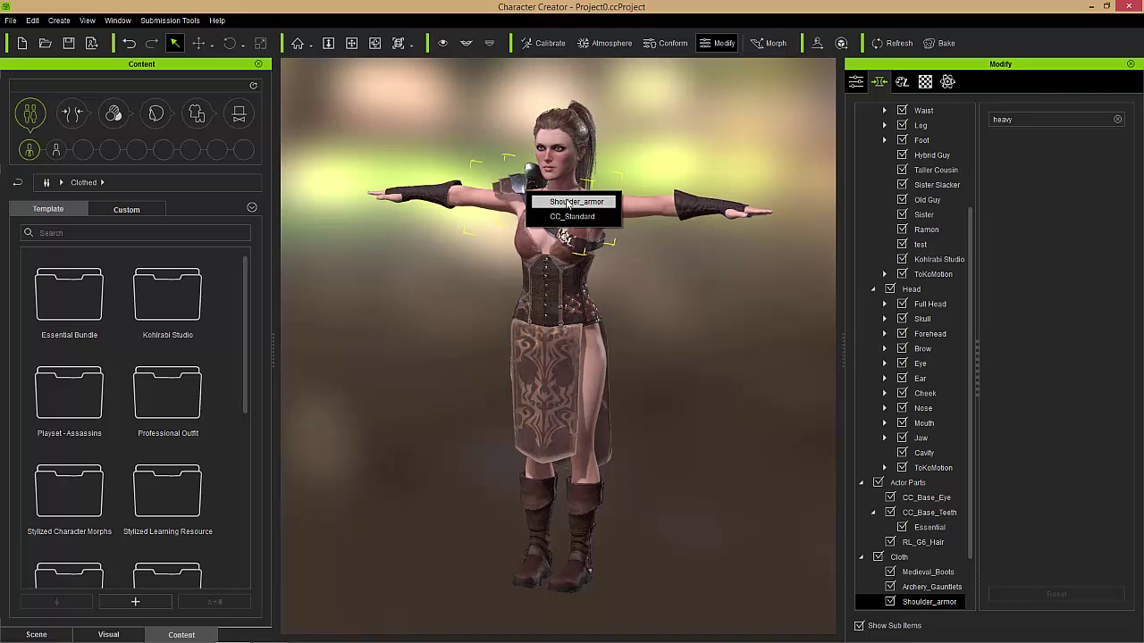
click(669, 44)
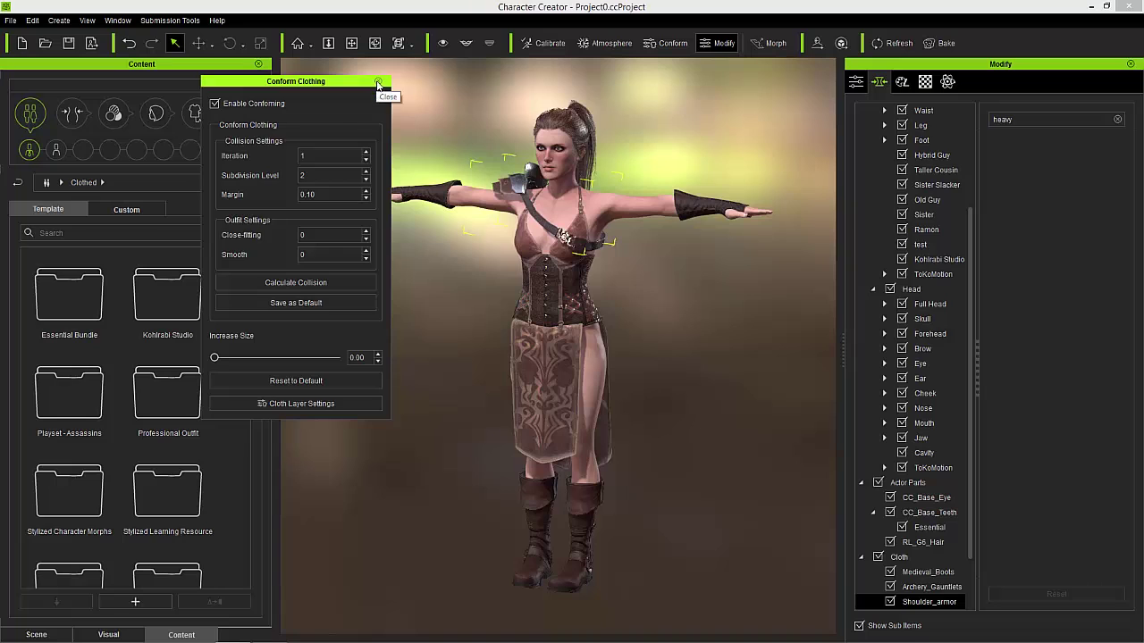
click(377, 82)
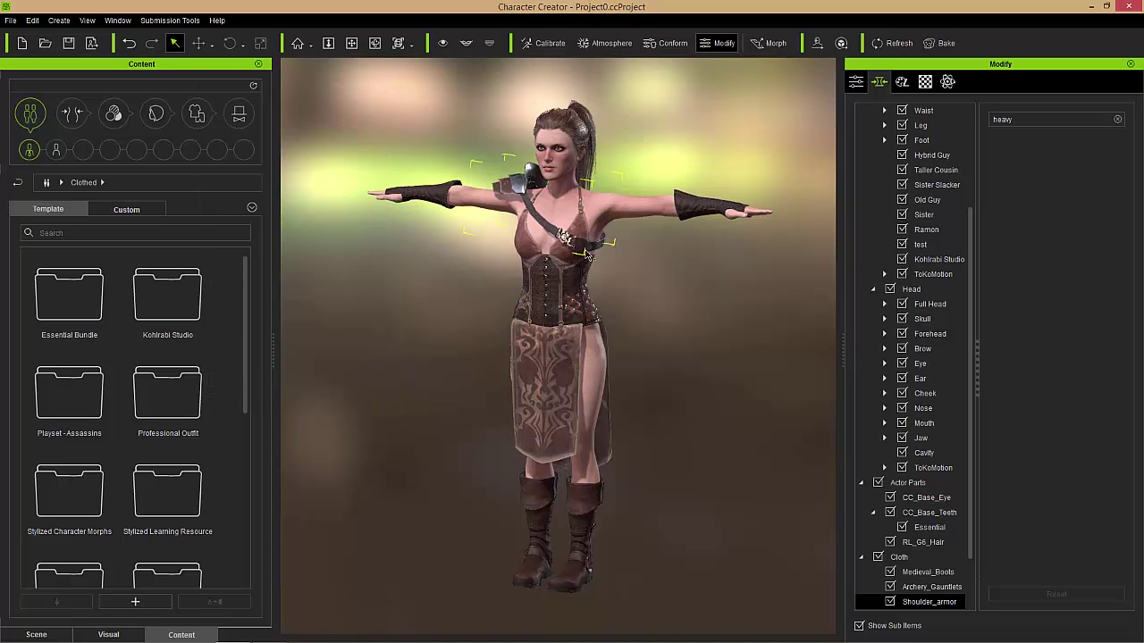
Step: Add the Medieval_Holster_Right_B torso accessory from the Playset - Assassins collection to the character
click(239, 114)
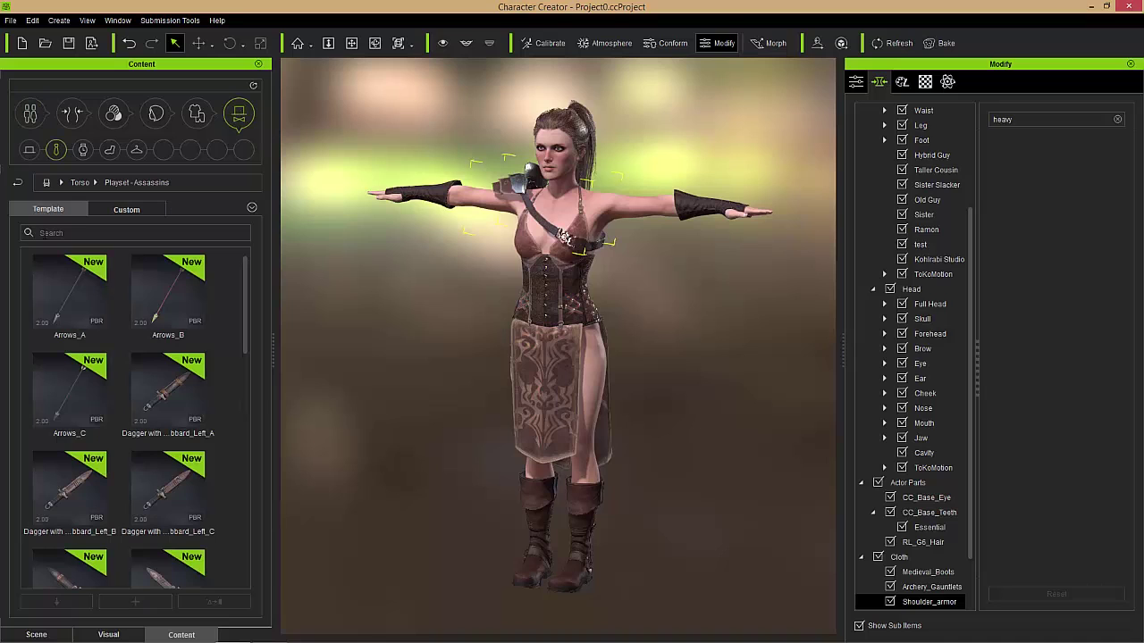
click(31, 151)
click(54, 149)
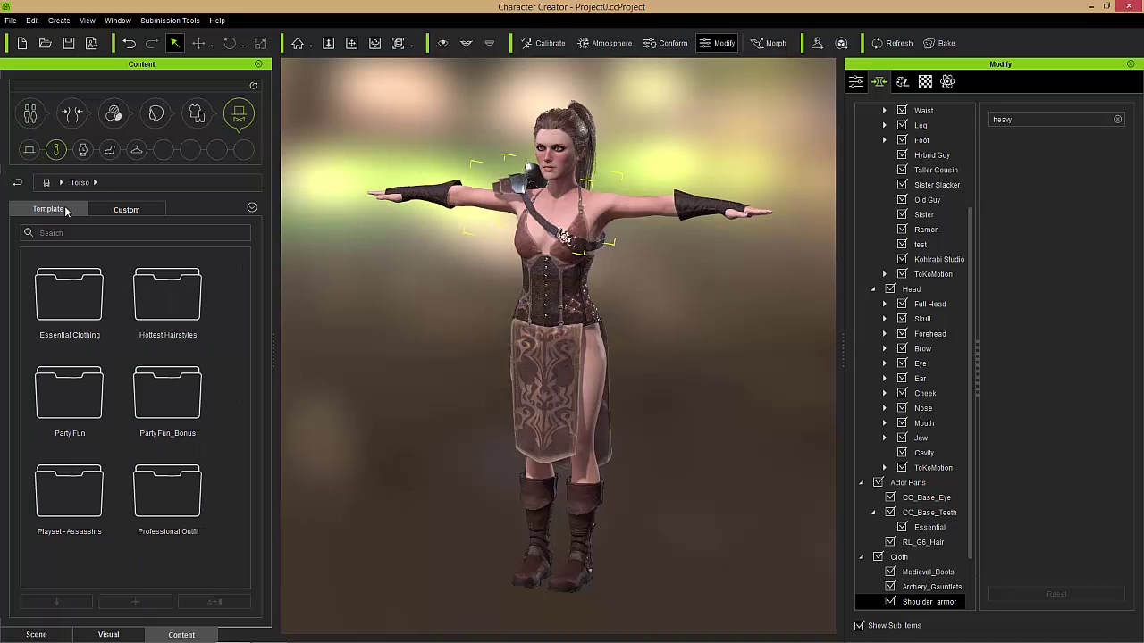
double_click(86, 483)
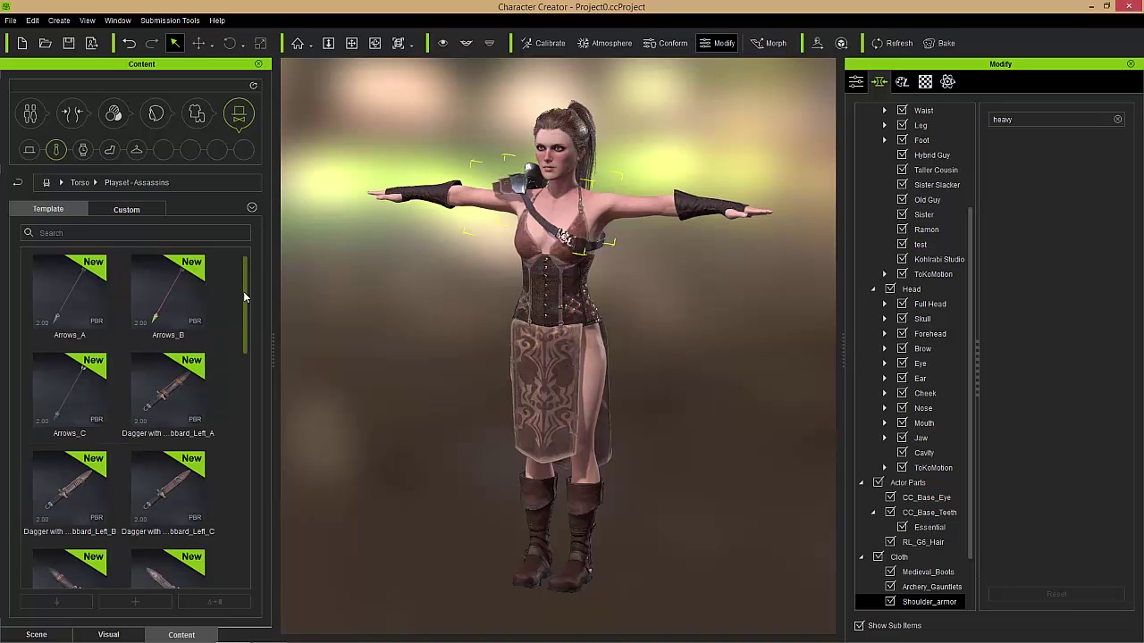
drag(246, 303, 249, 427)
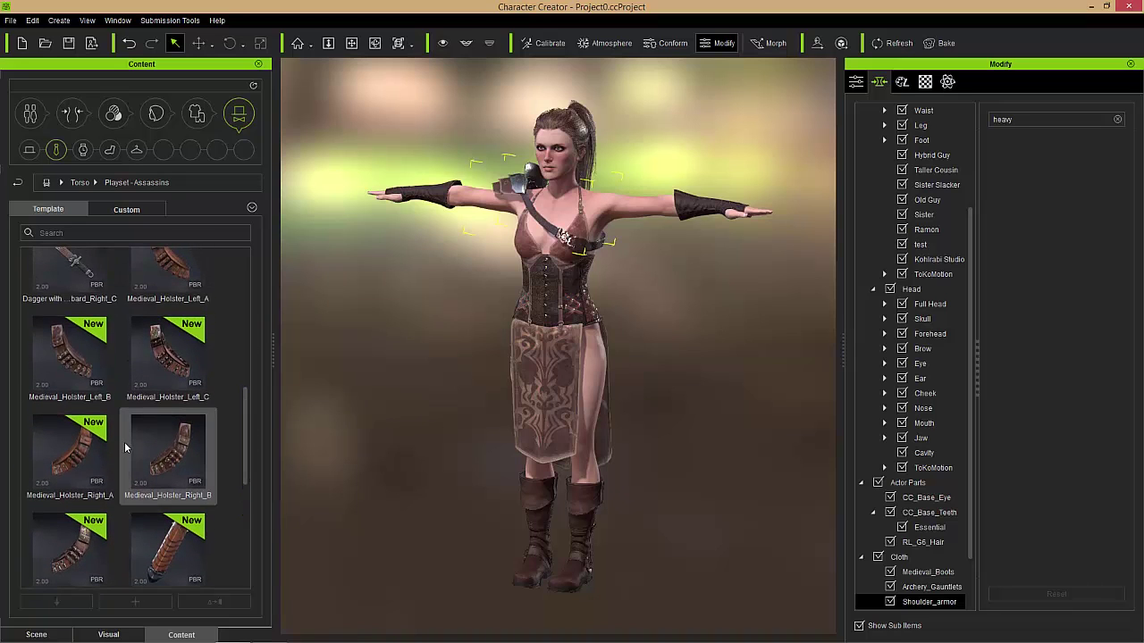
double_click(159, 446)
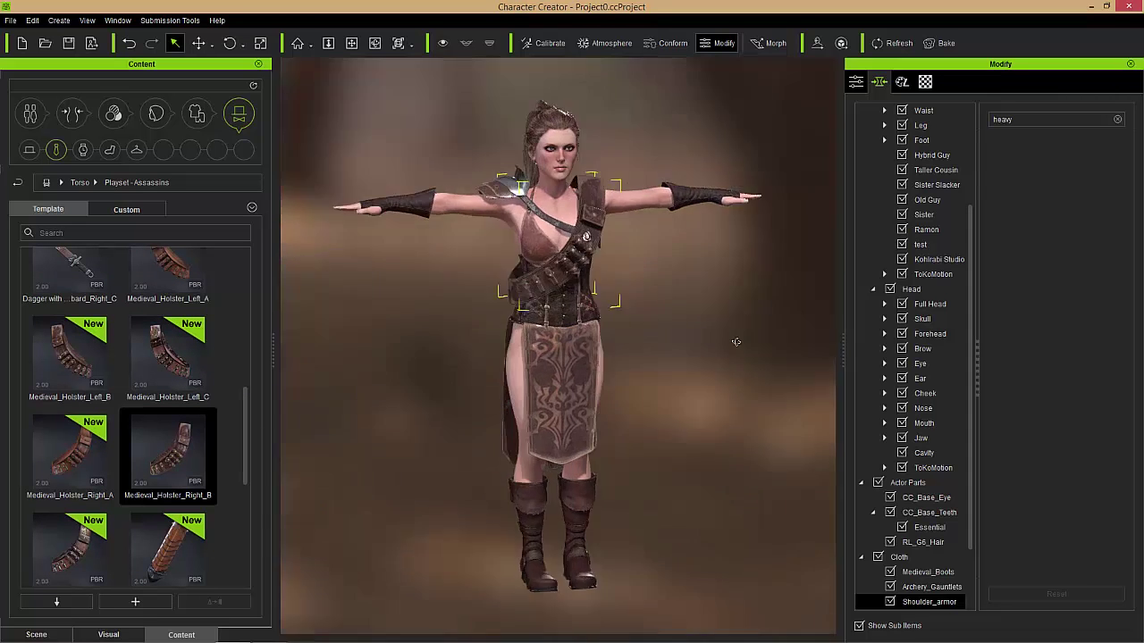
right_drag(736, 341, 508, 357)
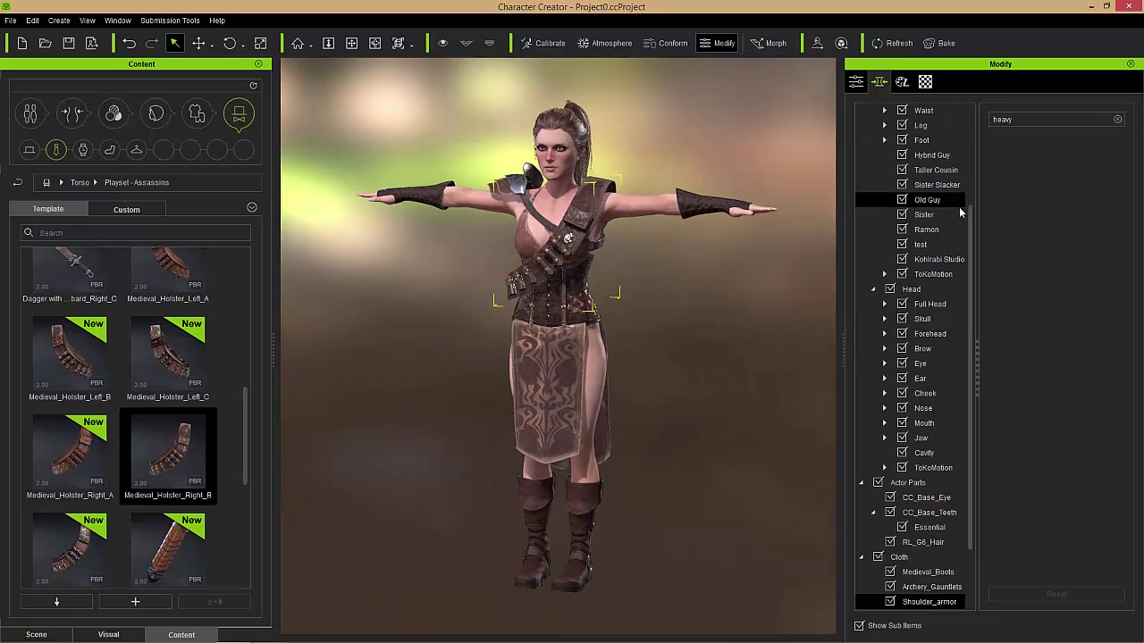
Step: Try the Heavy morph on the actor with the holster worn, ending at 0
scroll(954, 229, up, 3)
click(919, 155)
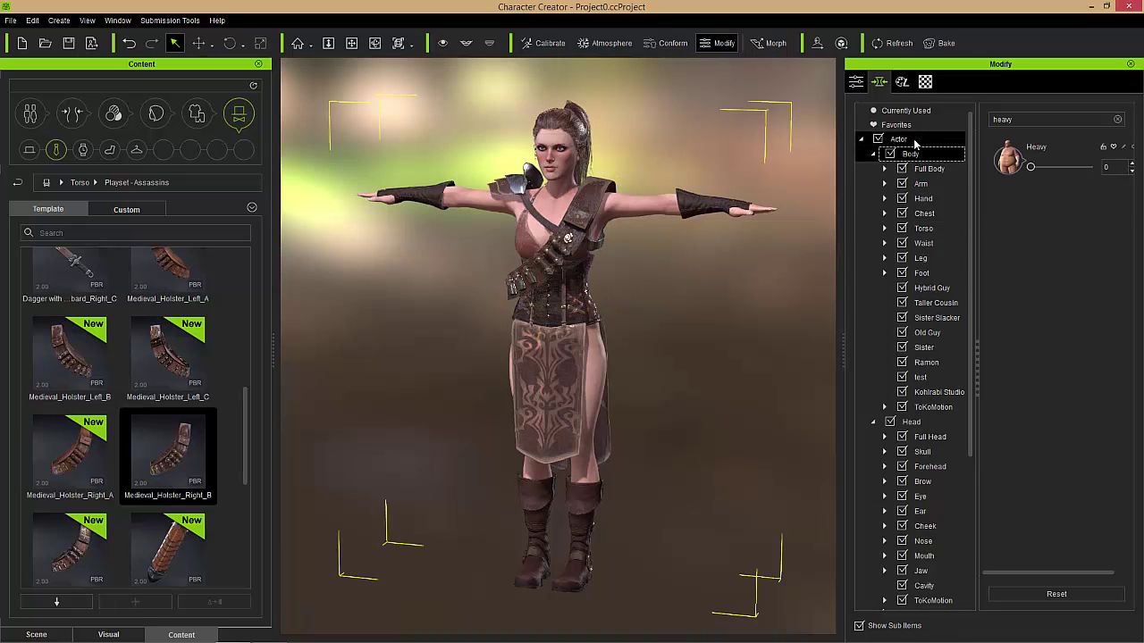
click(951, 141)
drag(1032, 168, 973, 161)
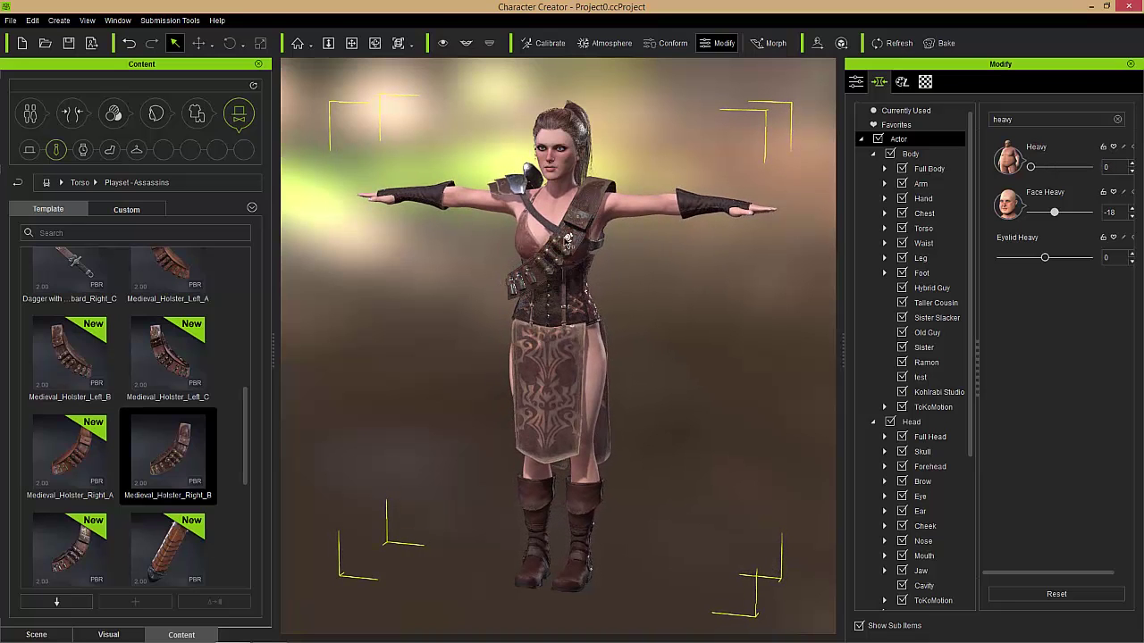
Step: Select the medieval holster and delete its whole group, bottles included, from the character
right_click(555, 249)
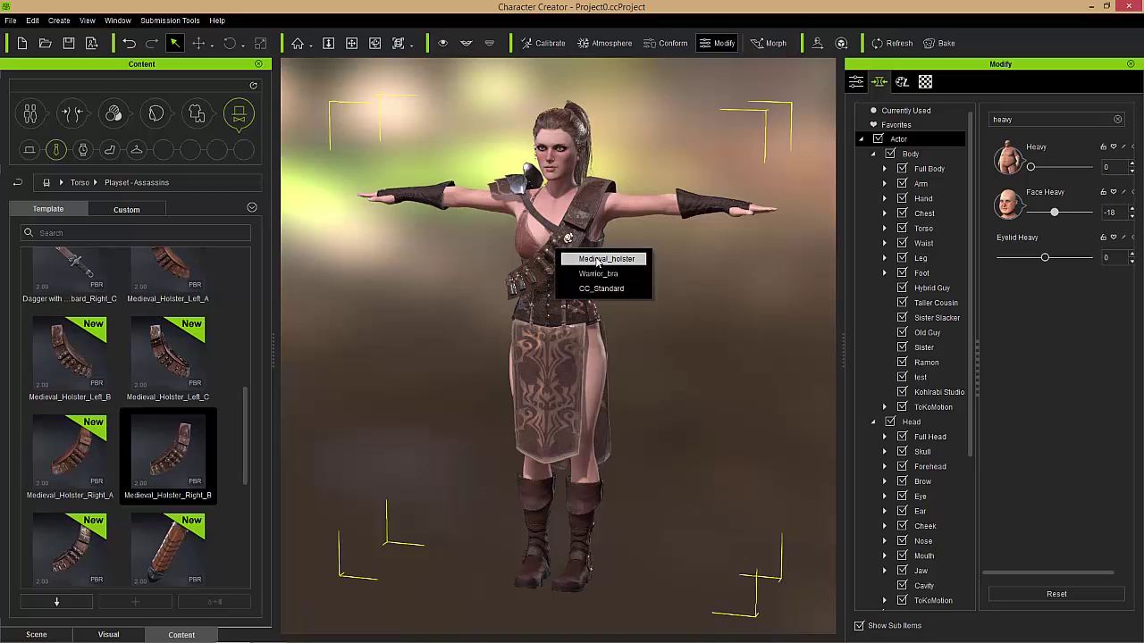
click(599, 259)
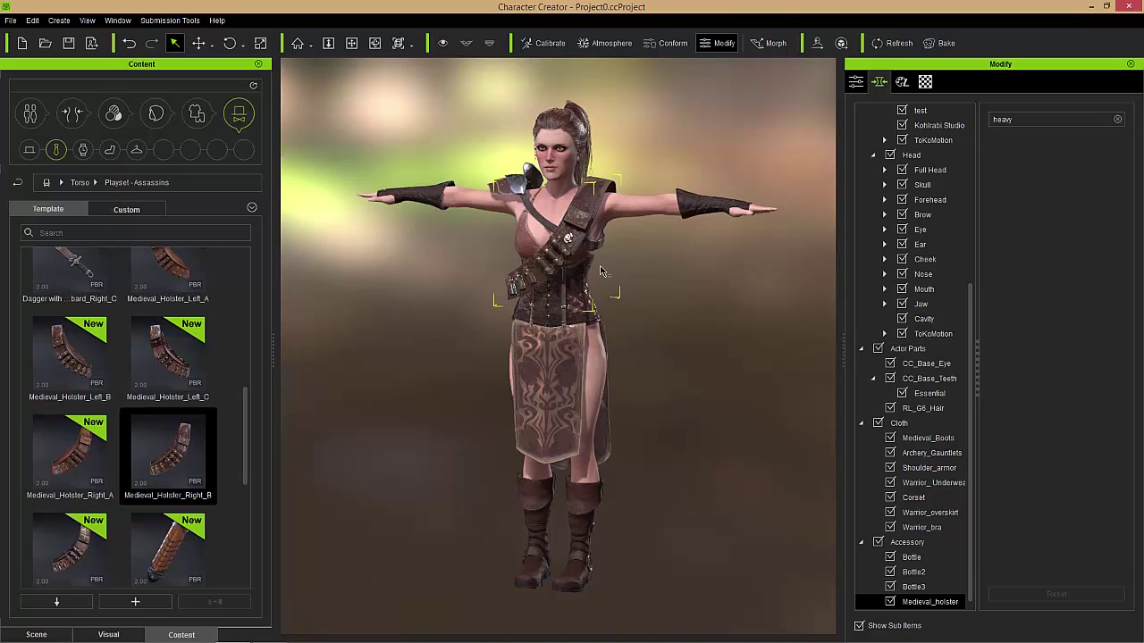
click(52, 633)
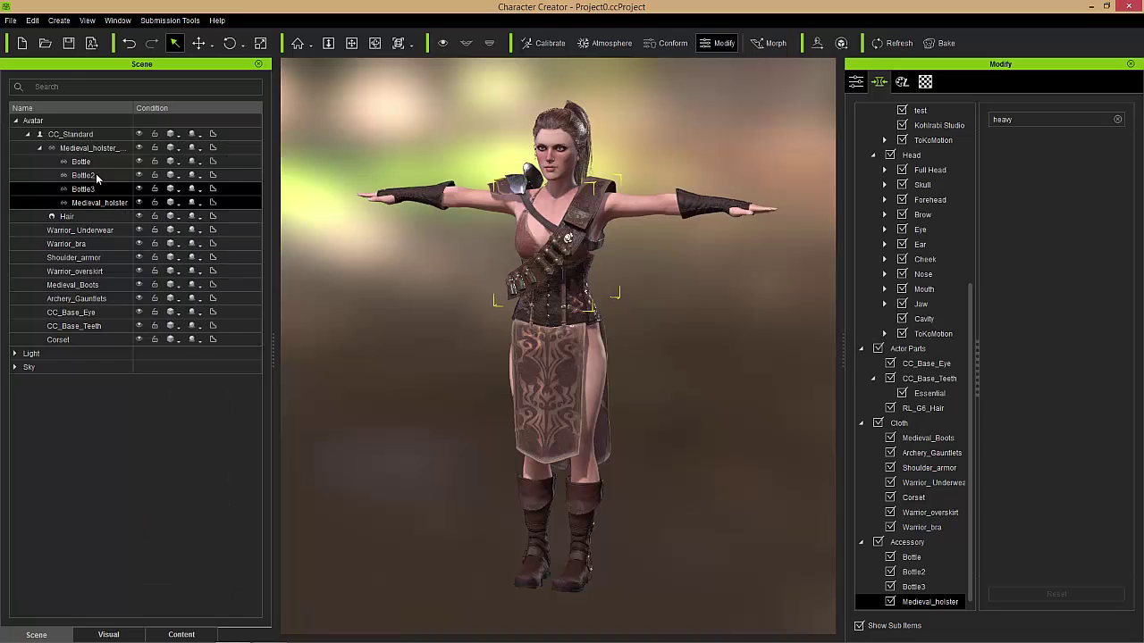
click(94, 150)
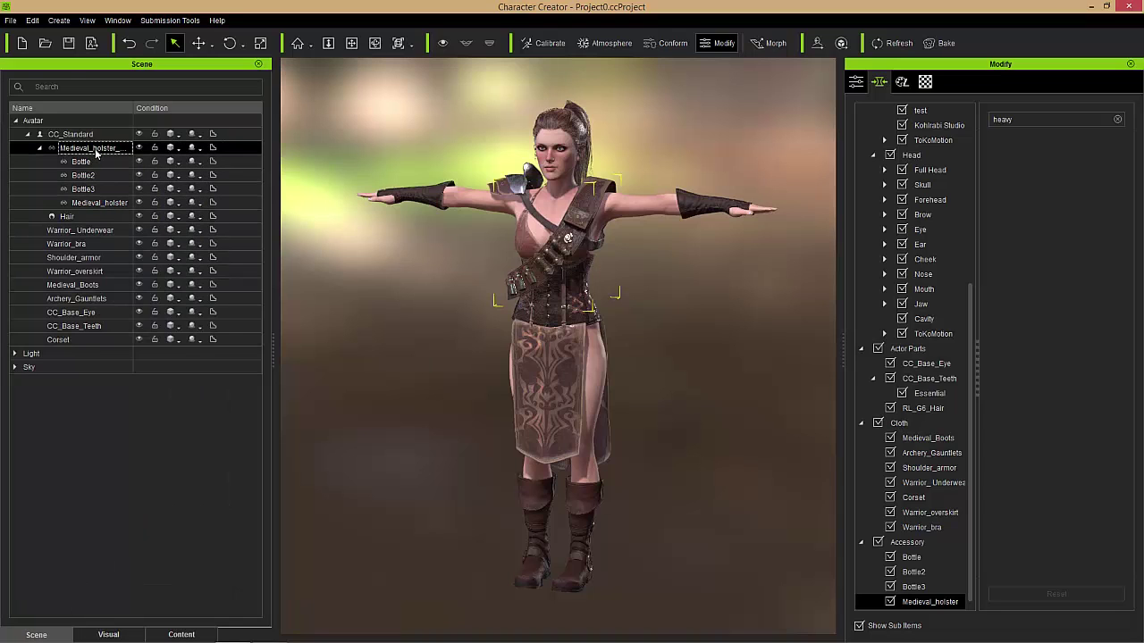
key(Delete)
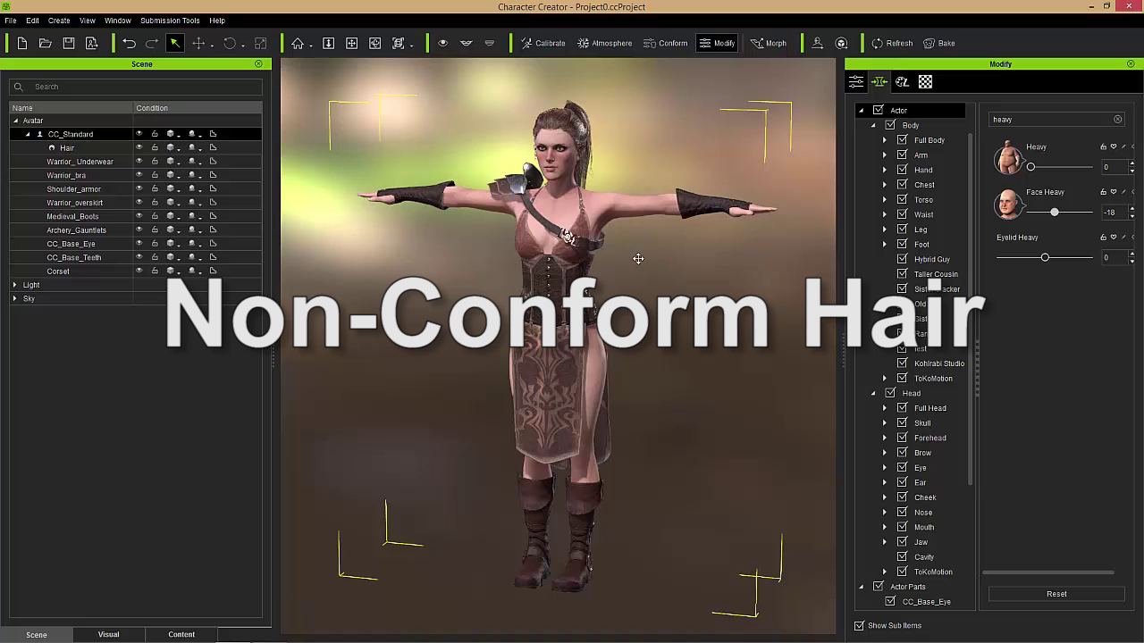
Step: Set the character's Heavy morph to 76 and examine how the torso clothing follows the body
scroll(638, 258, up, 5)
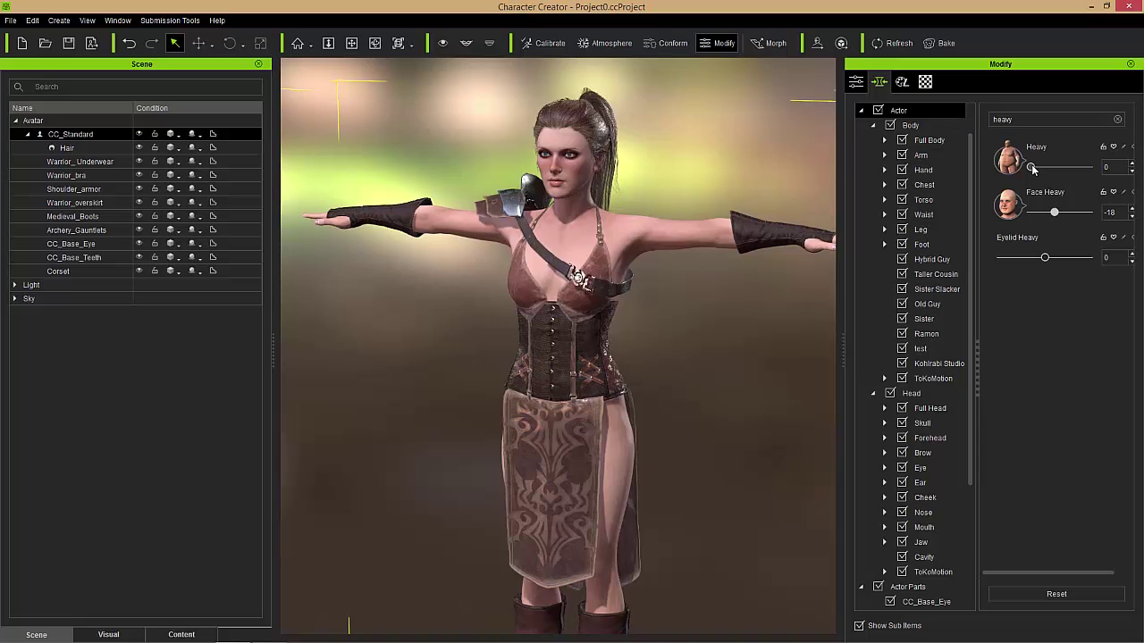
drag(1031, 166, 1077, 169)
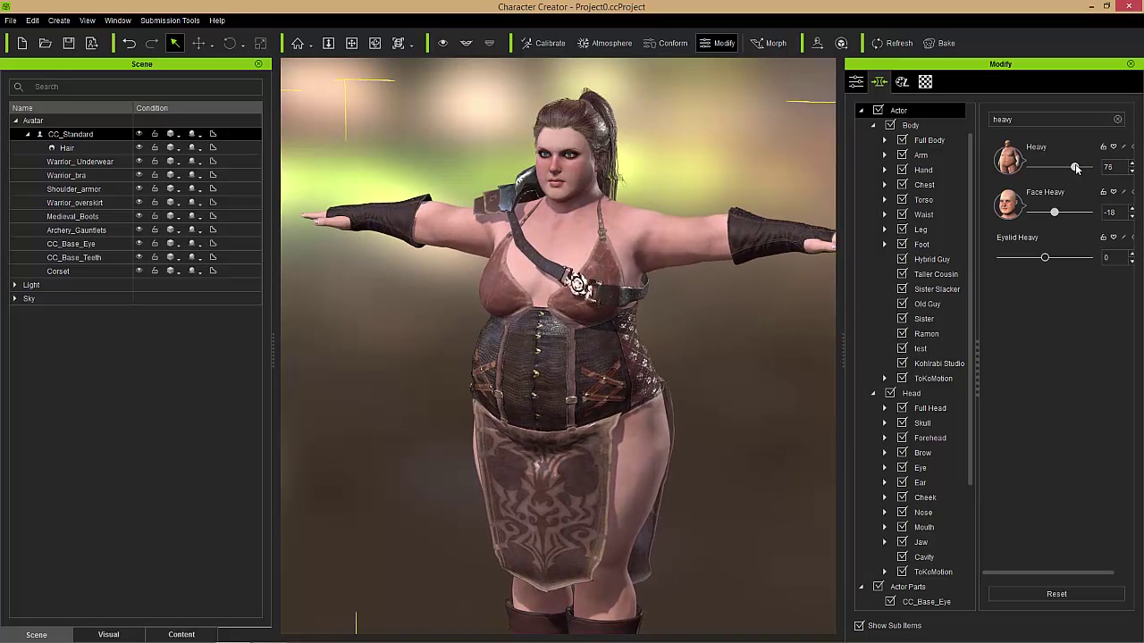
mouse_move(730, 244)
right_down()
mouse_move(592, 243)
mouse_move(737, 228)
right_up()
scroll(676, 268, up, 3)
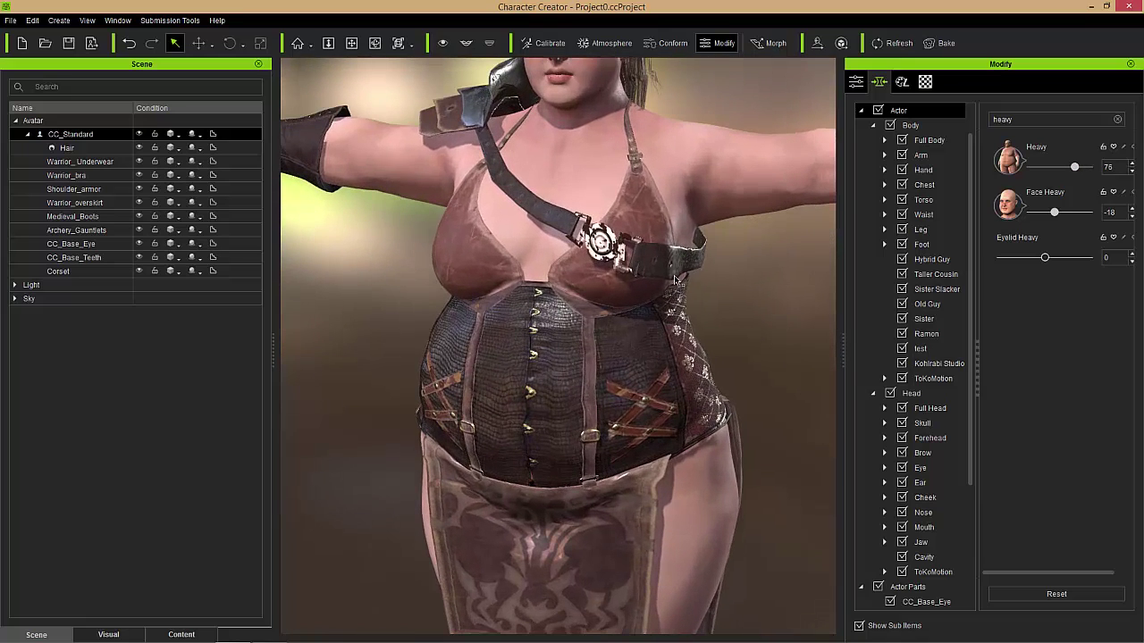
right_drag(683, 279, 640, 261)
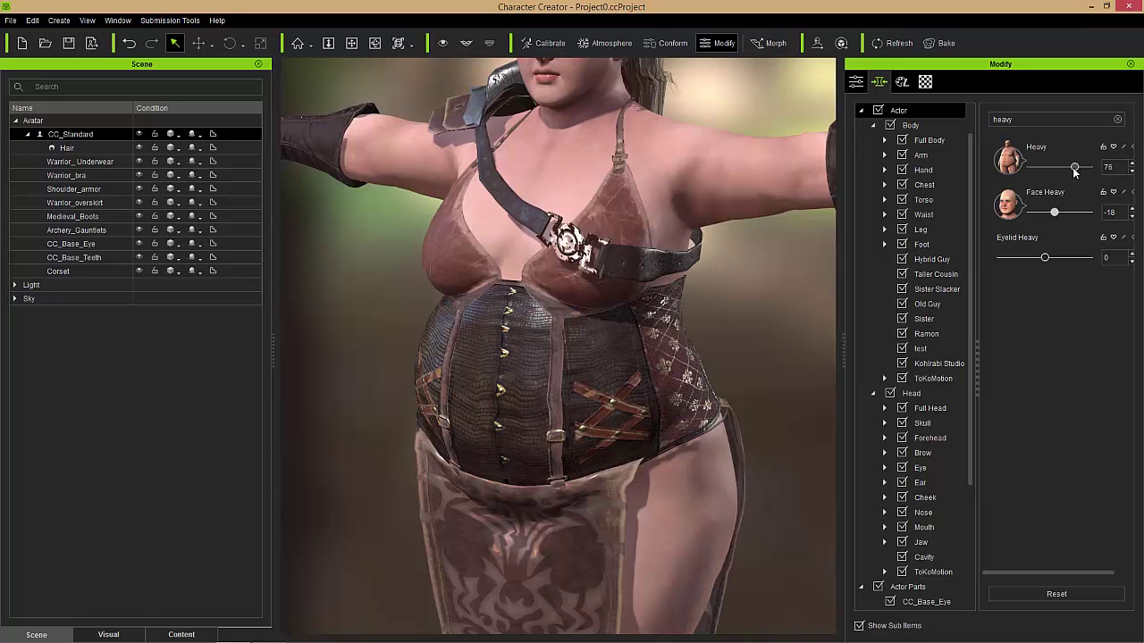
Step: Return the Heavy morph to 0, frame the ponytail from the side and raise the morph to 70
mouse_move(1073, 168)
mouse_down()
mouse_move(1014, 171)
mouse_move(1071, 167)
mouse_up()
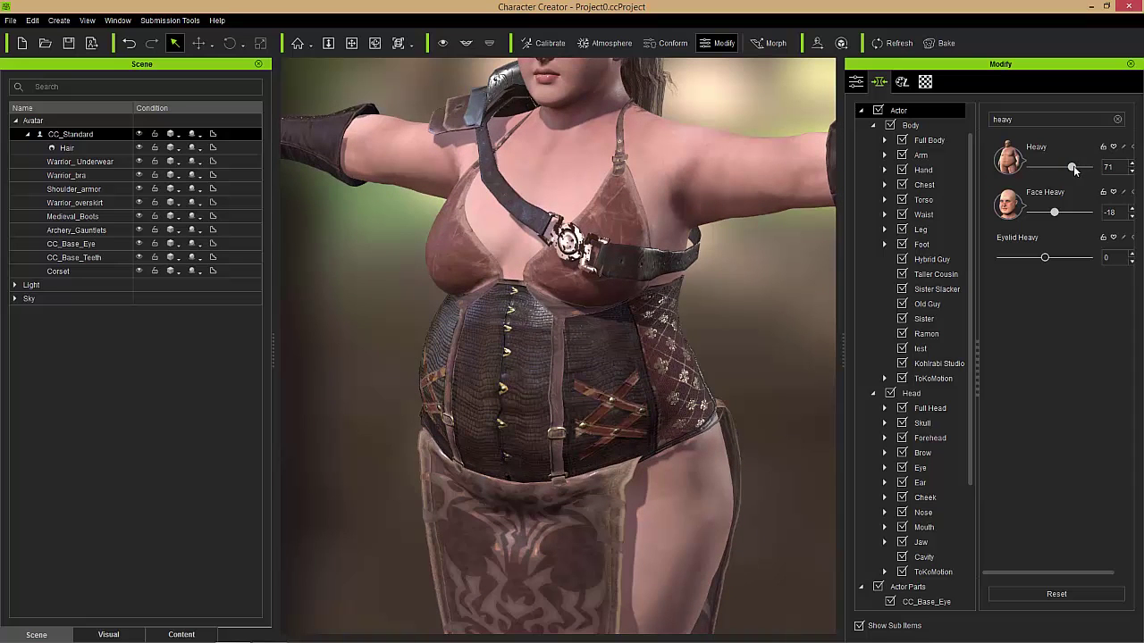
drag(1073, 166, 1021, 168)
middle_drag(621, 135, 418, 317)
right_drag(418, 317, 401, 313)
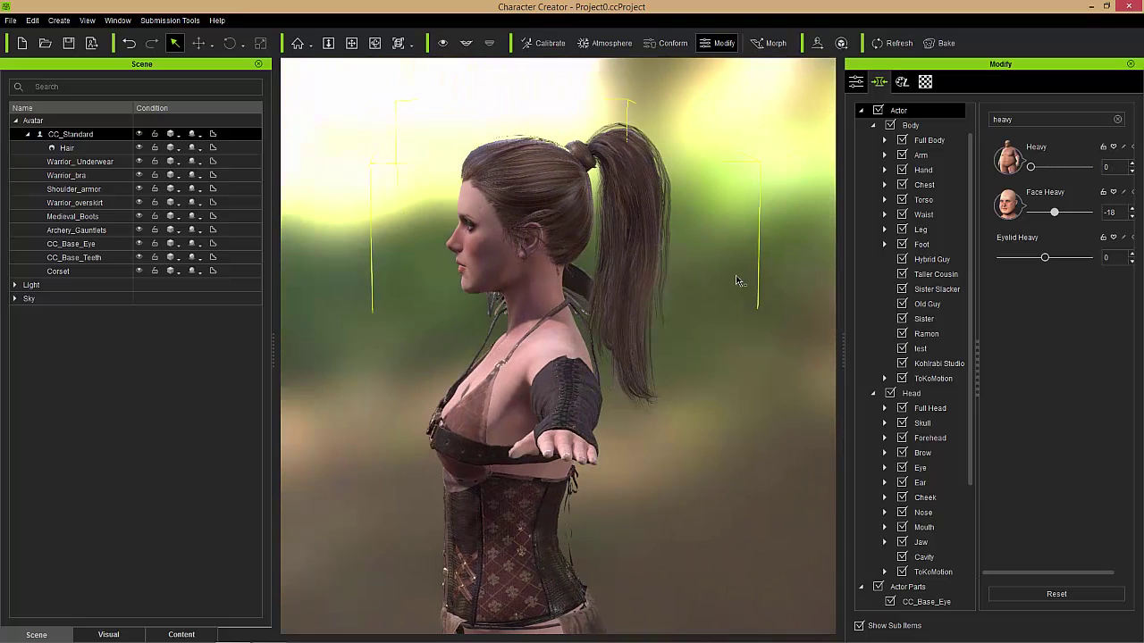
drag(1032, 167, 1076, 168)
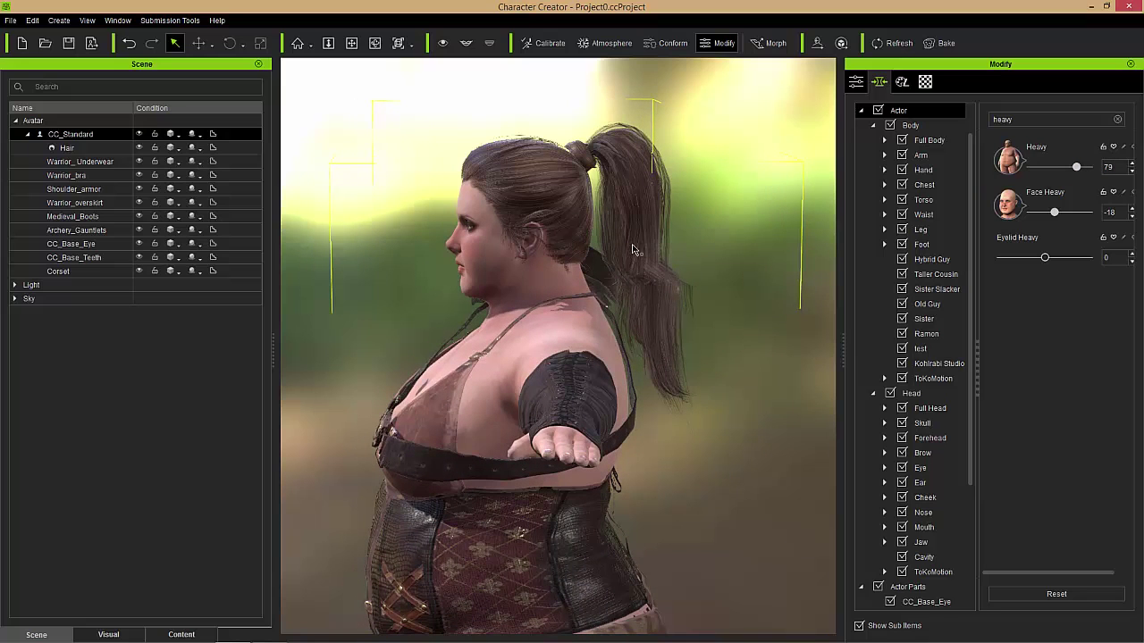
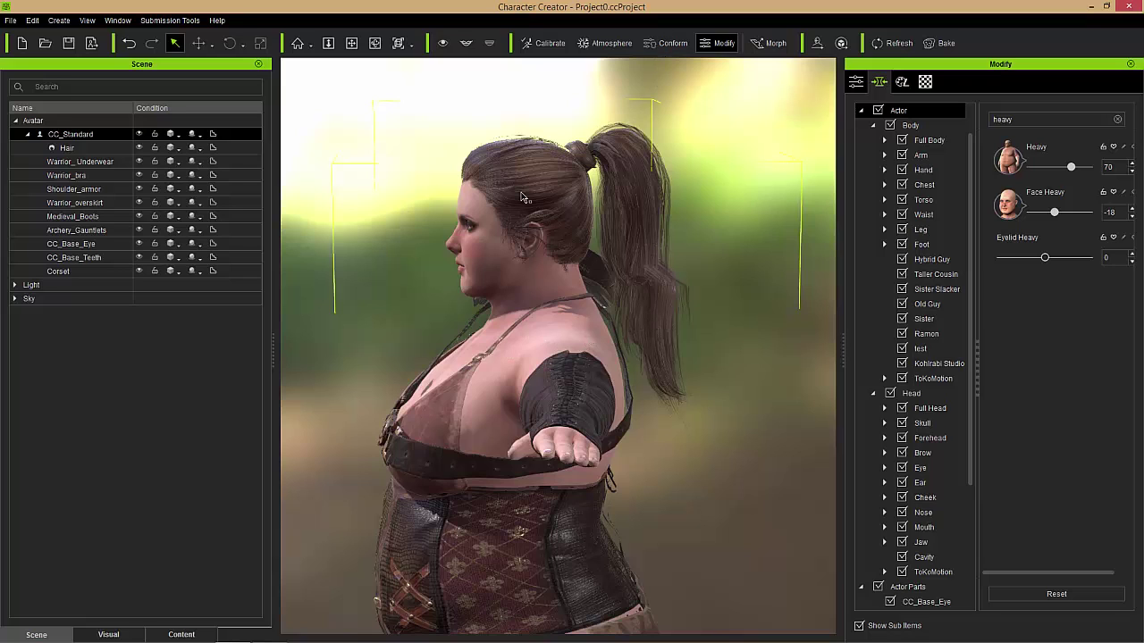
Step: Disable conforming for the ponytail hair and inspect its shape against the character's back
click(73, 150)
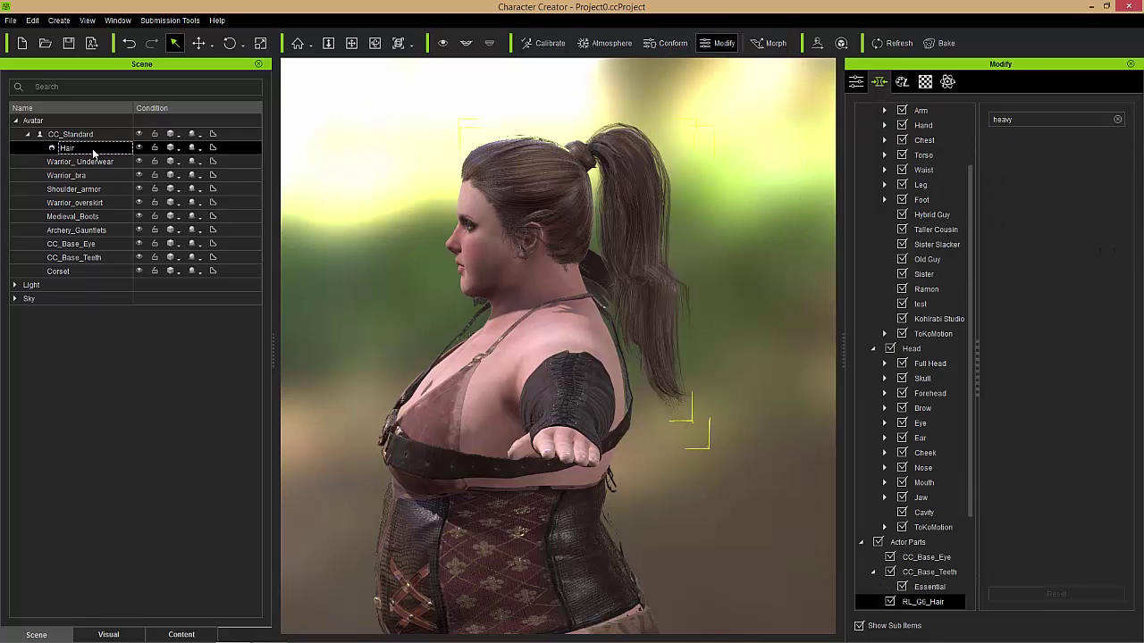
click(672, 43)
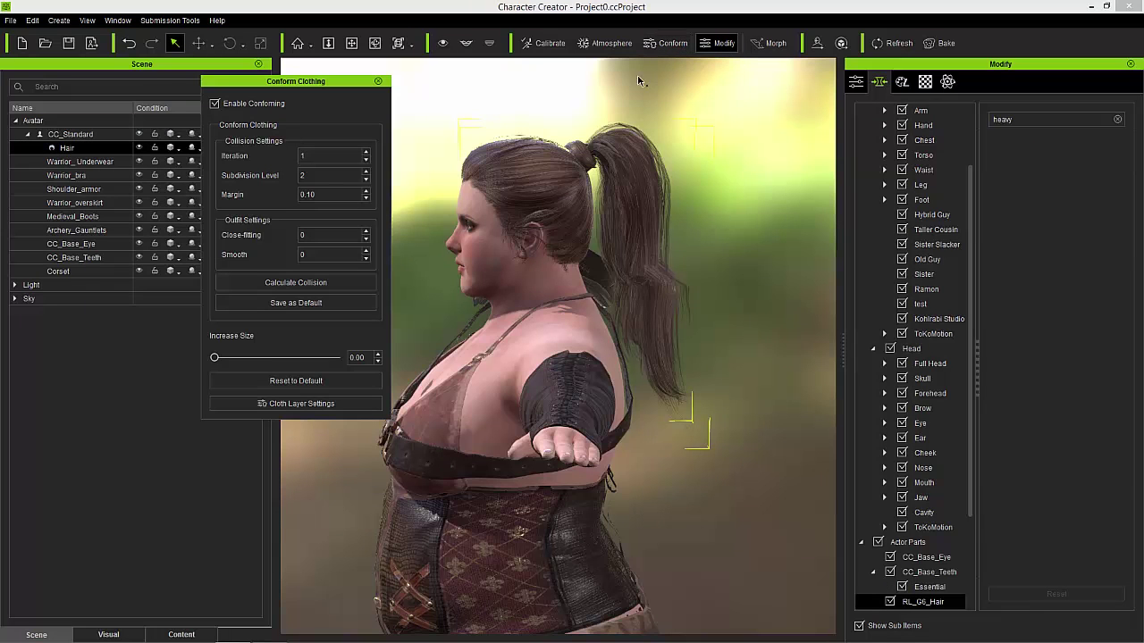
click(253, 104)
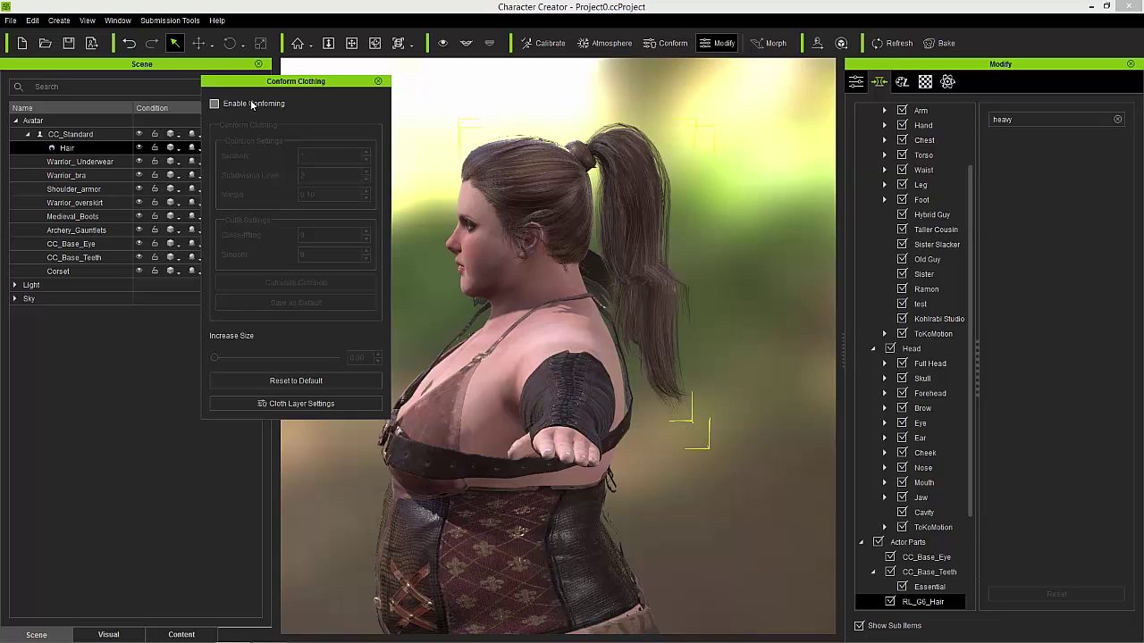
click(295, 381)
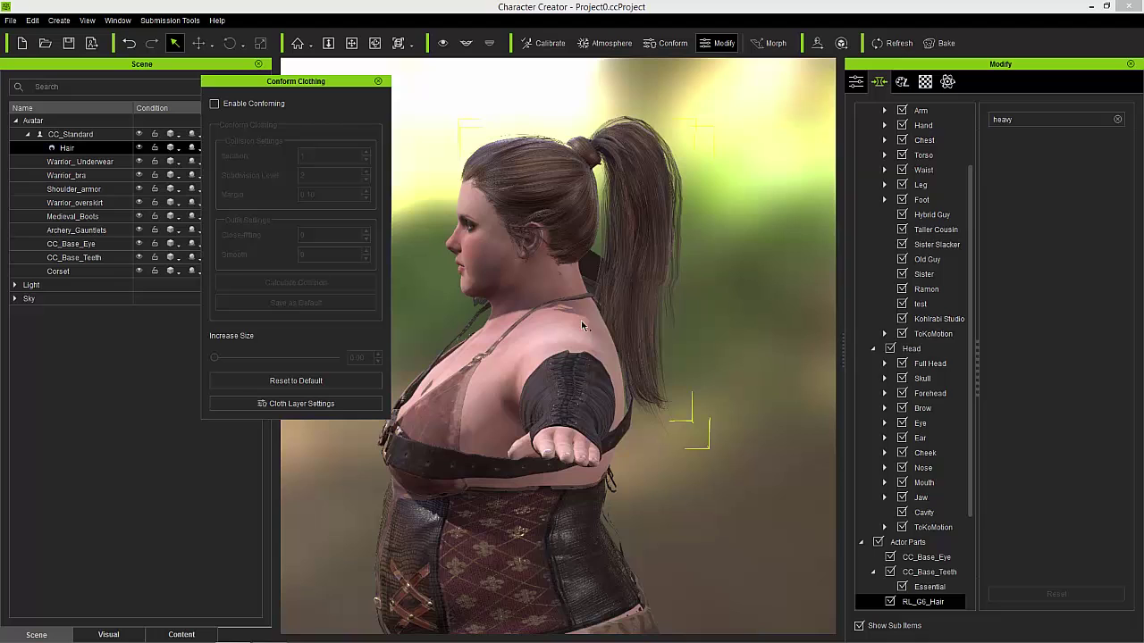
right_drag(714, 470, 610, 437)
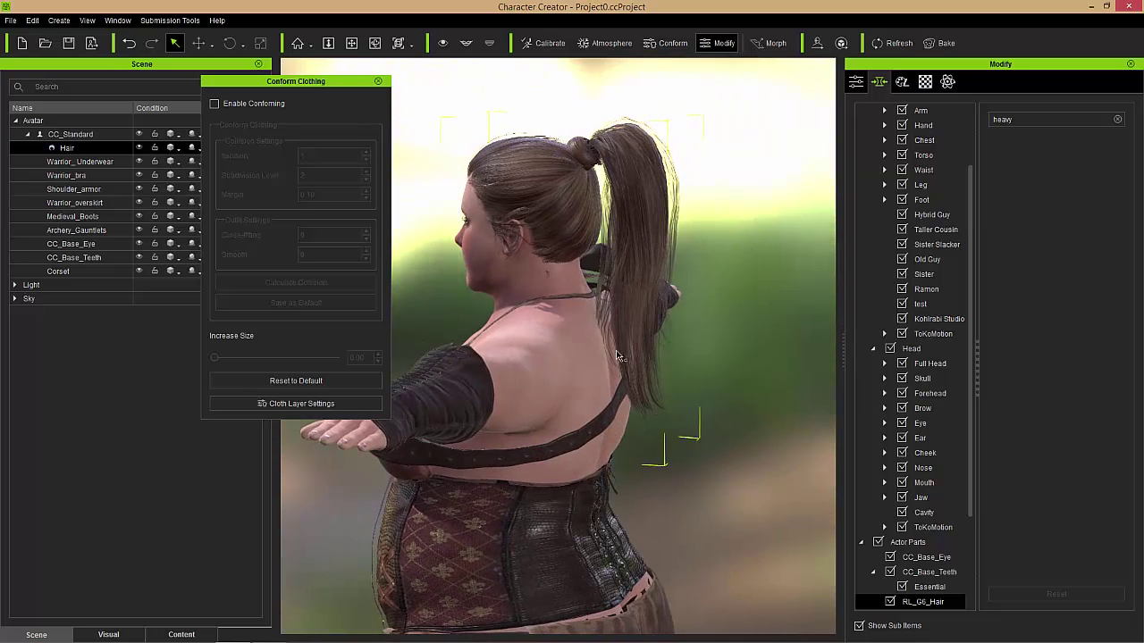
right_drag(620, 476, 575, 293)
scroll(623, 429, up, 3)
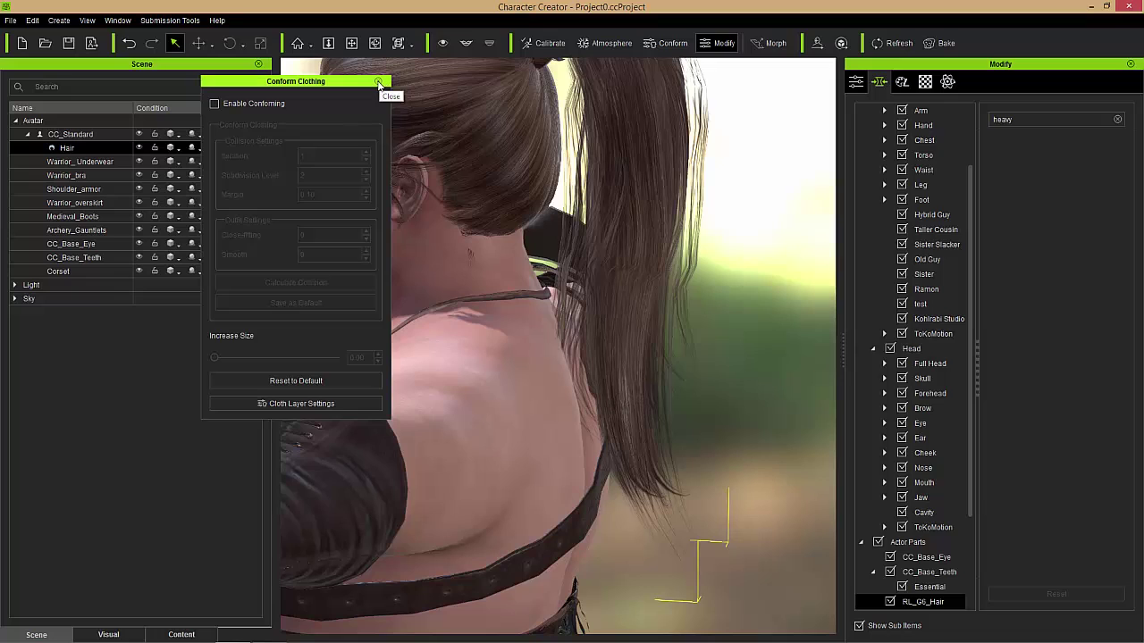
click(379, 83)
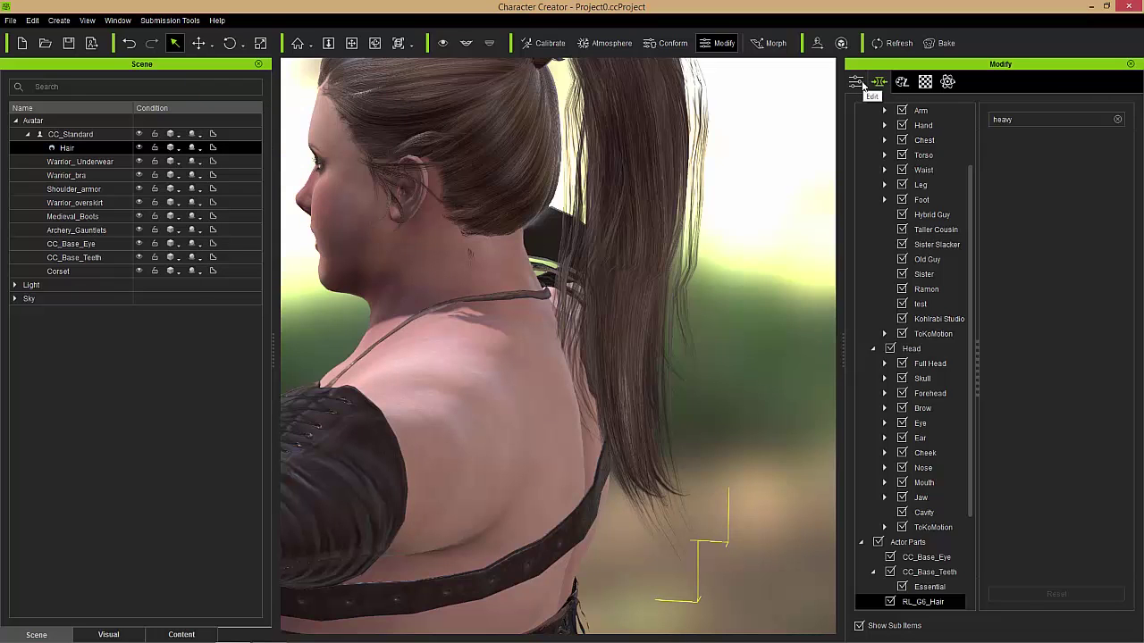
Step: In mesh editing, select the ponytail's lower part with soft selection, and rotate and move it away from the character's back
click(861, 82)
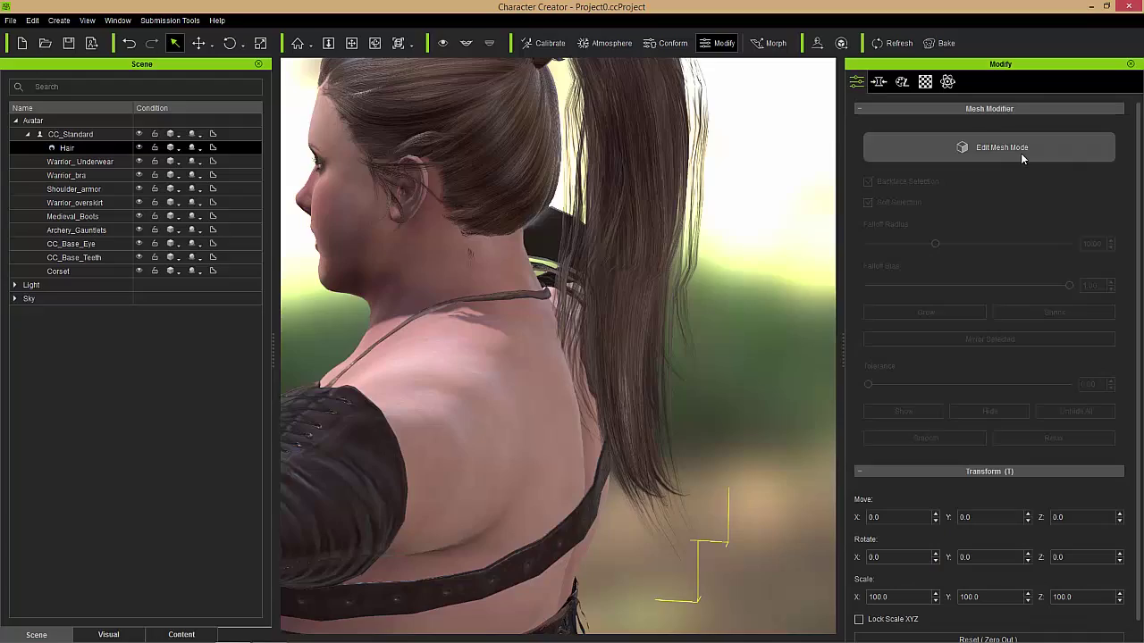
click(970, 146)
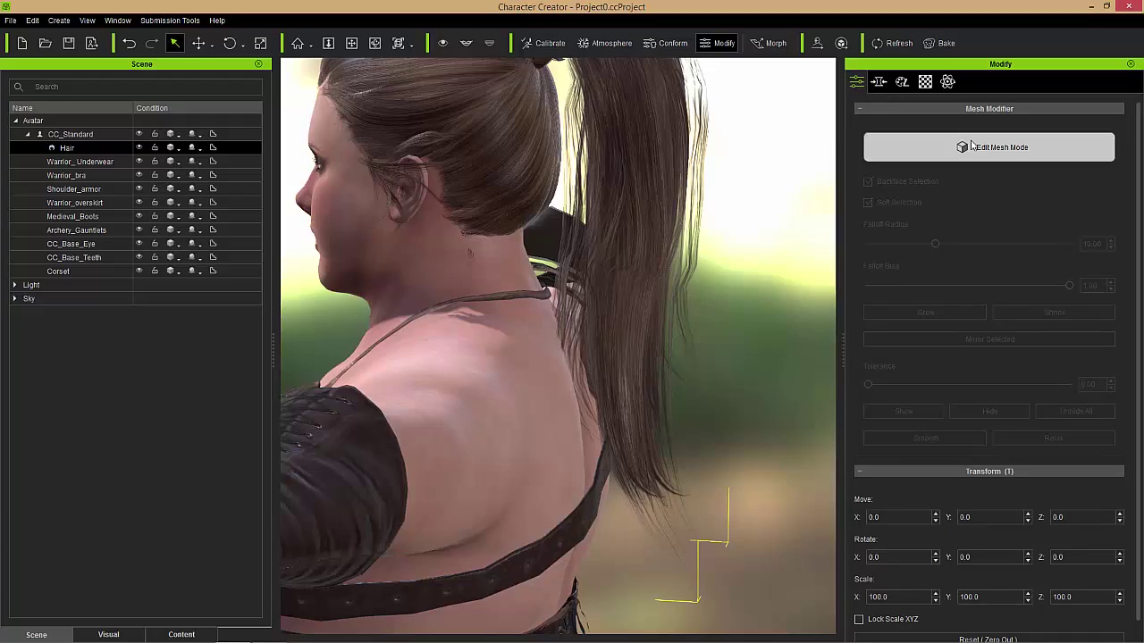
right_drag(685, 338, 664, 310)
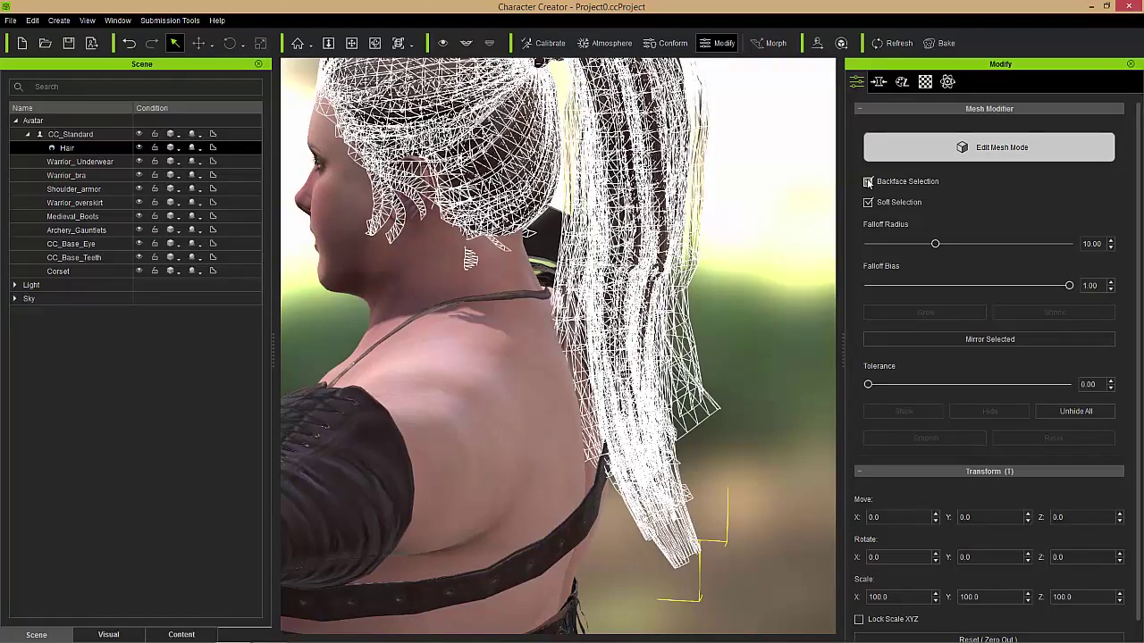
mouse_move(775, 326)
right_down()
mouse_move(735, 340)
mouse_move(796, 333)
right_up()
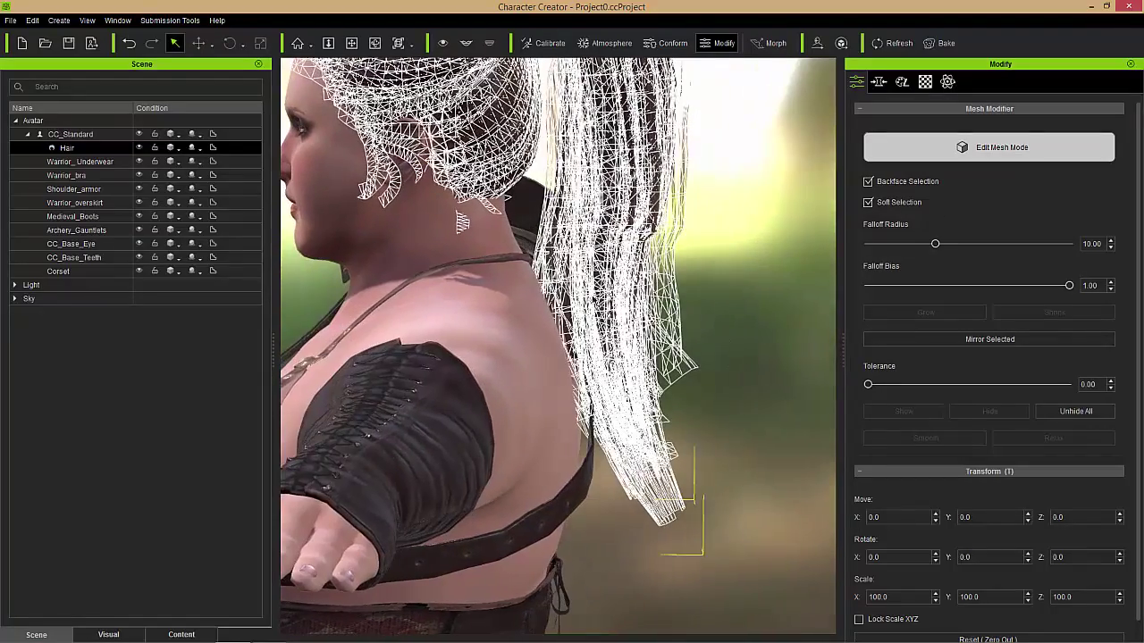
drag(511, 236, 758, 557)
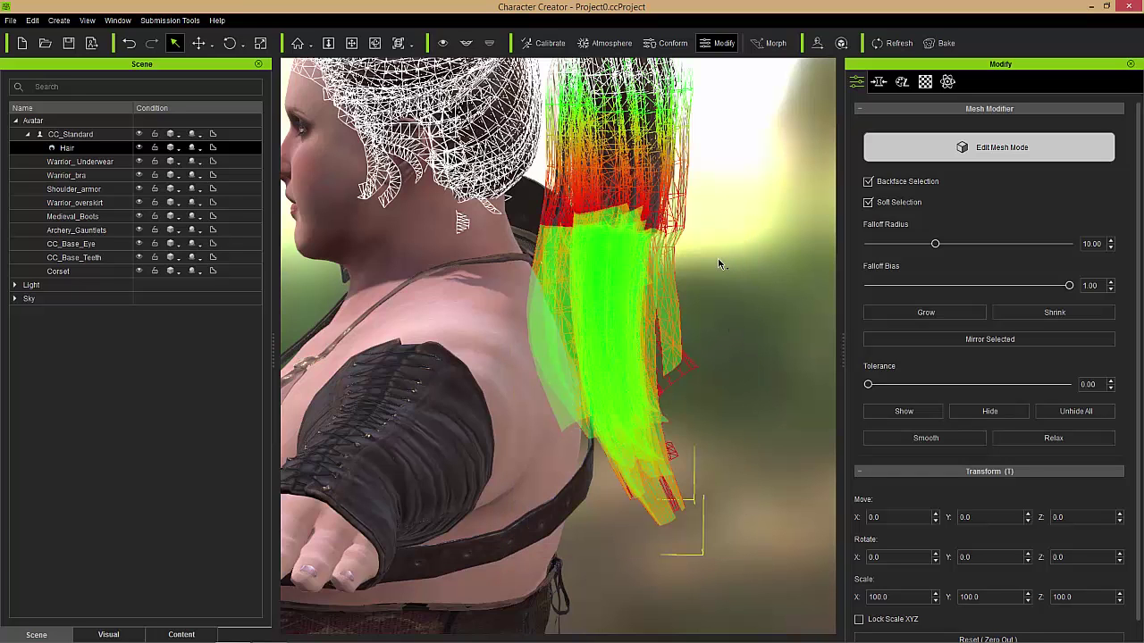
key(e)
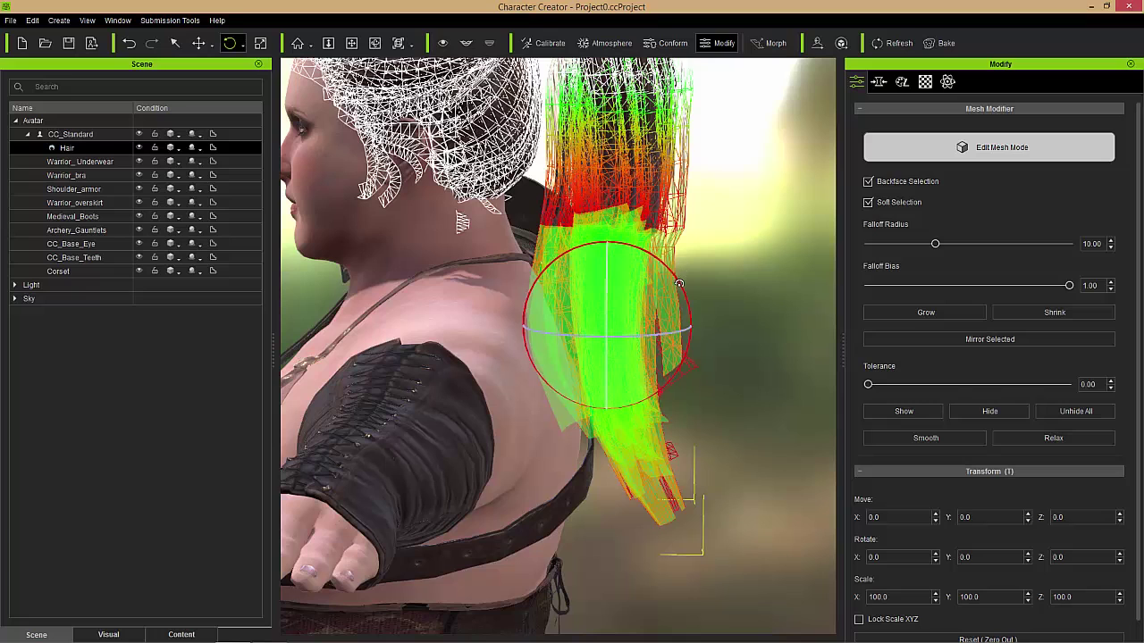
mouse_move(678, 283)
mouse_down()
mouse_move(636, 298)
mouse_move(659, 290)
mouse_up()
key(w)
click(995, 144)
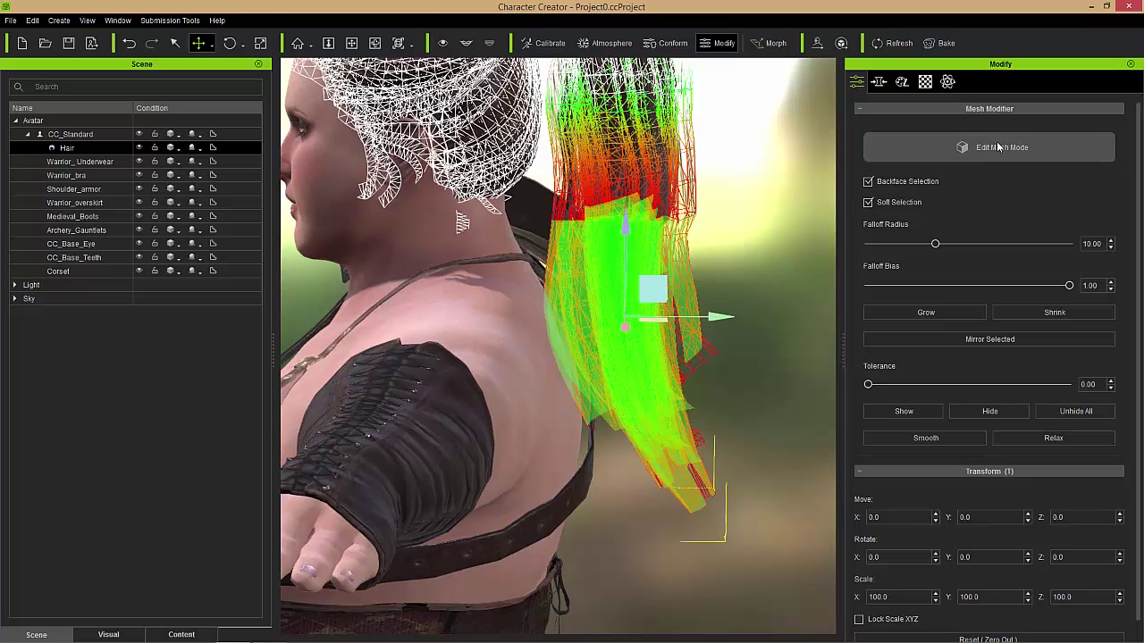
Step: Examine the adjusted ponytail's clearance from the back and the shoulder area from the rear, side and front
right_drag(666, 305, 587, 229)
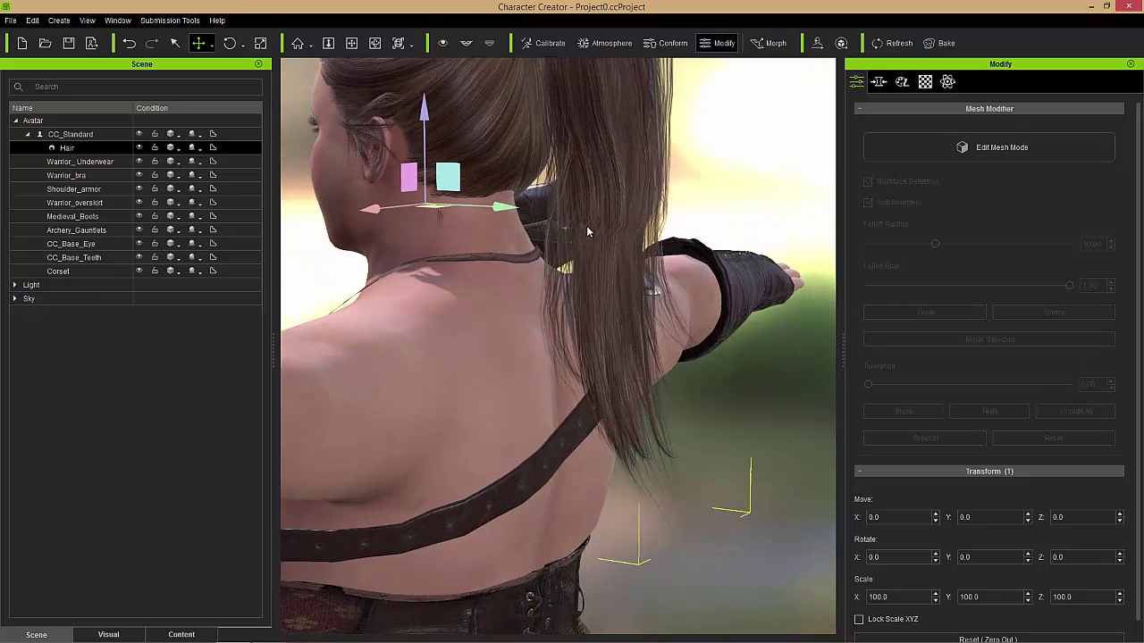
middle_drag(589, 231, 587, 286)
scroll(587, 286, down, 3)
right_drag(539, 367, 561, 353)
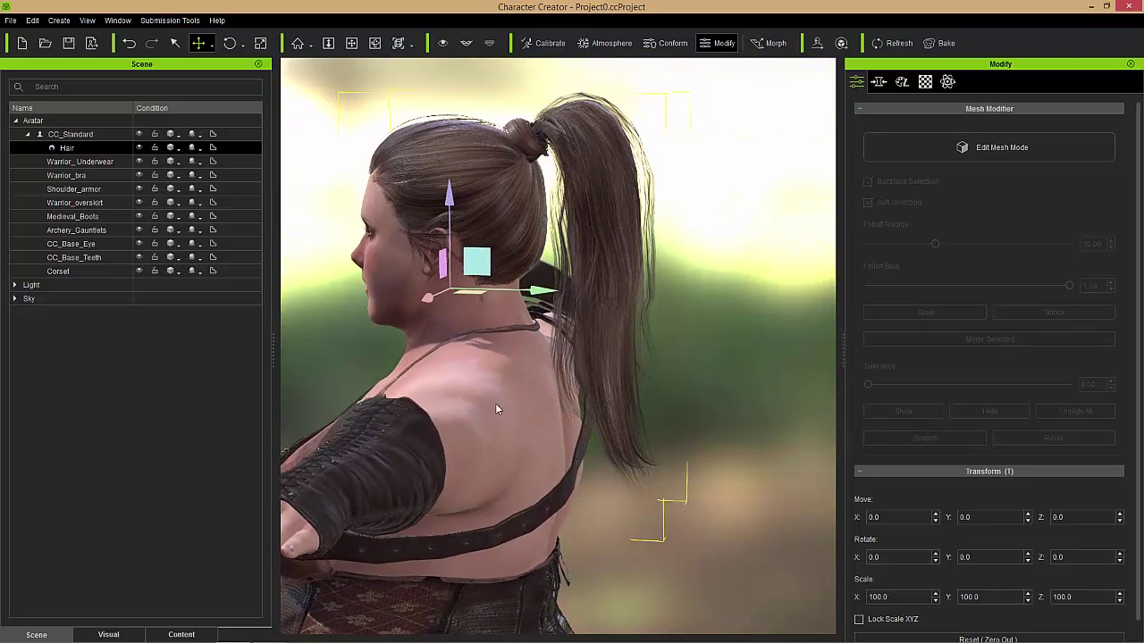
right_drag(496, 409, 564, 371)
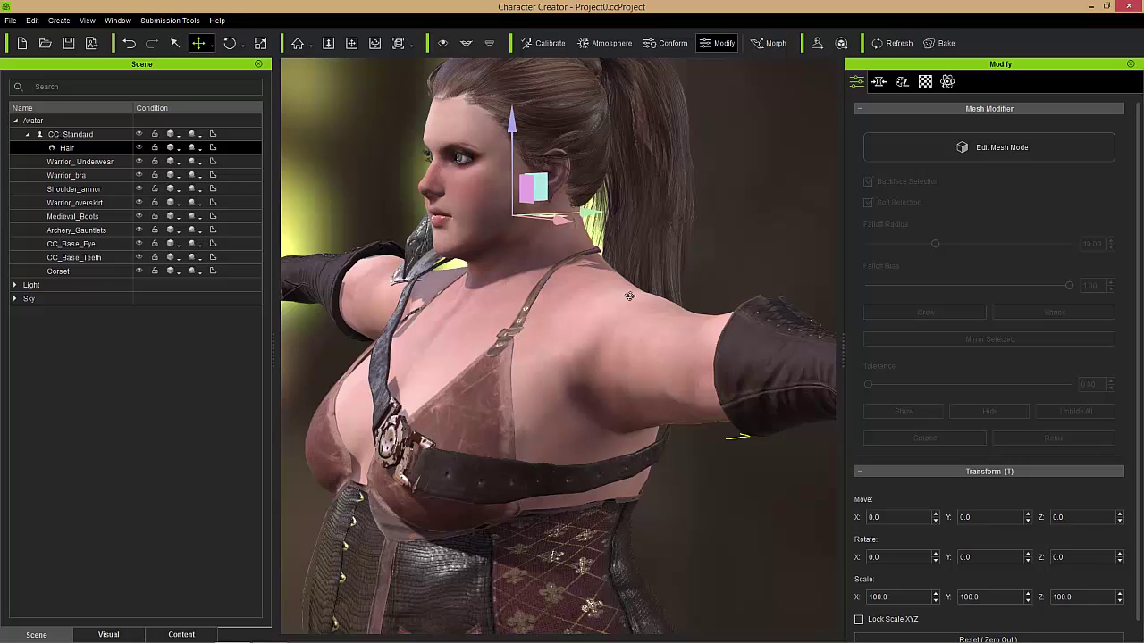
right_drag(629, 296, 479, 444)
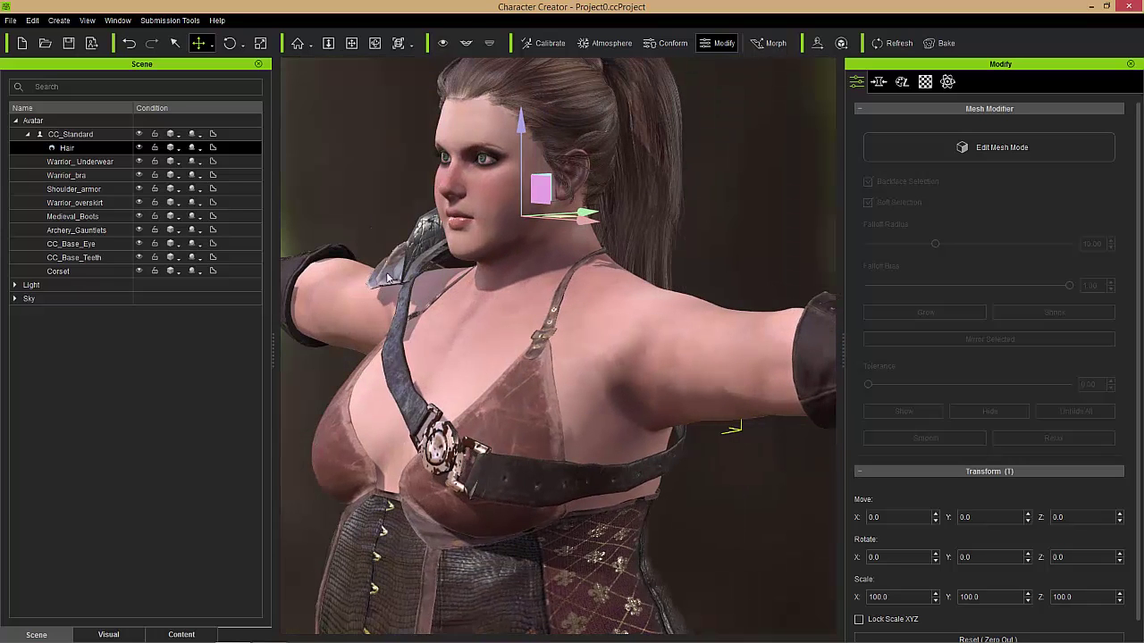
right_drag(645, 250, 508, 359)
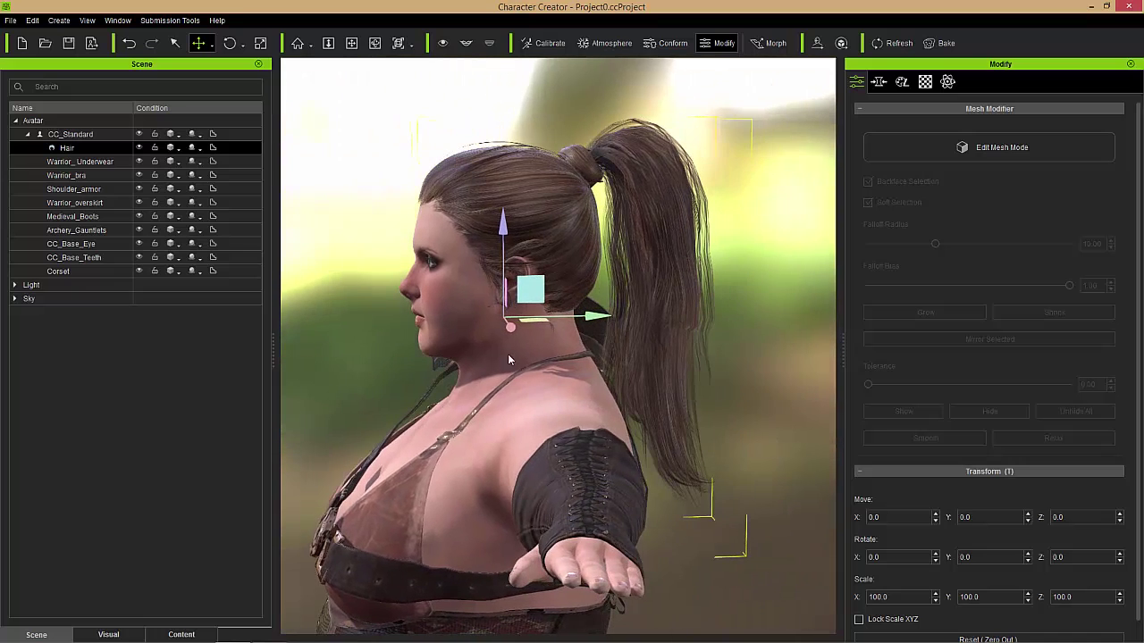
Step: Re-enable conforming for the ponytail hair and set the character's Heavy morph to 80
click(666, 43)
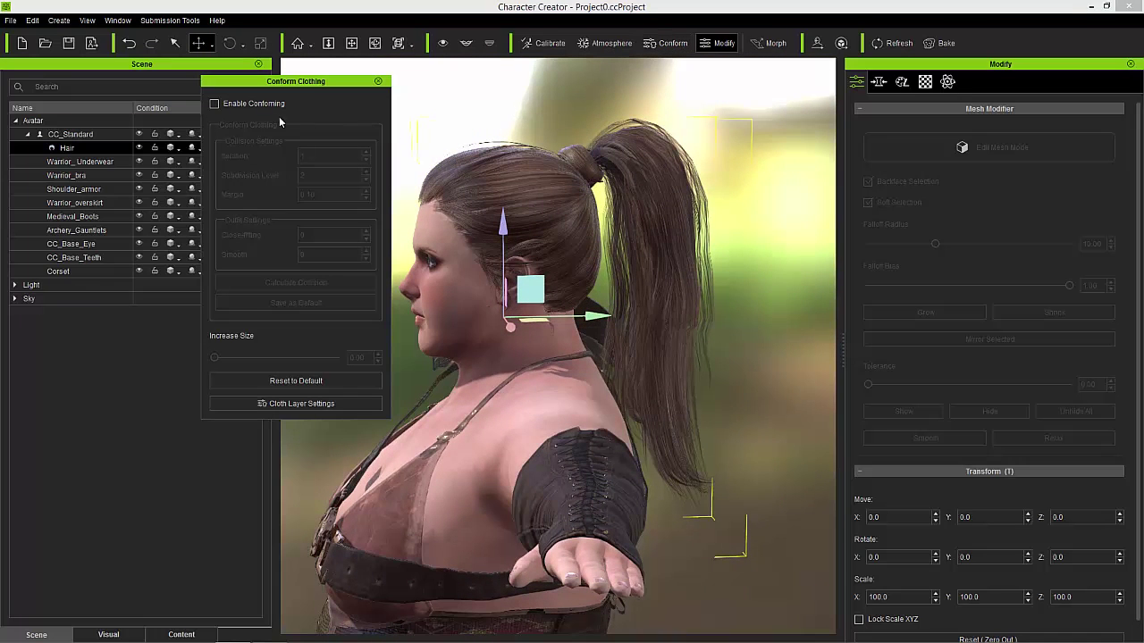
click(262, 104)
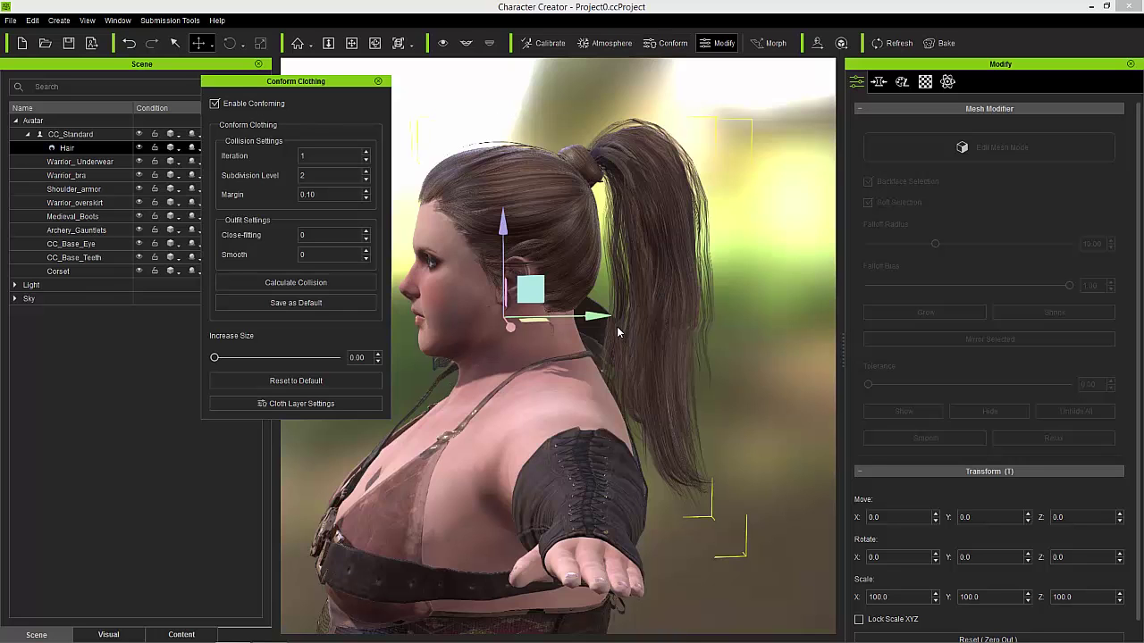
click(881, 82)
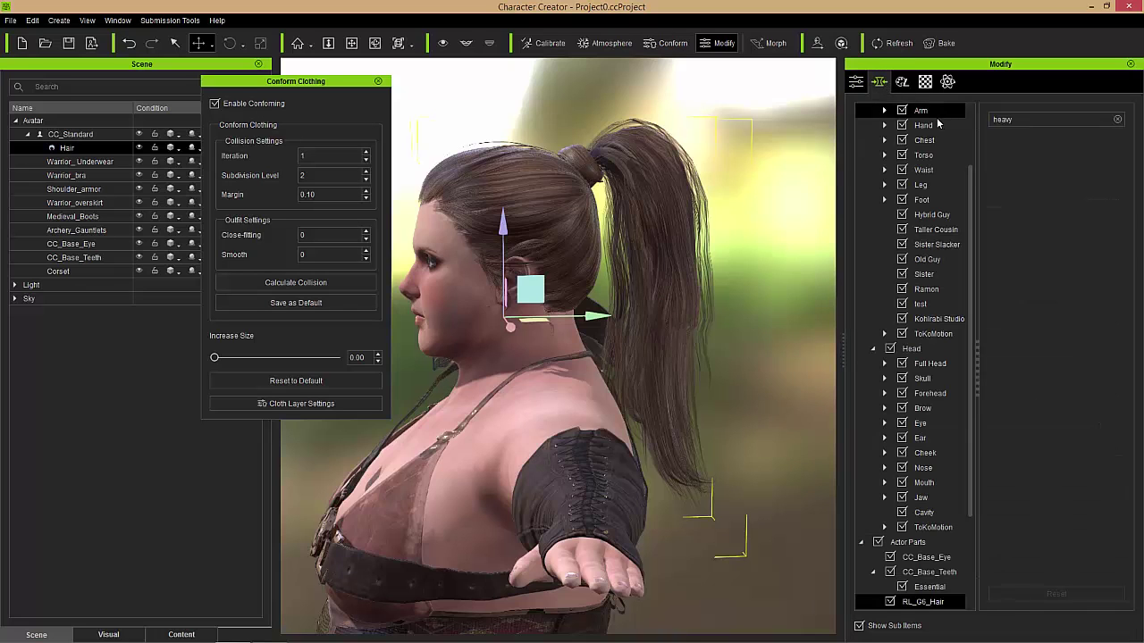
scroll(978, 148, up, 1)
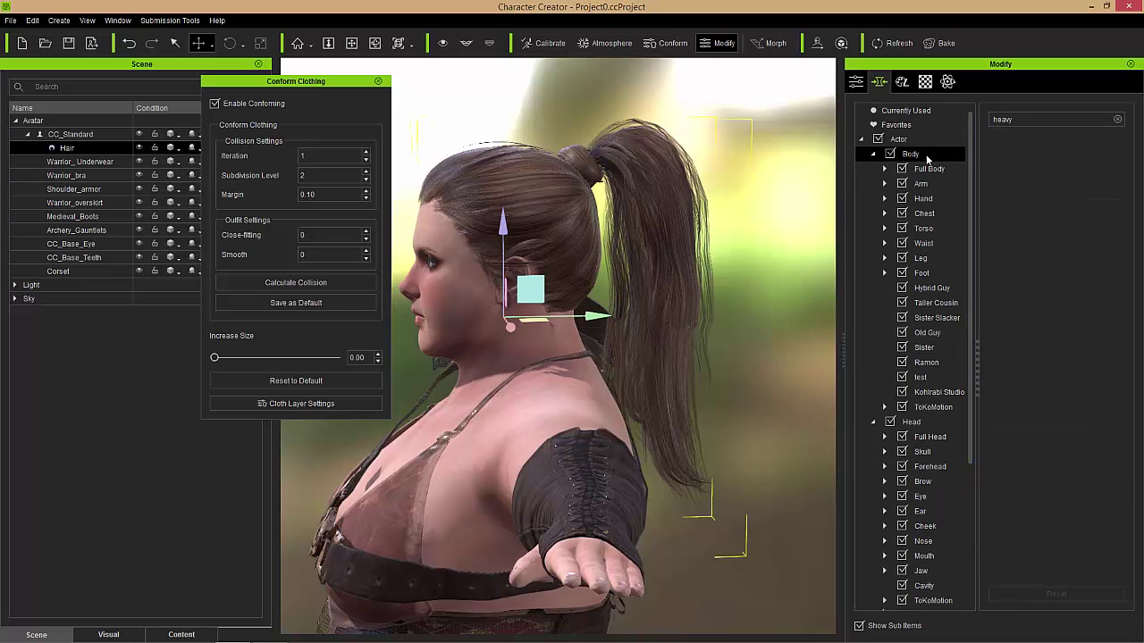
click(928, 142)
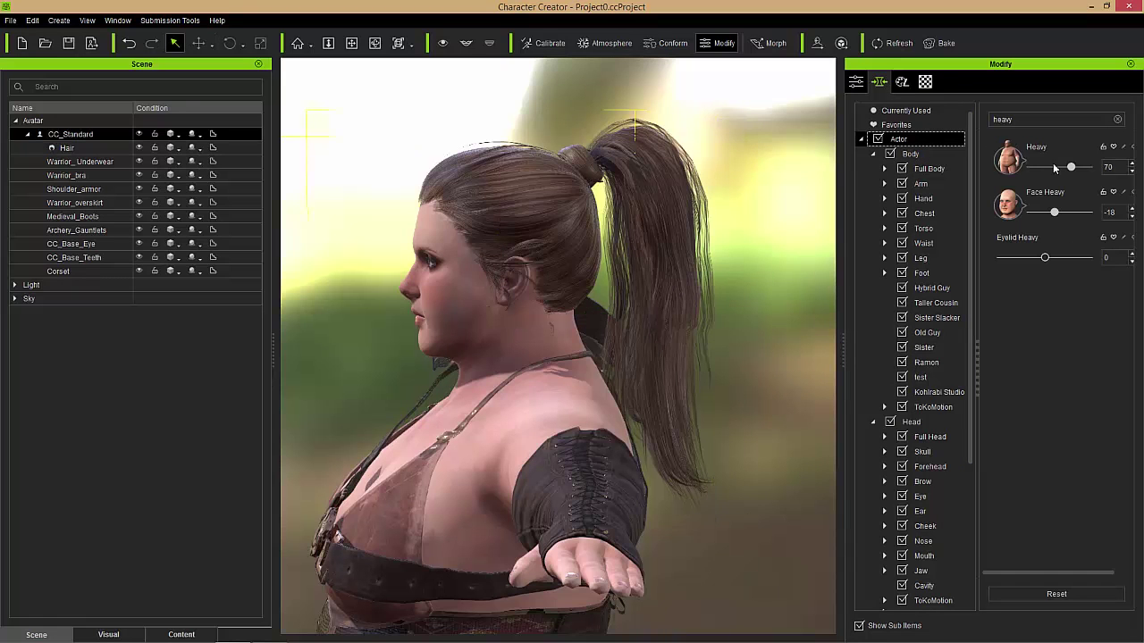
drag(1070, 167, 1078, 167)
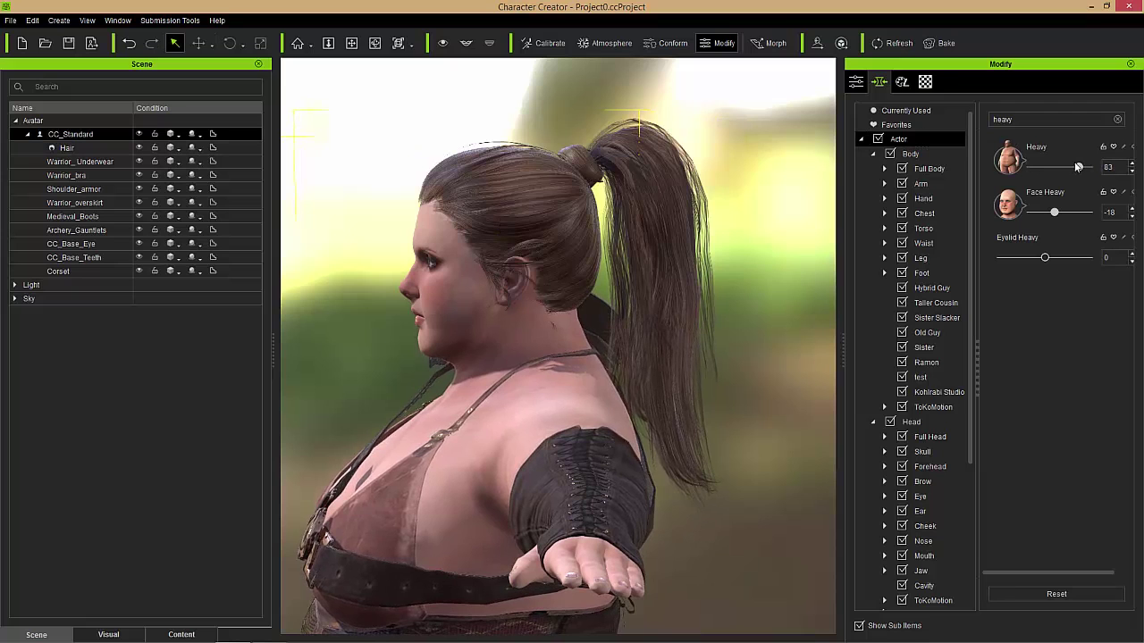
right_drag(638, 324, 677, 317)
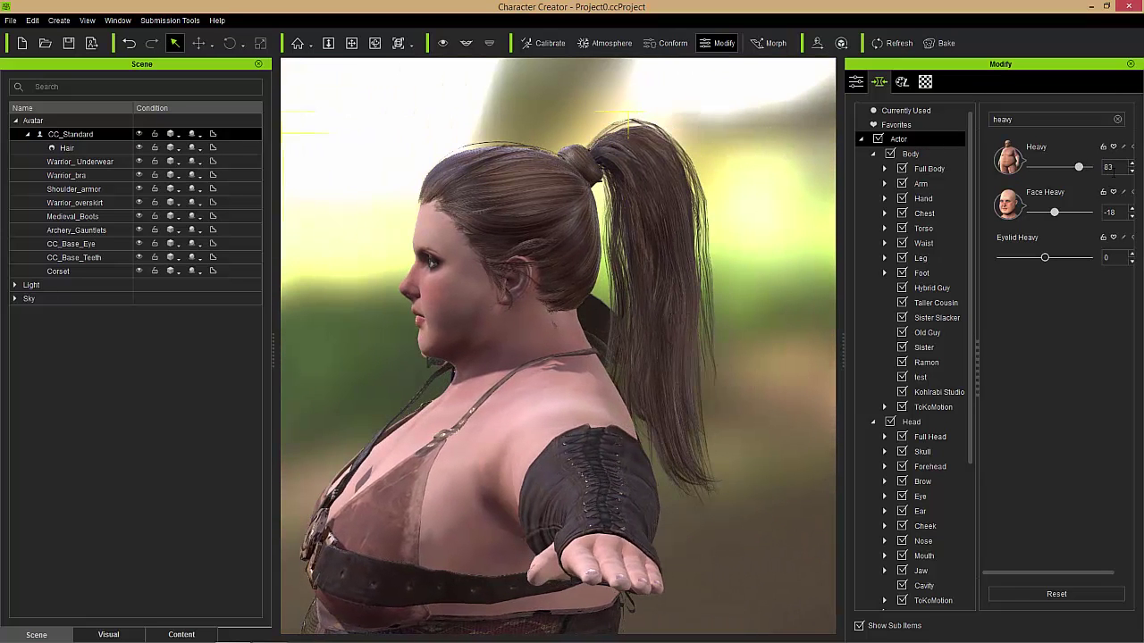
drag(1078, 167, 1077, 167)
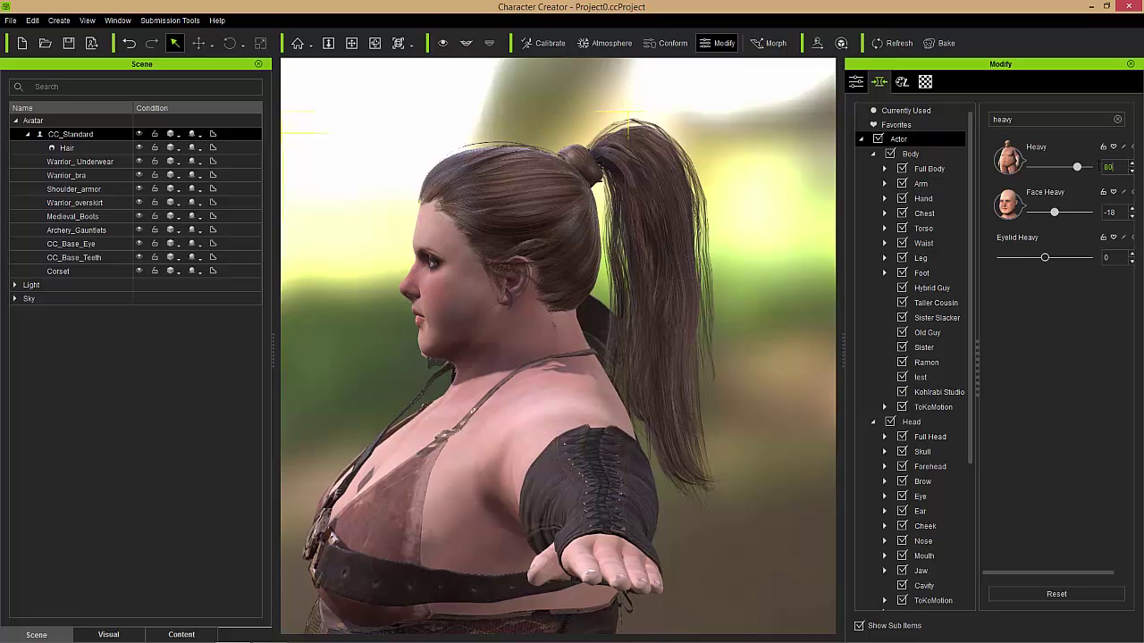
Step: Disable conforming for the shoulder armor and examine how its strap sits against the heavy torso
right_drag(577, 395, 604, 277)
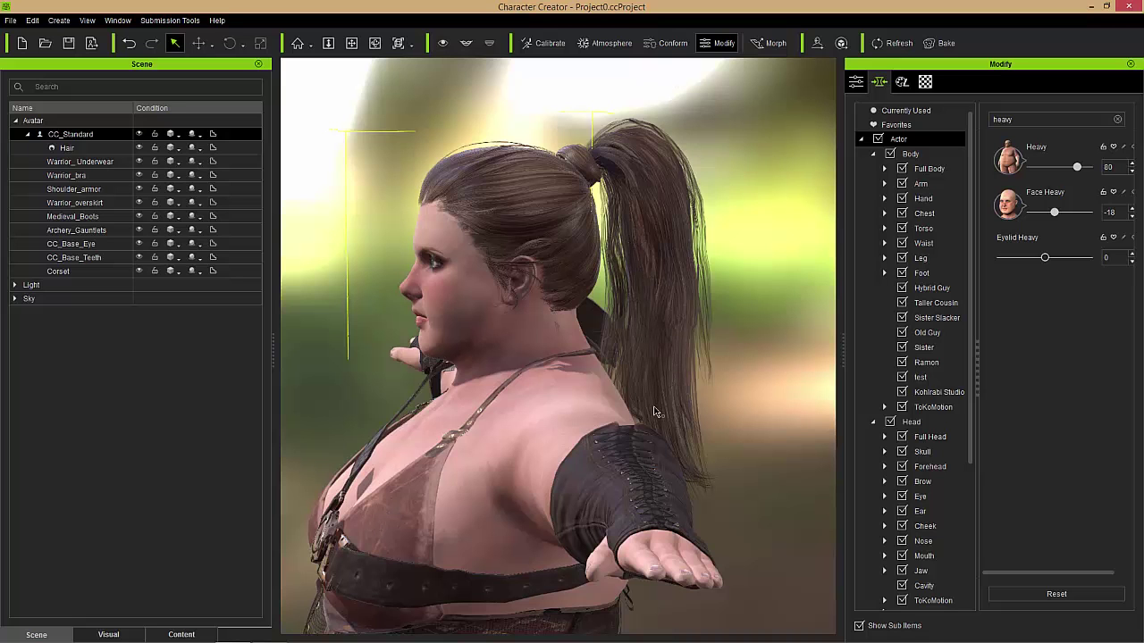
right_drag(444, 454, 646, 434)
middle_drag(612, 416, 613, 274)
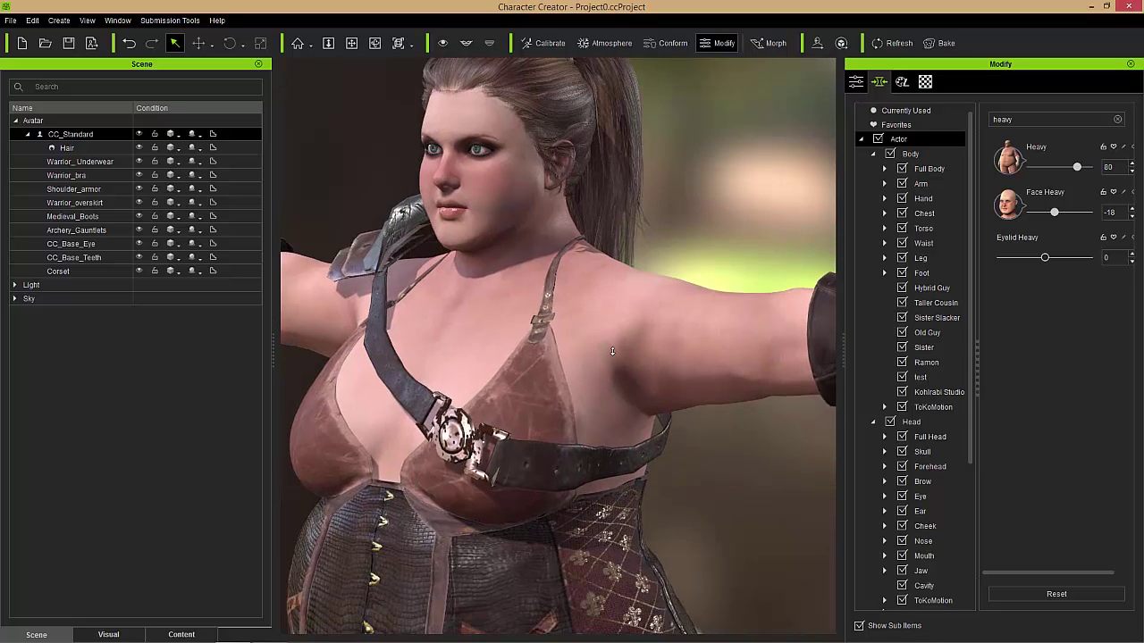
scroll(513, 420, down, 3)
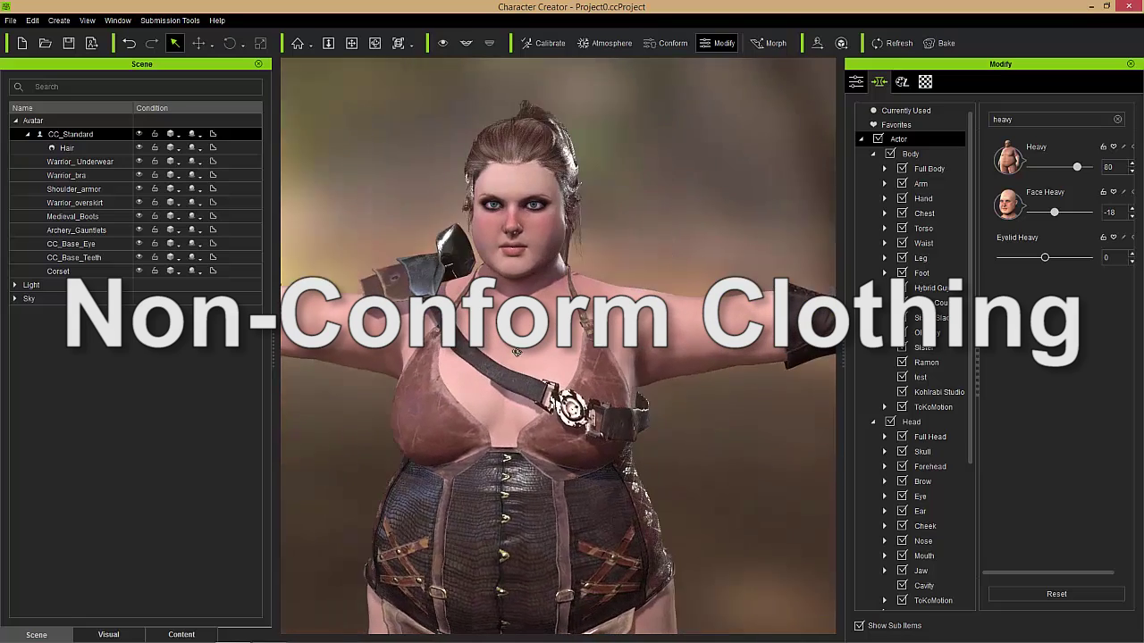
right_drag(516, 351, 465, 349)
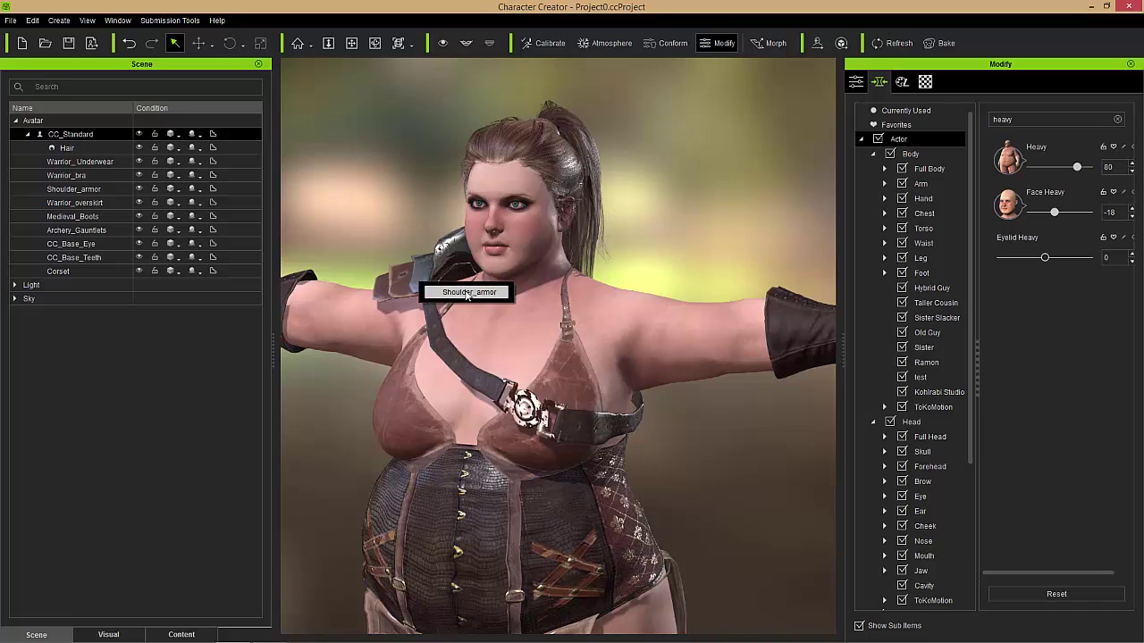
click(419, 286)
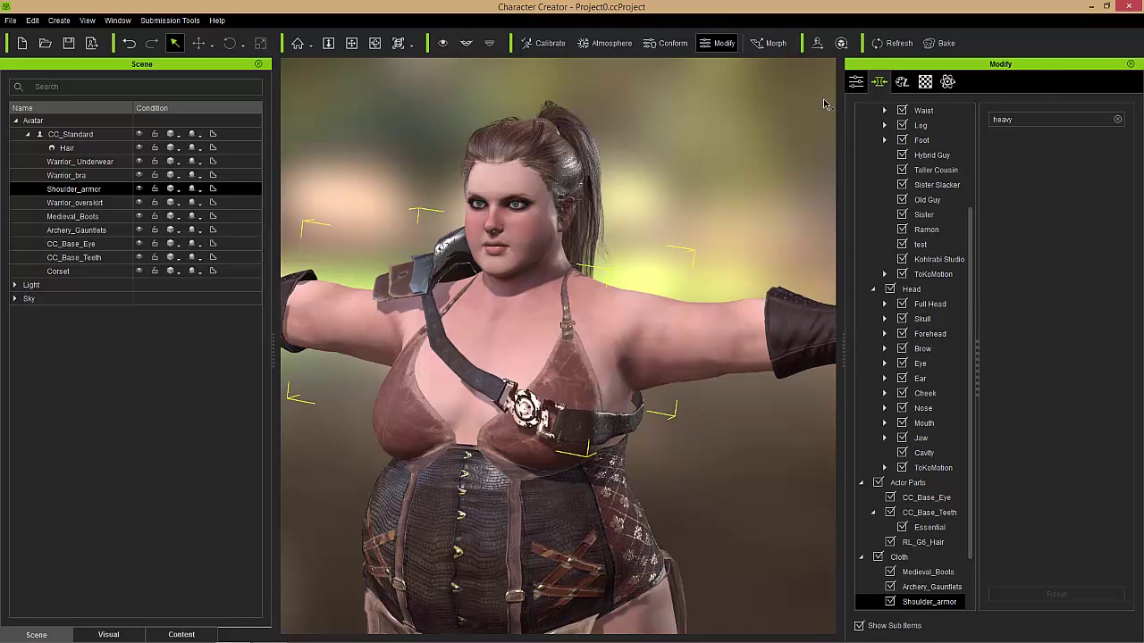
click(667, 43)
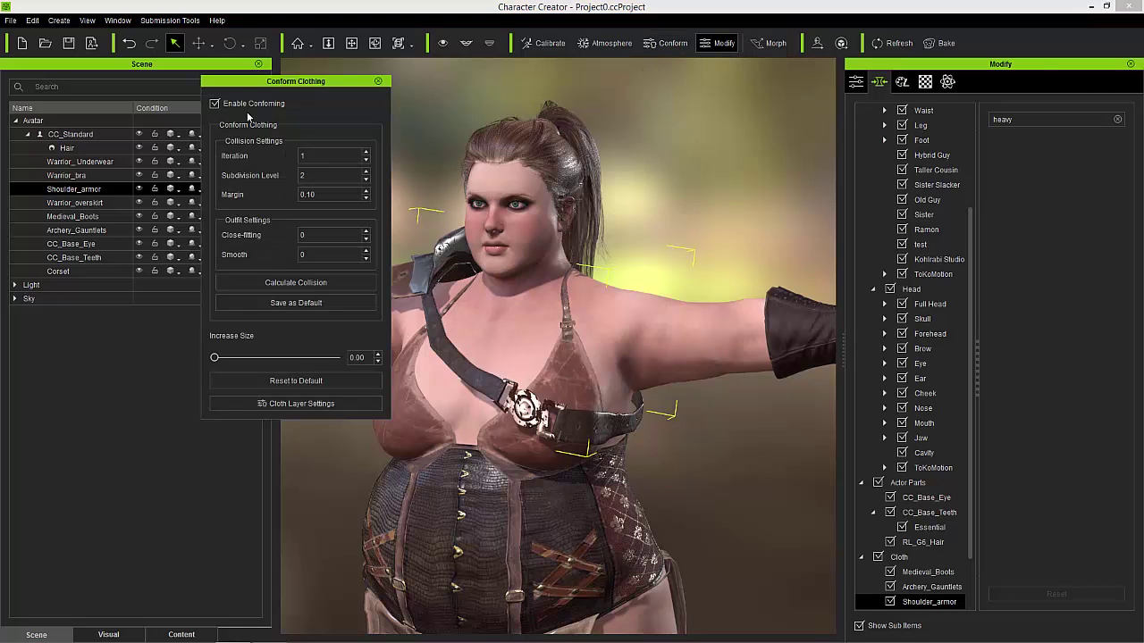
click(216, 104)
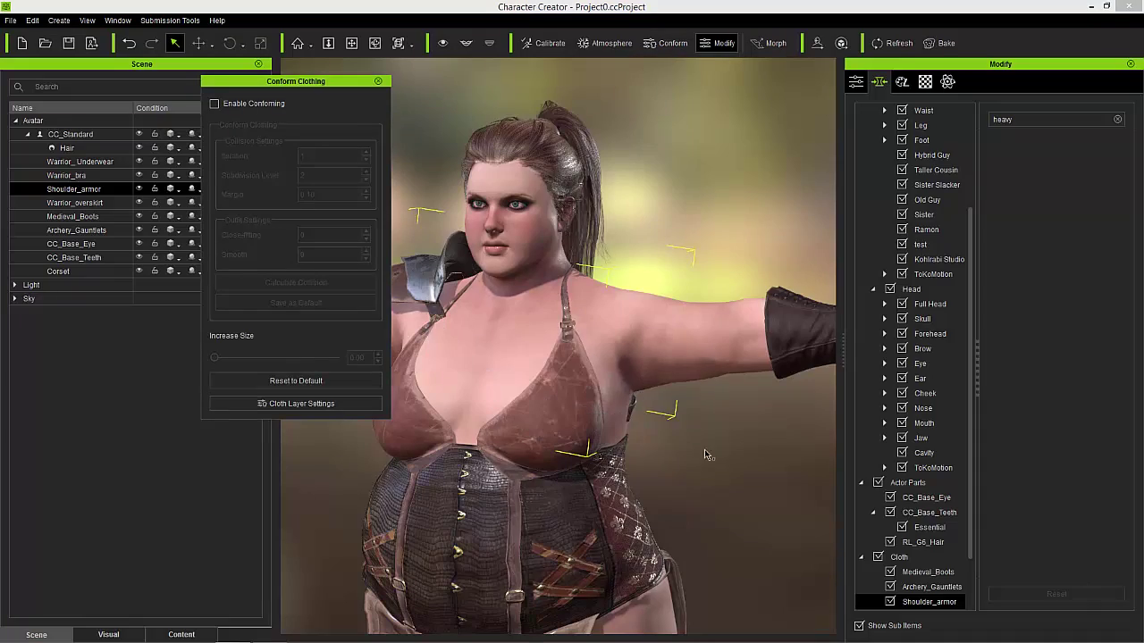
right_drag(709, 455, 715, 380)
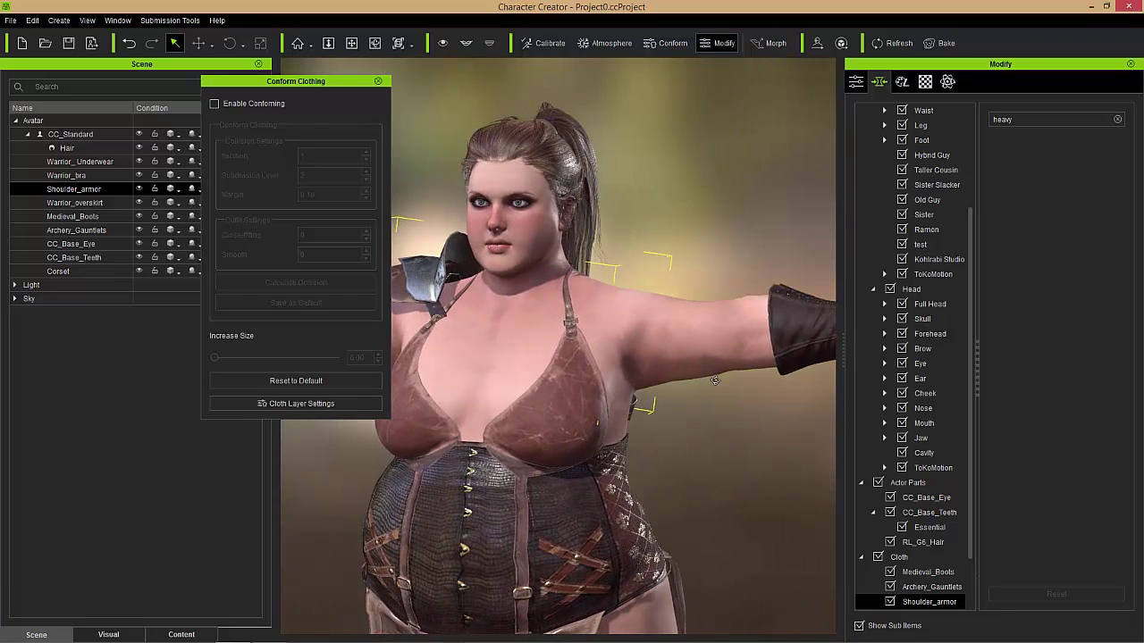
click(379, 82)
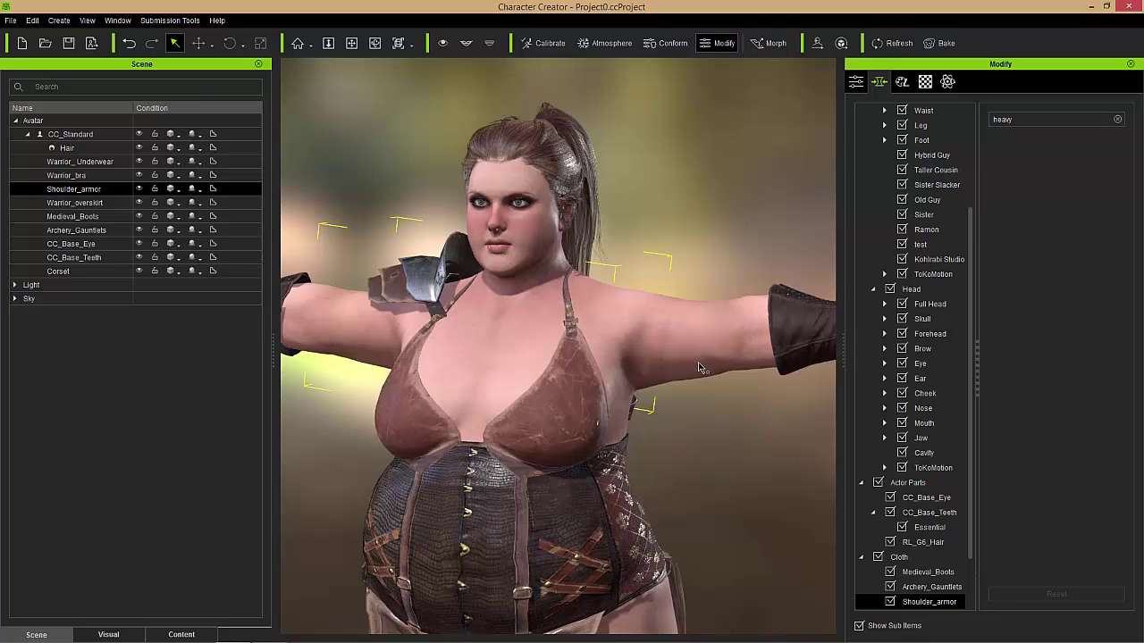
Step: Enter mesh editing for the shoulder armor and box-select its entire mesh, including the strap hidden beneath the torso
click(855, 81)
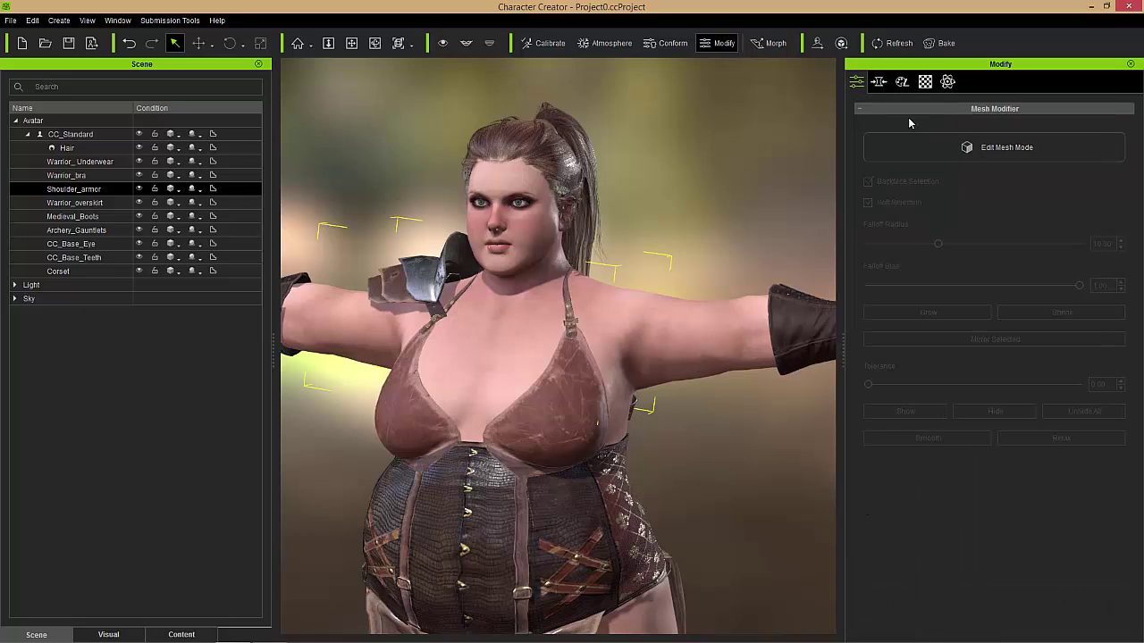
click(1032, 147)
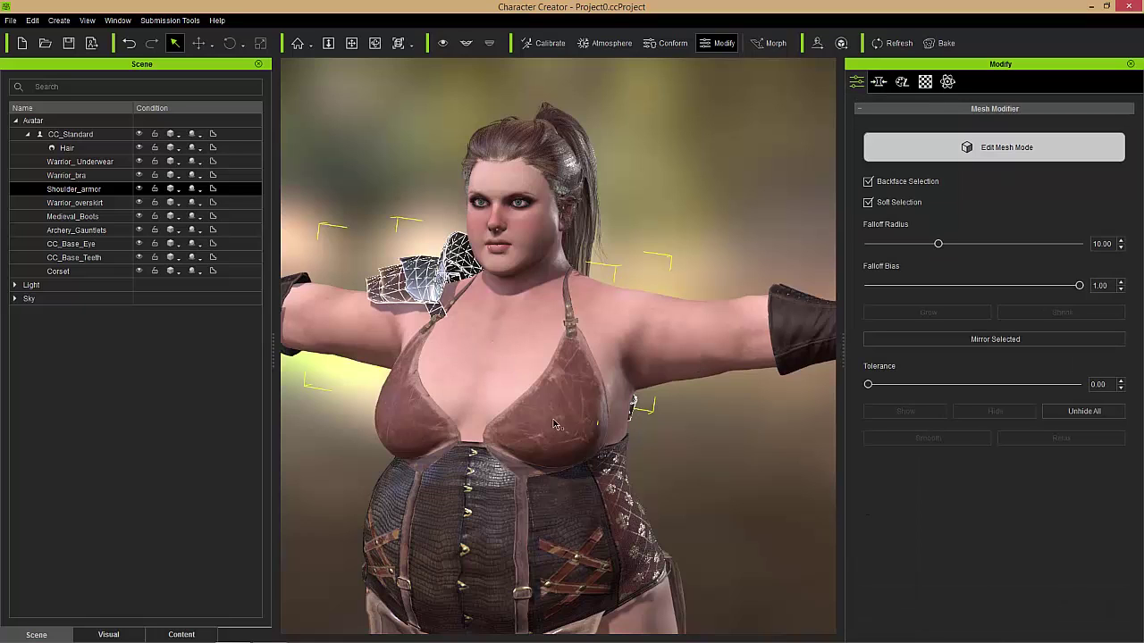
right_drag(450, 430, 470, 444)
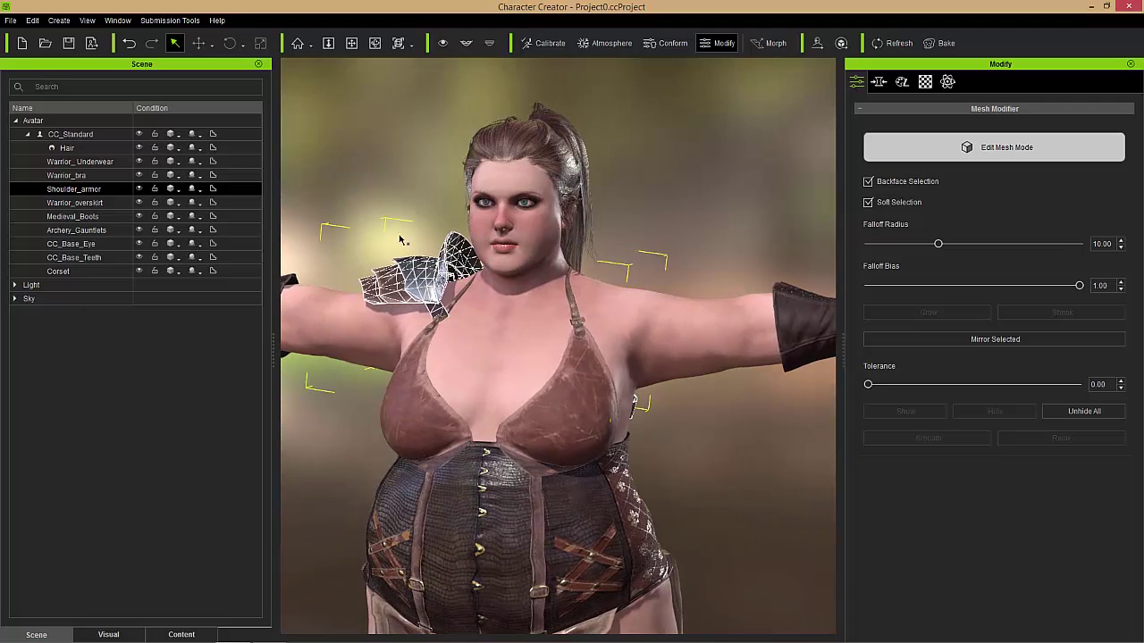
drag(396, 219, 642, 508)
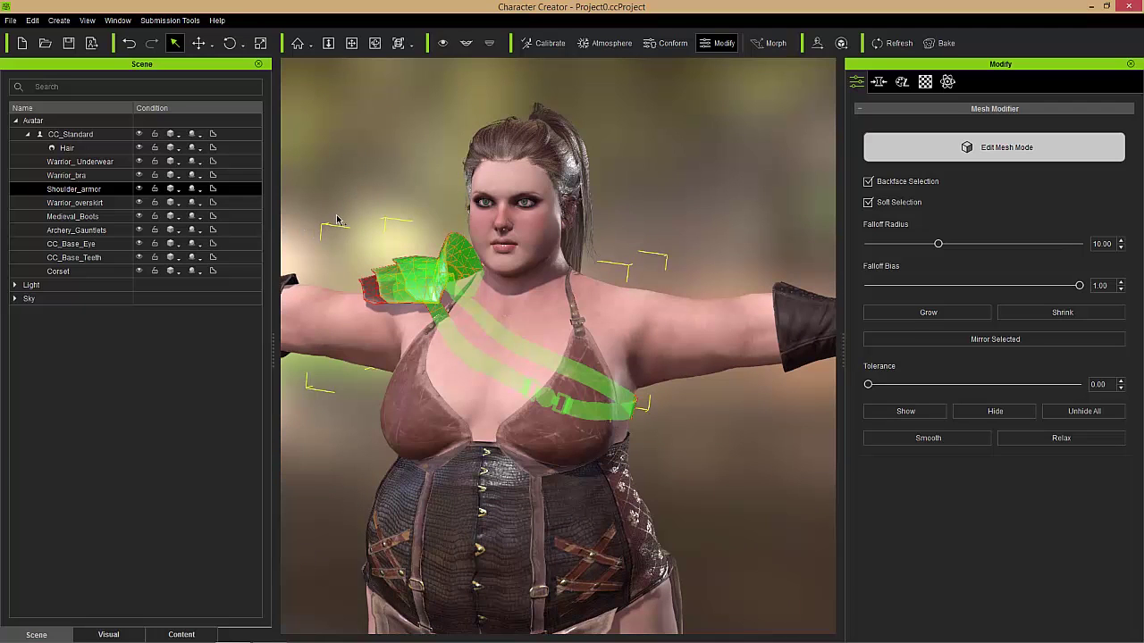
drag(337, 220, 703, 493)
right_drag(722, 486, 618, 506)
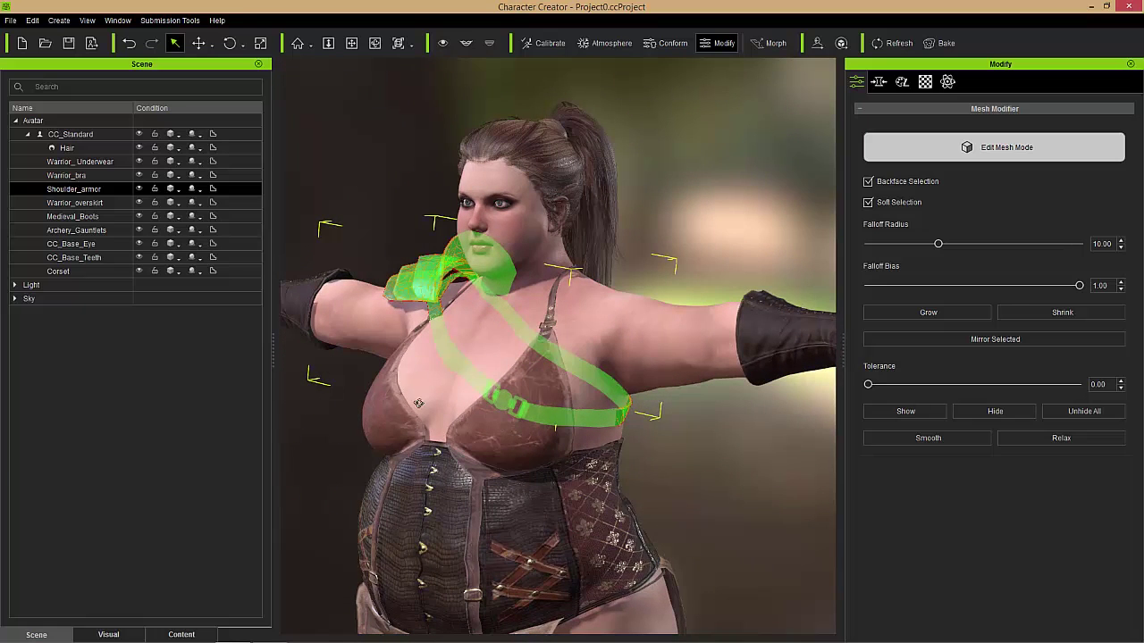
right_drag(418, 403, 482, 402)
Step: Select faces on the shoulder plate, expand the selection along the strap with repeated Grow, and reduce it with Shrink
click(420, 296)
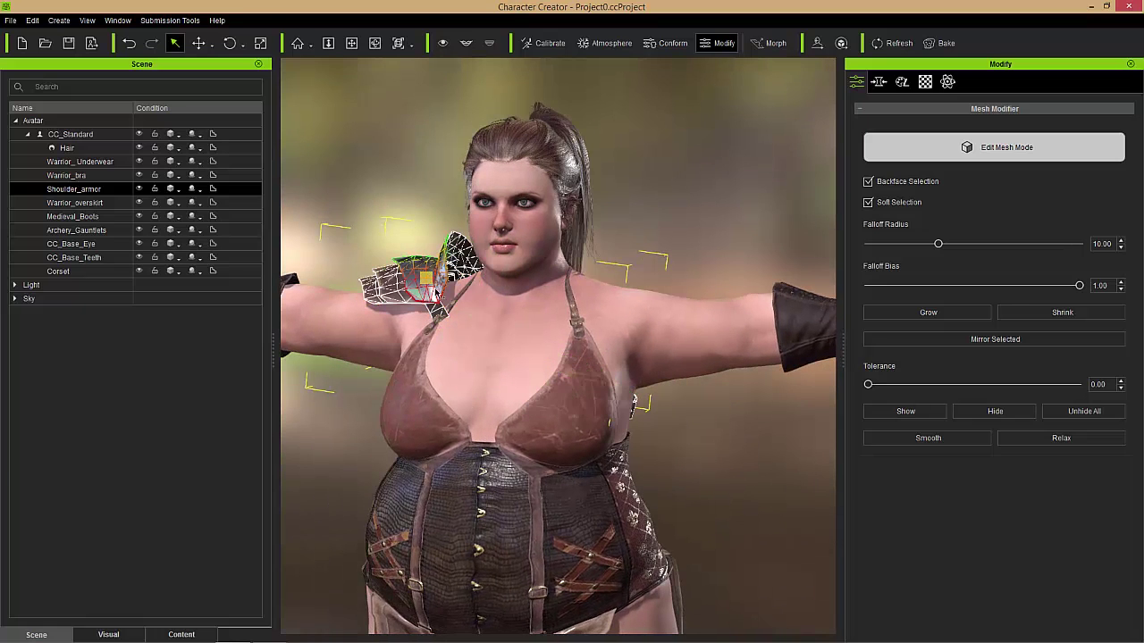
double_click(435, 303)
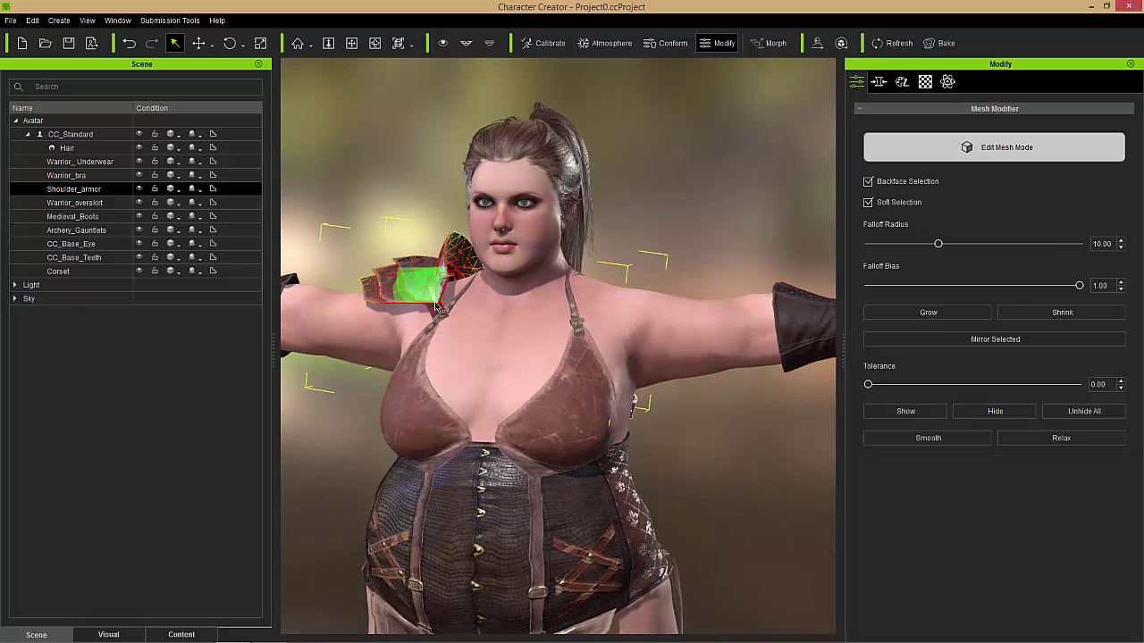
click(945, 312)
click(948, 315)
click(948, 315)
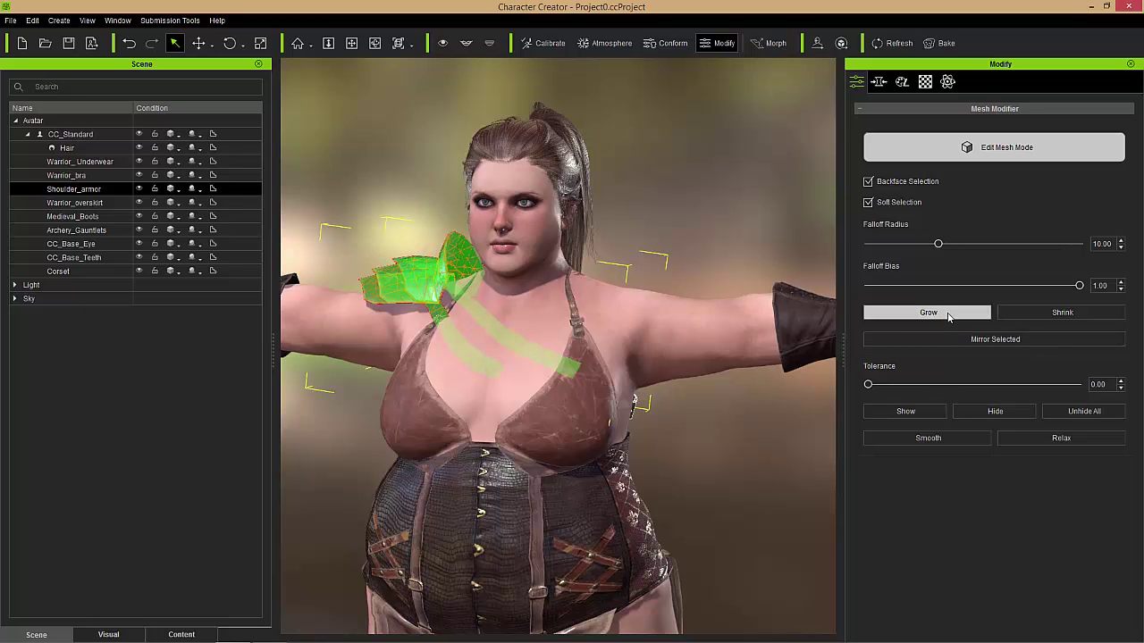
click(948, 315)
click(947, 313)
click(947, 313)
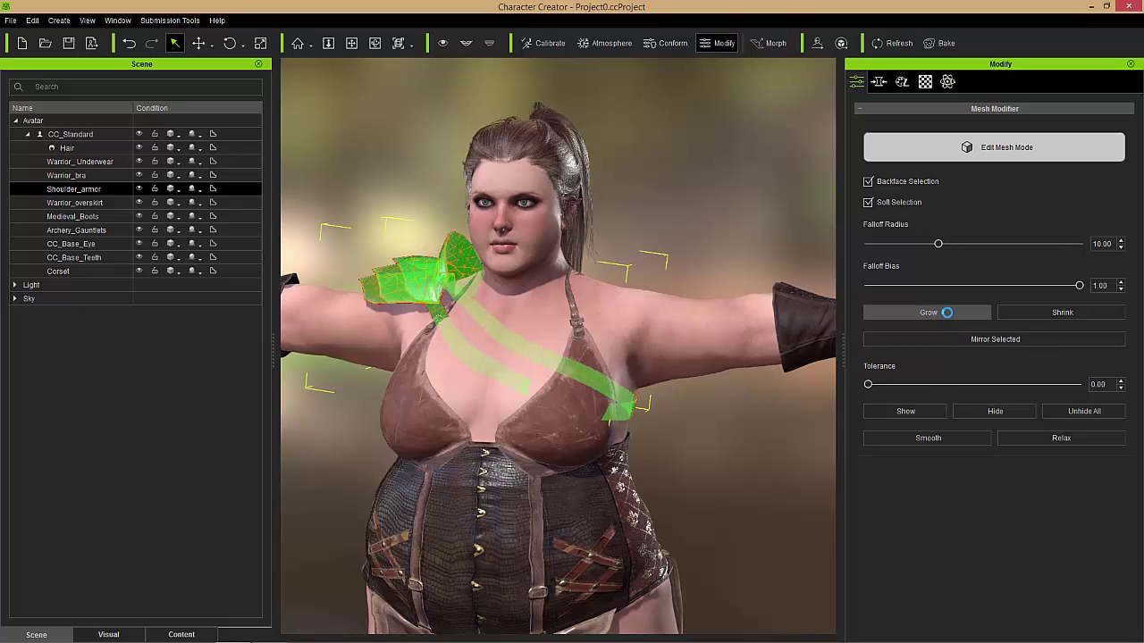
click(947, 313)
click(1041, 318)
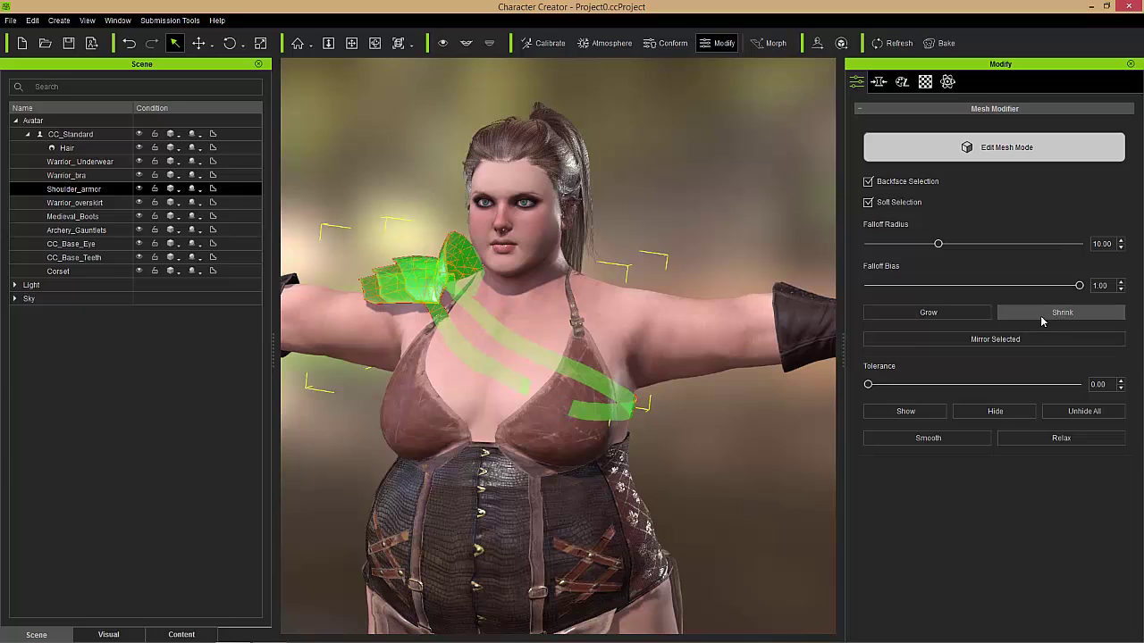
Step: Box-select the whole shoulder armor mesh and scale it up slightly and uniformly around the torso
drag(344, 217, 699, 489)
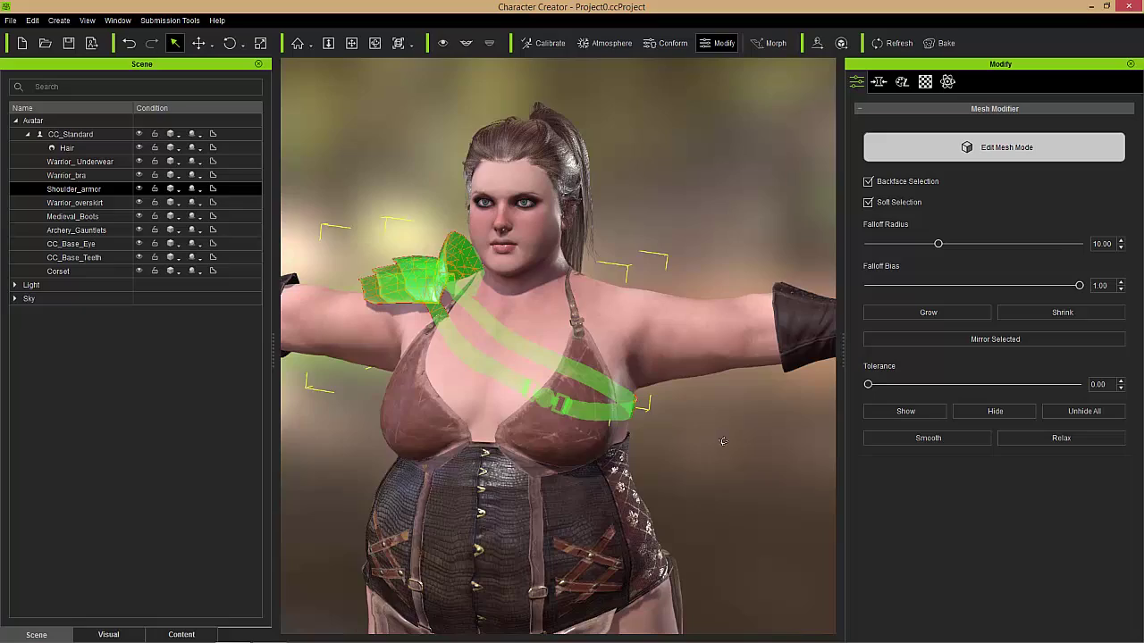
right_drag(723, 441, 559, 459)
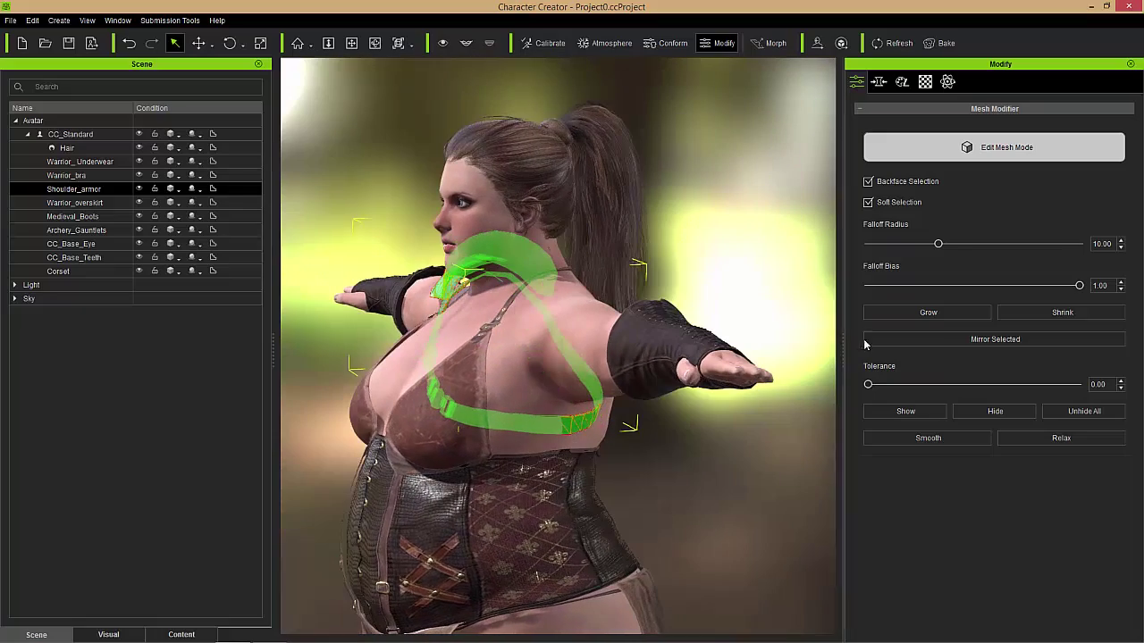
right_drag(567, 413, 575, 480)
key(r)
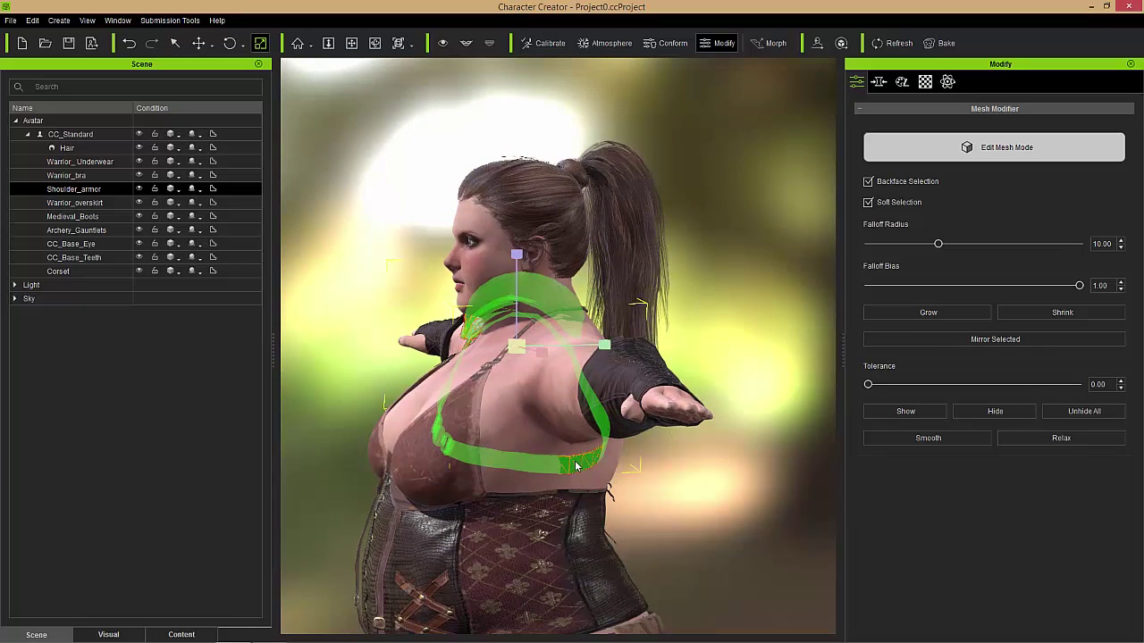
right_drag(416, 429, 577, 384)
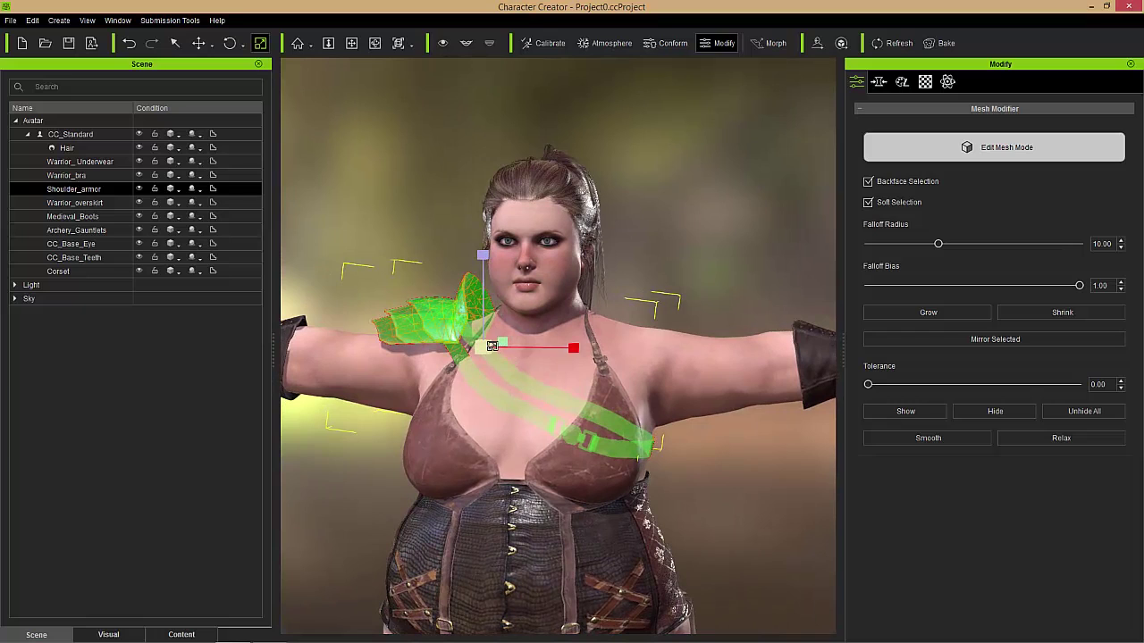
drag(485, 345, 506, 346)
right_drag(749, 501, 686, 511)
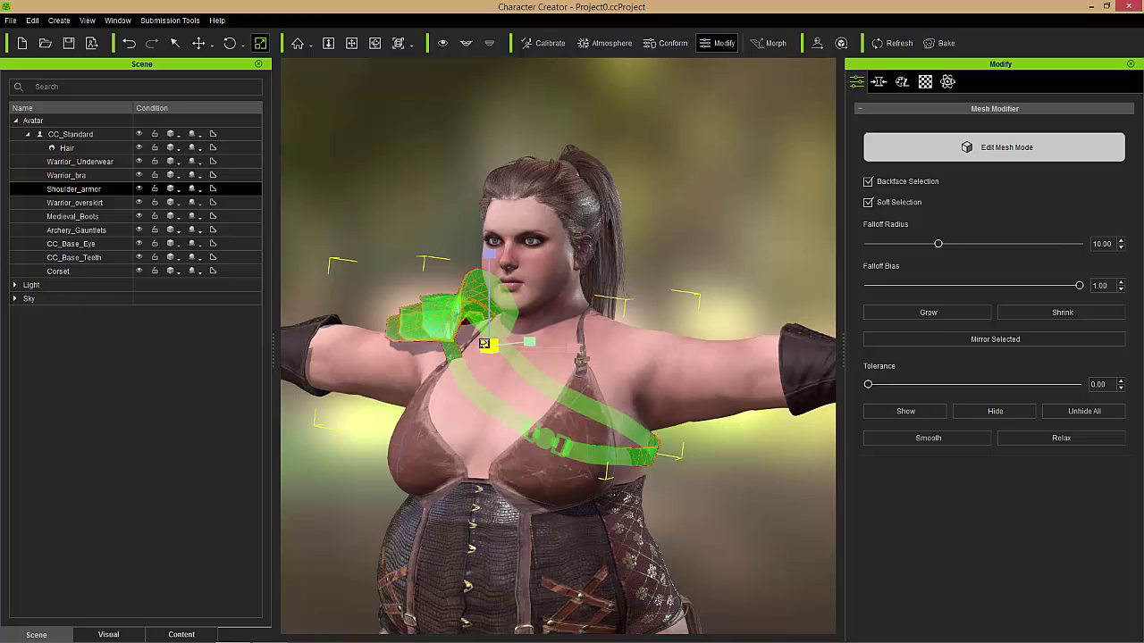
drag(486, 345, 489, 343)
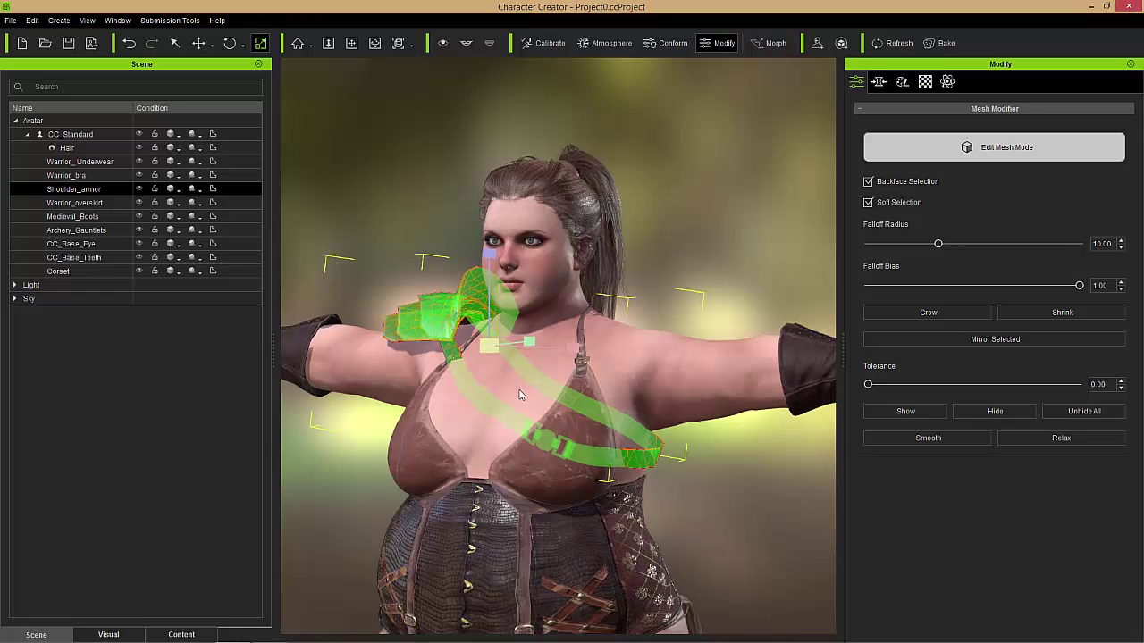
Step: Stretch the selected shoulder armor from front to back and reposition it around the torso in side view
right_drag(520, 453, 568, 427)
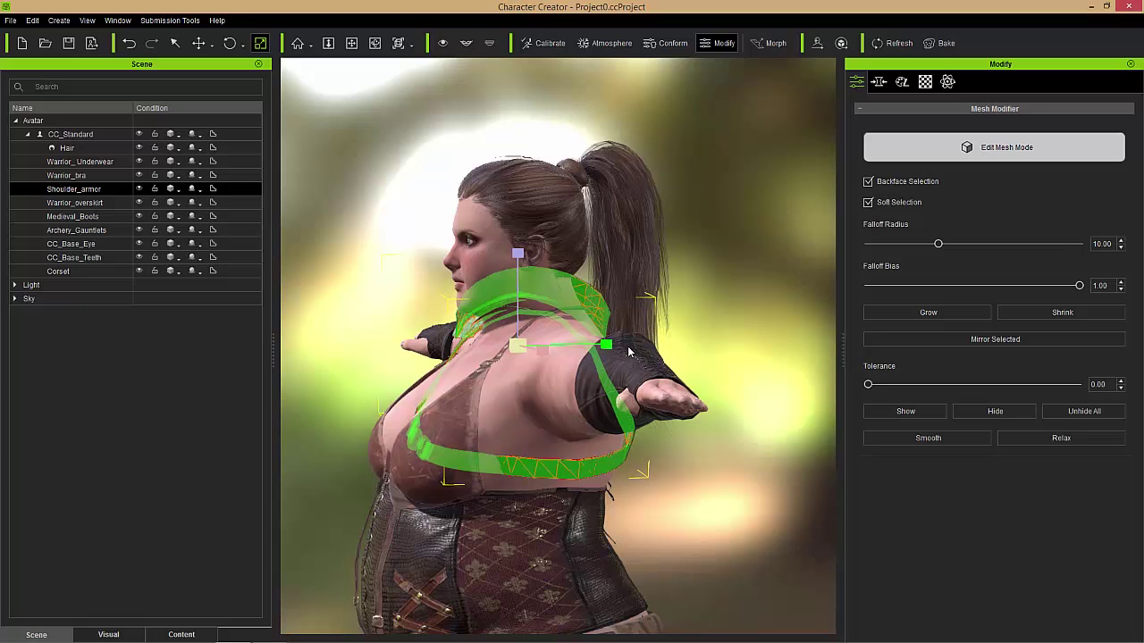
right_drag(625, 353, 663, 457)
key(w)
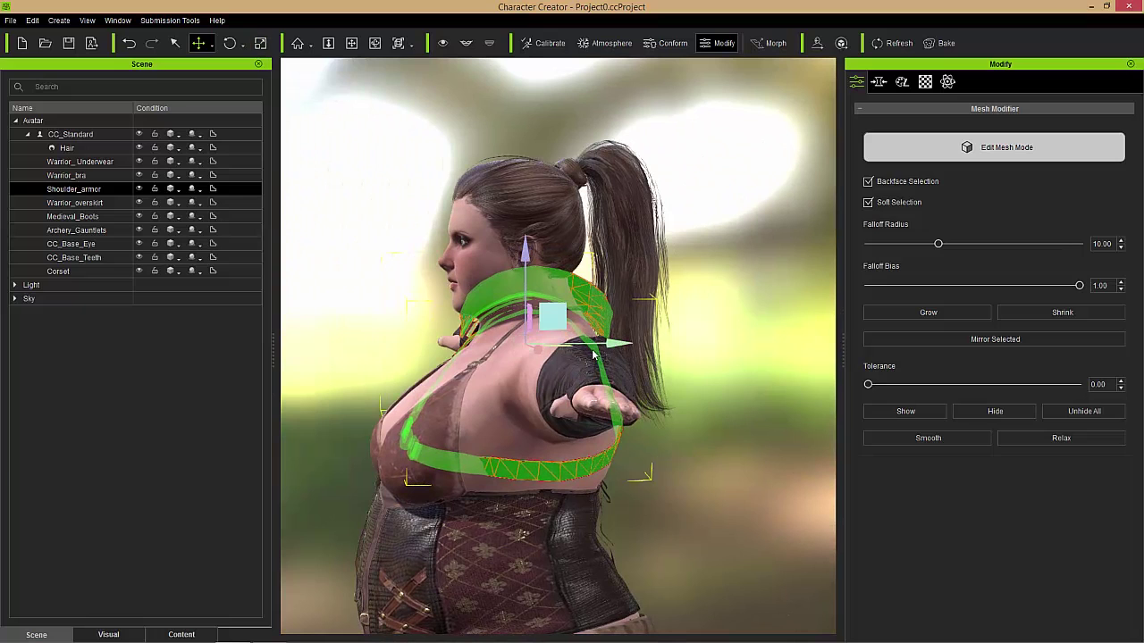
right_drag(575, 431, 560, 455)
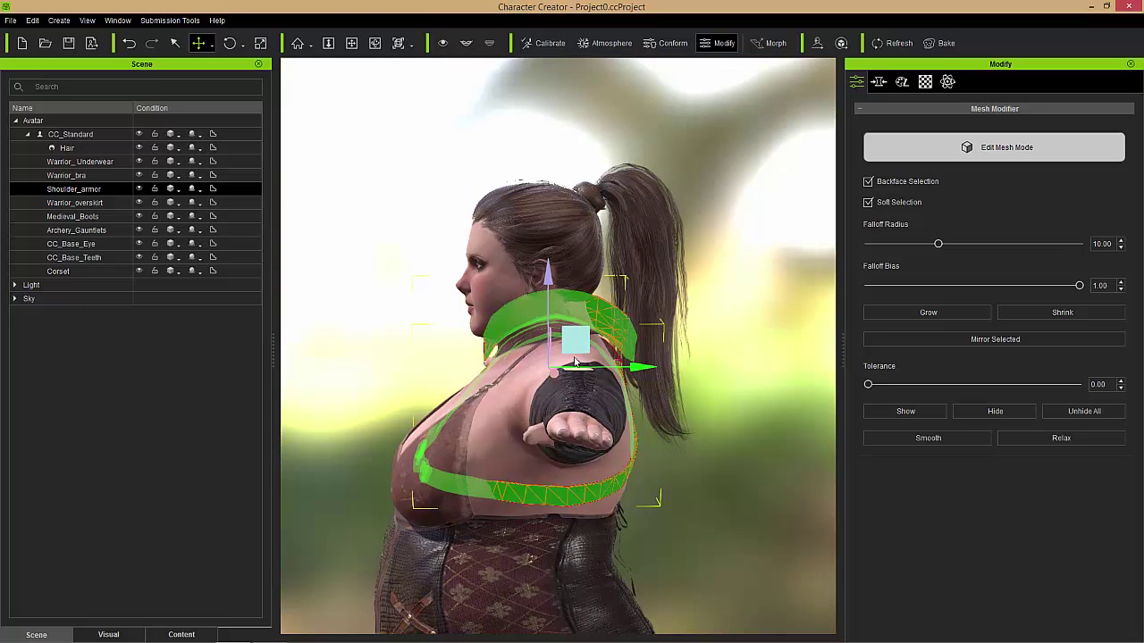
drag(577, 341, 625, 332)
Step: Rotate the selected armor to fit the torso and scale it slightly further from front to back
key(e)
right_drag(351, 482, 619, 471)
right_drag(536, 416, 507, 466)
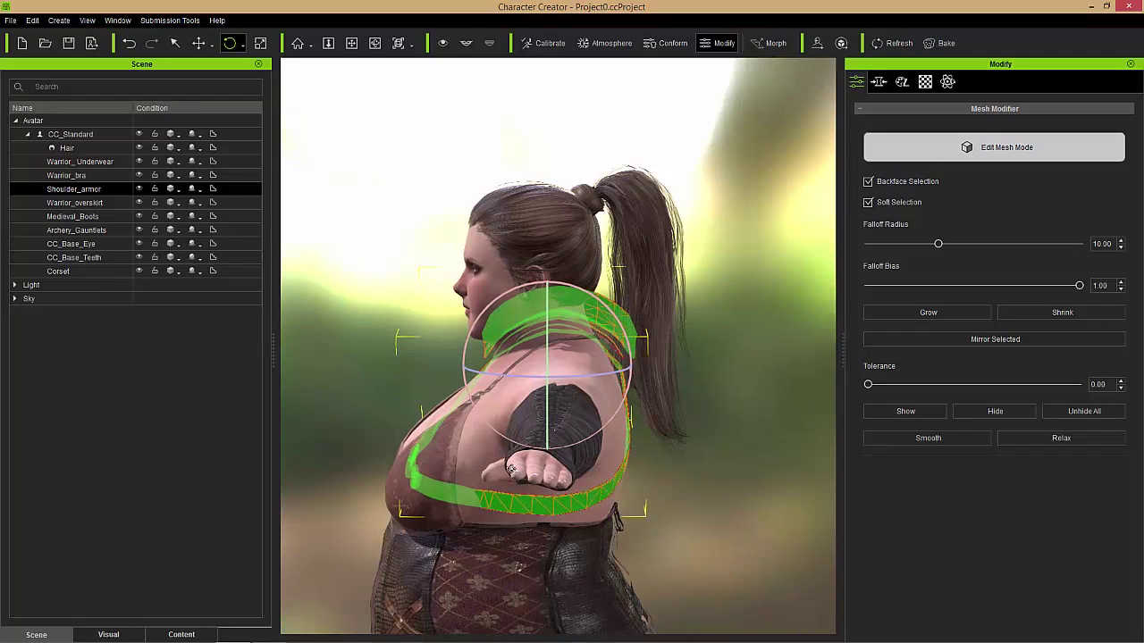
key(r)
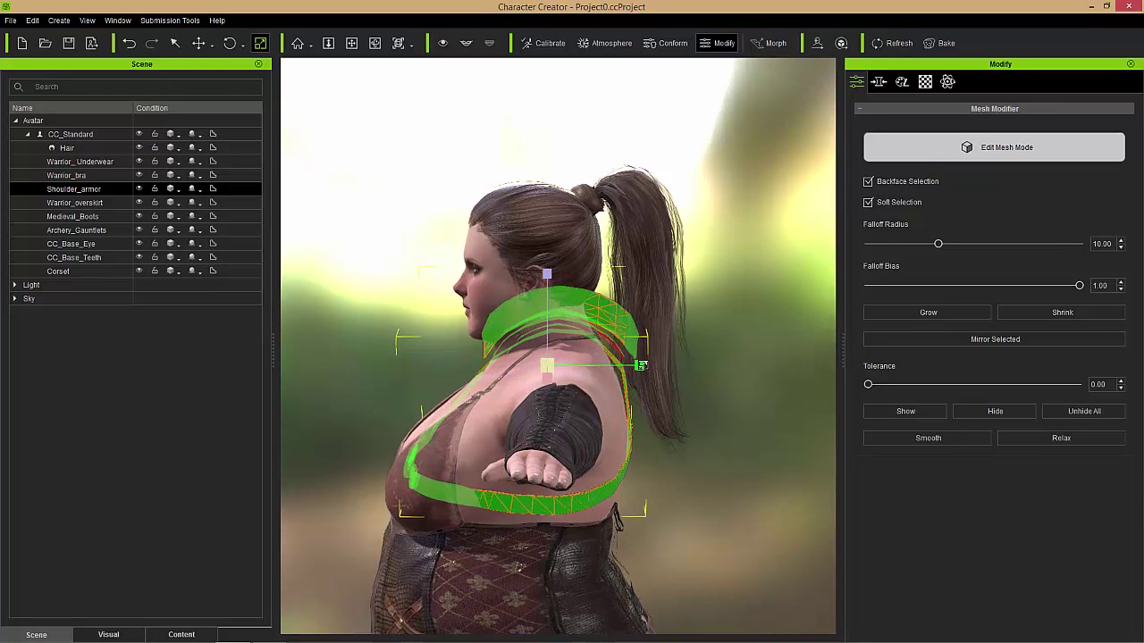
drag(641, 364, 647, 364)
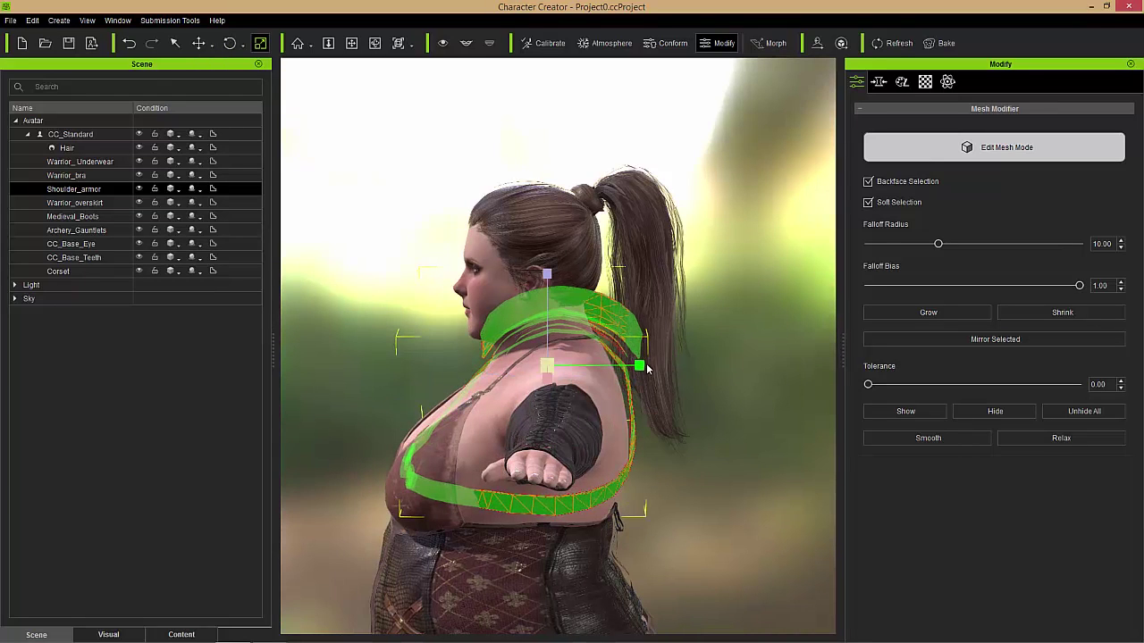
Step: Move and tilt the armor so its front strap sits on the chest, clear the selection, and check the fit
key(w)
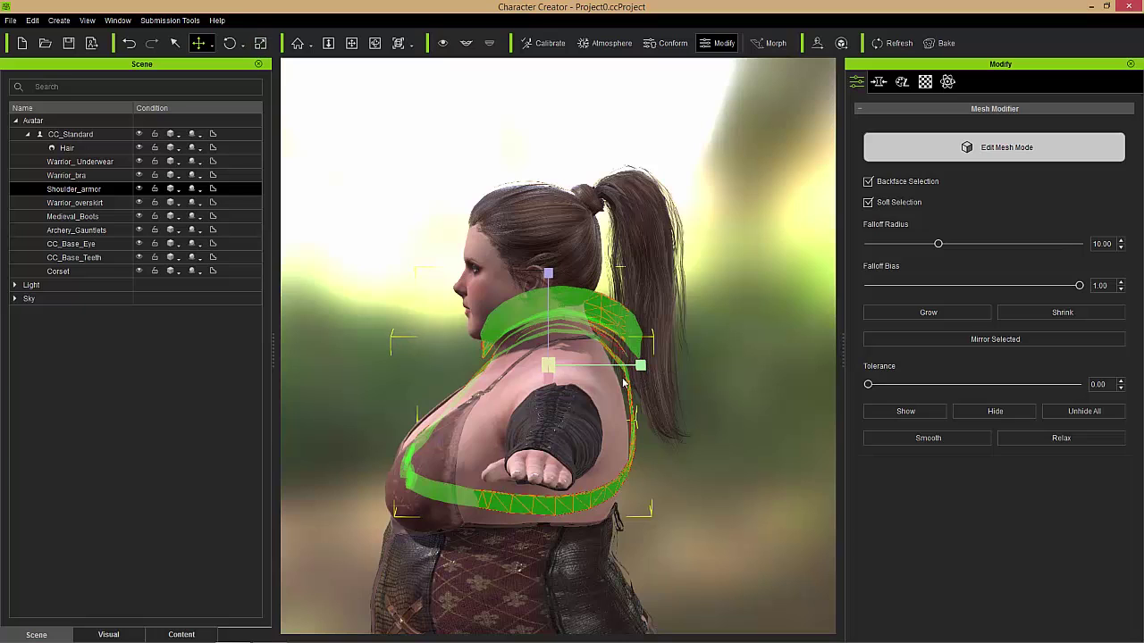
drag(576, 343, 623, 345)
key(e)
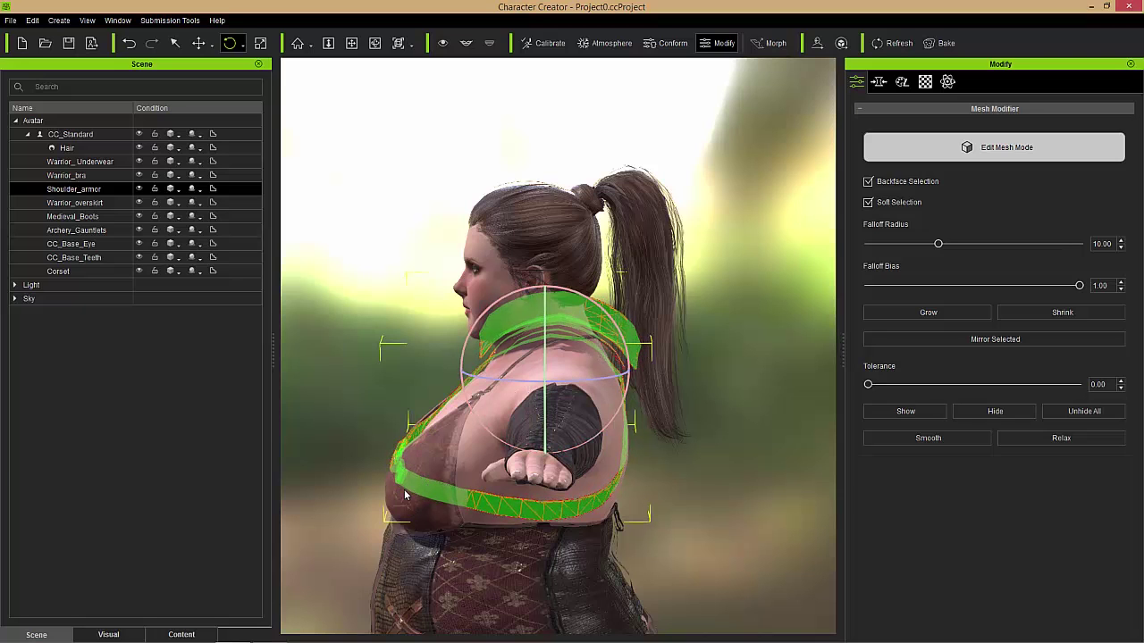
right_drag(404, 494, 789, 463)
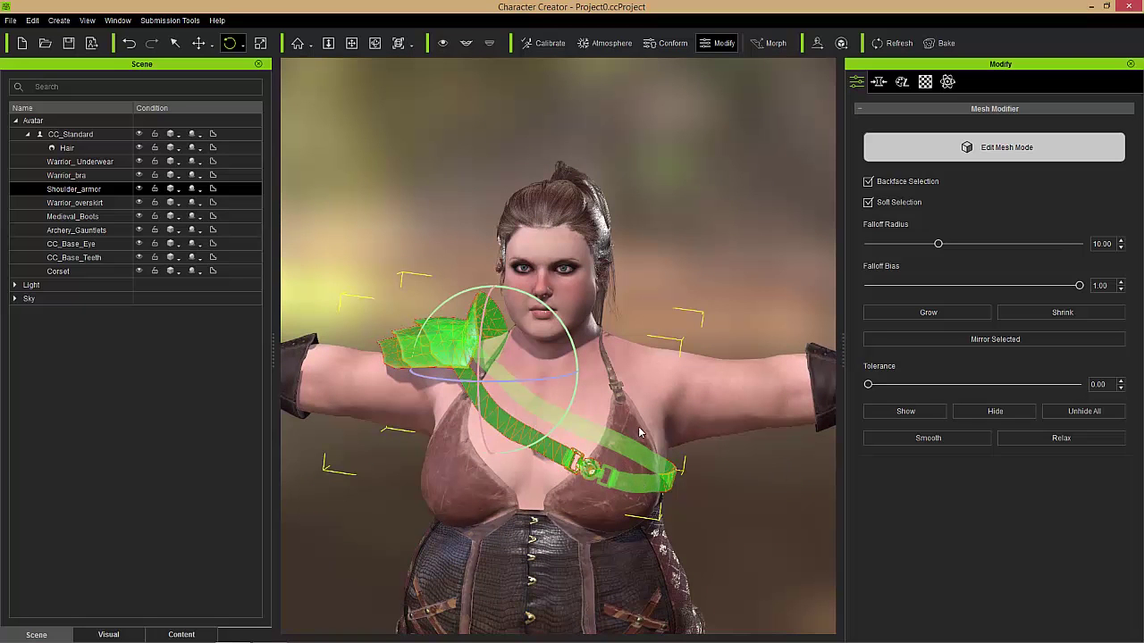
key(q)
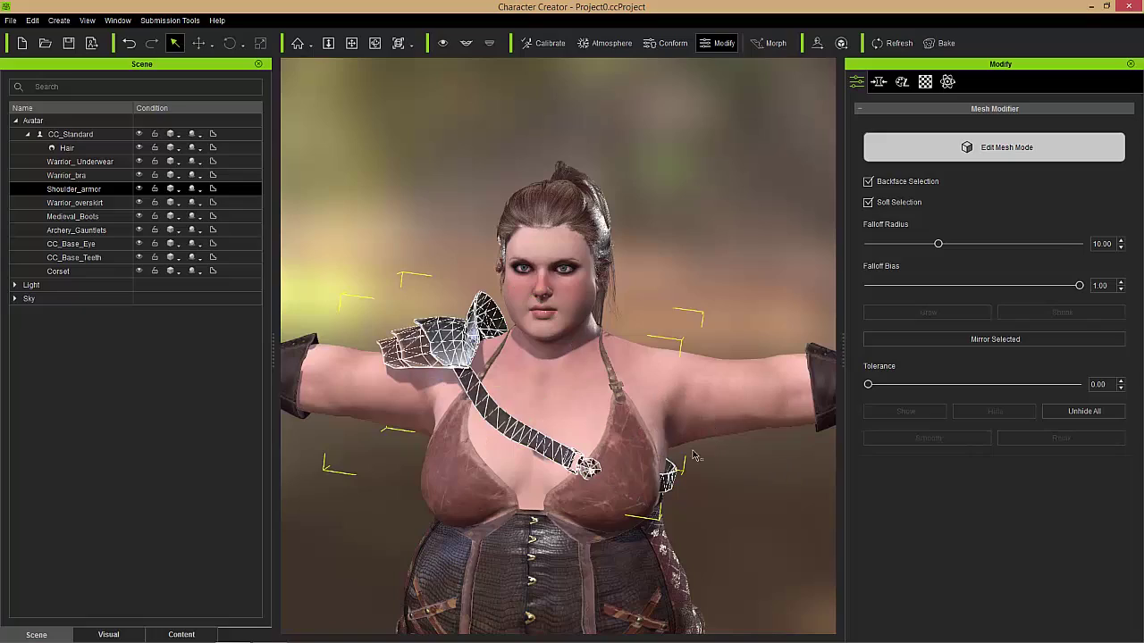
right_drag(722, 498, 799, 471)
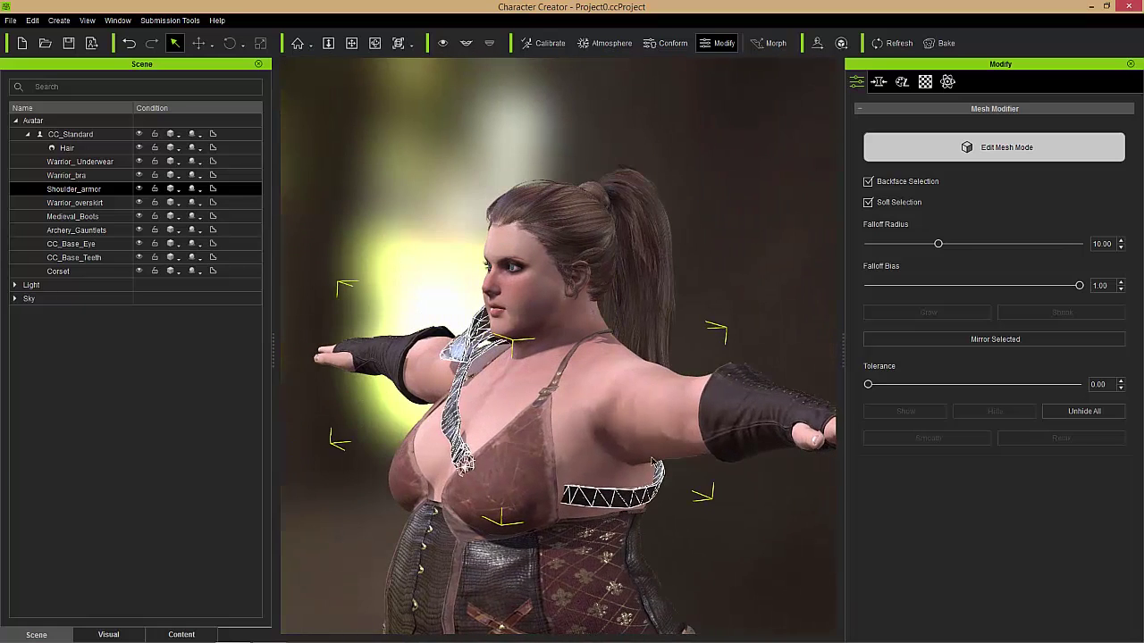
Step: Reselect the entire shoulder armor mesh and scale it up slightly to bring more of the strap out of the body
click(451, 420)
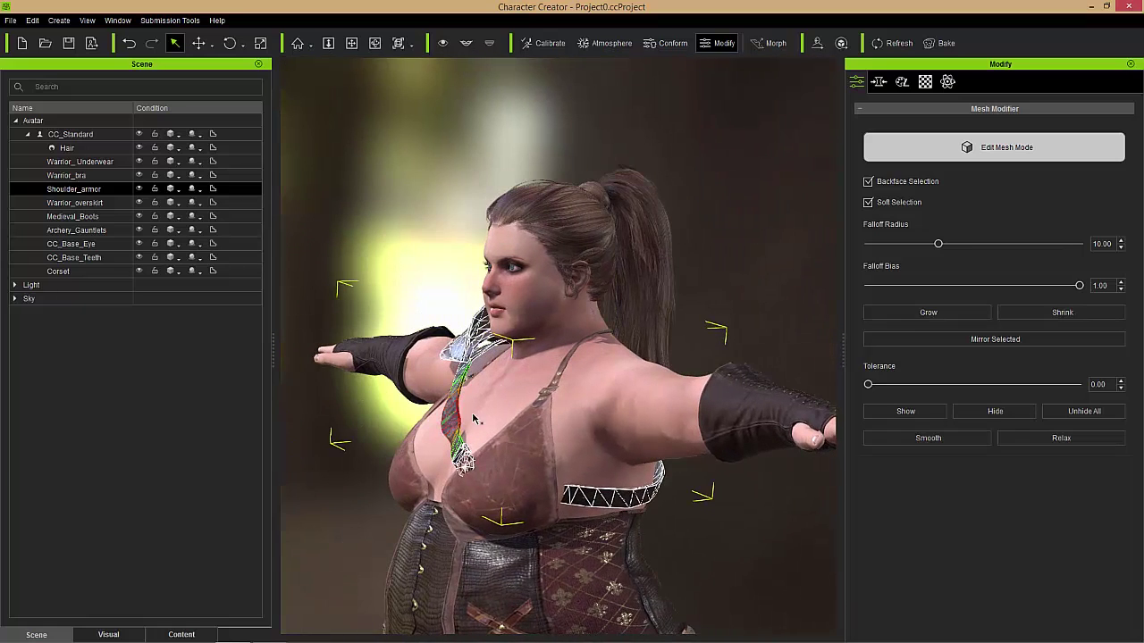
key(ctrl+a)
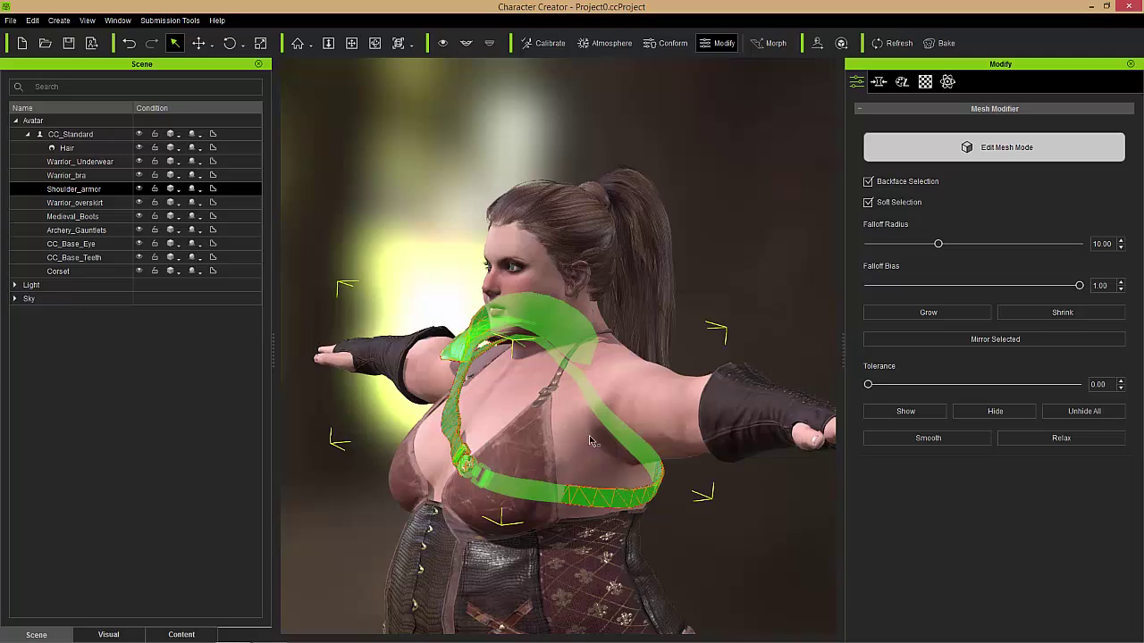
right_drag(706, 534, 620, 525)
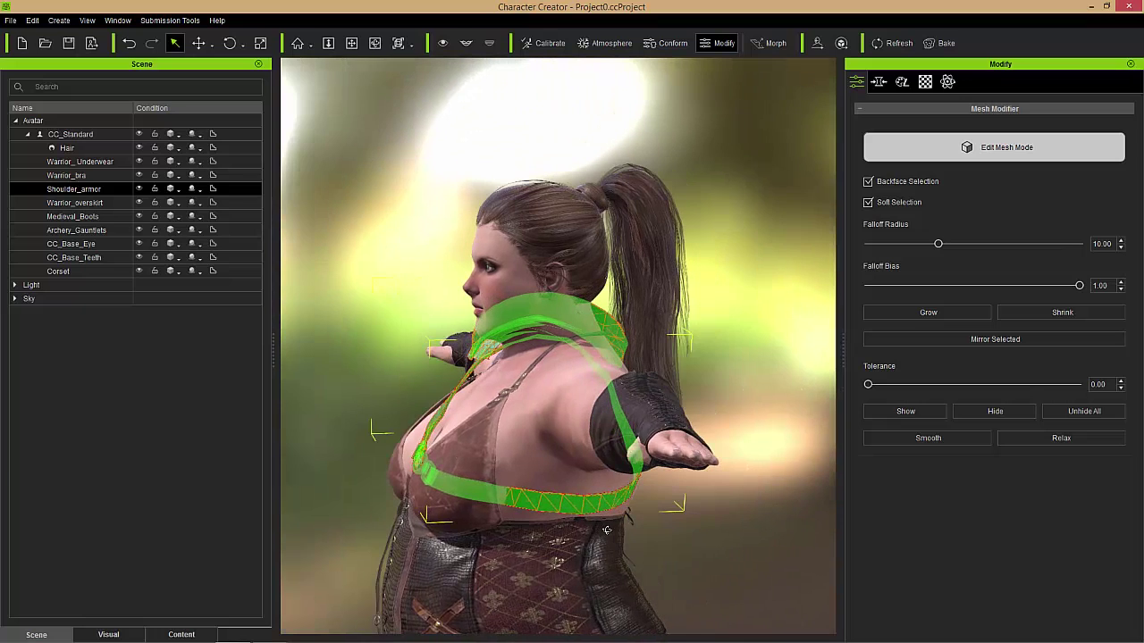
key(r)
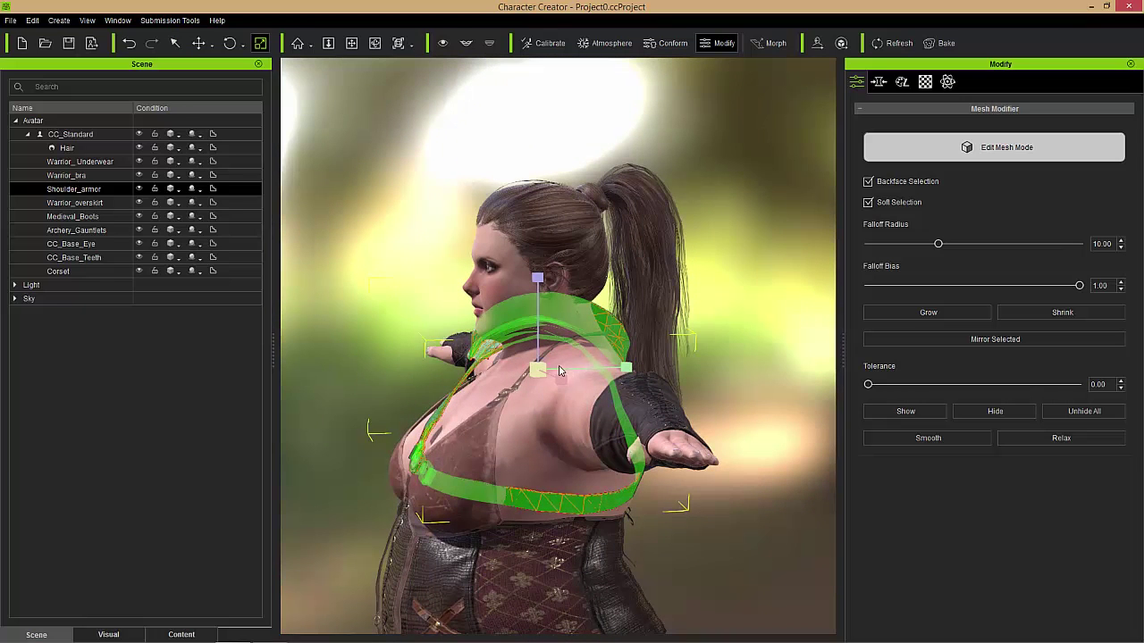
right_drag(449, 382, 601, 516)
Step: Rotate the armor slightly in front view, check it from the side and front, and clear the mesh selection
key(e)
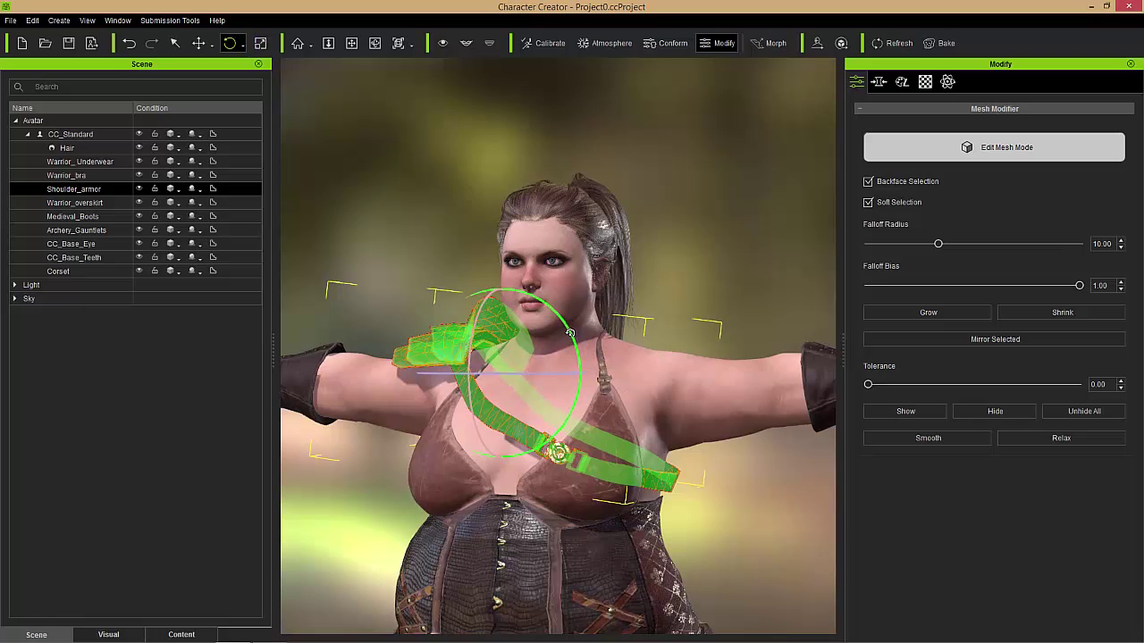
drag(569, 332, 578, 333)
right_drag(730, 560, 375, 532)
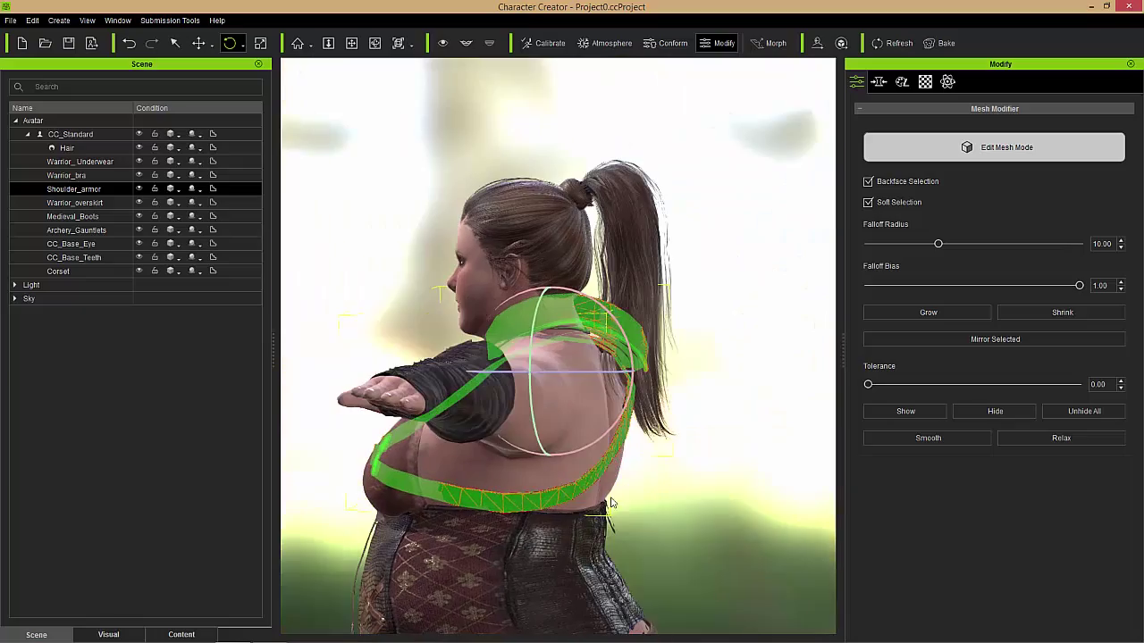
right_drag(610, 503, 740, 464)
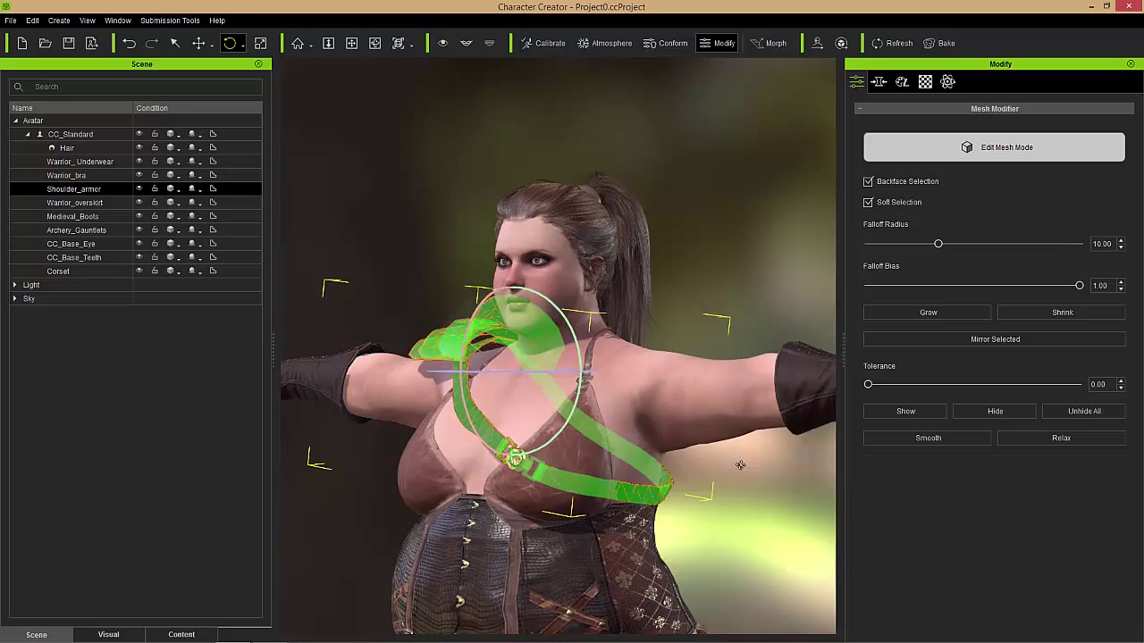
click(740, 464)
right_drag(550, 503, 609, 503)
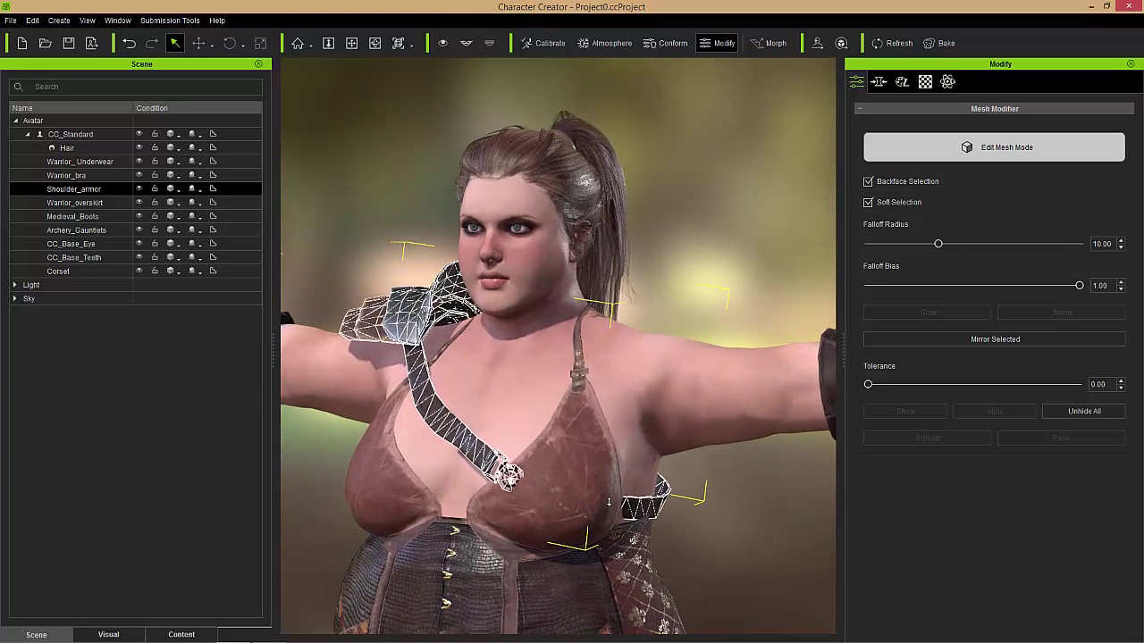
Step: Turn off backface selection and select only the shoulder armor's strap faces beside the buckle across the left breast
middle_drag(608, 503, 605, 500)
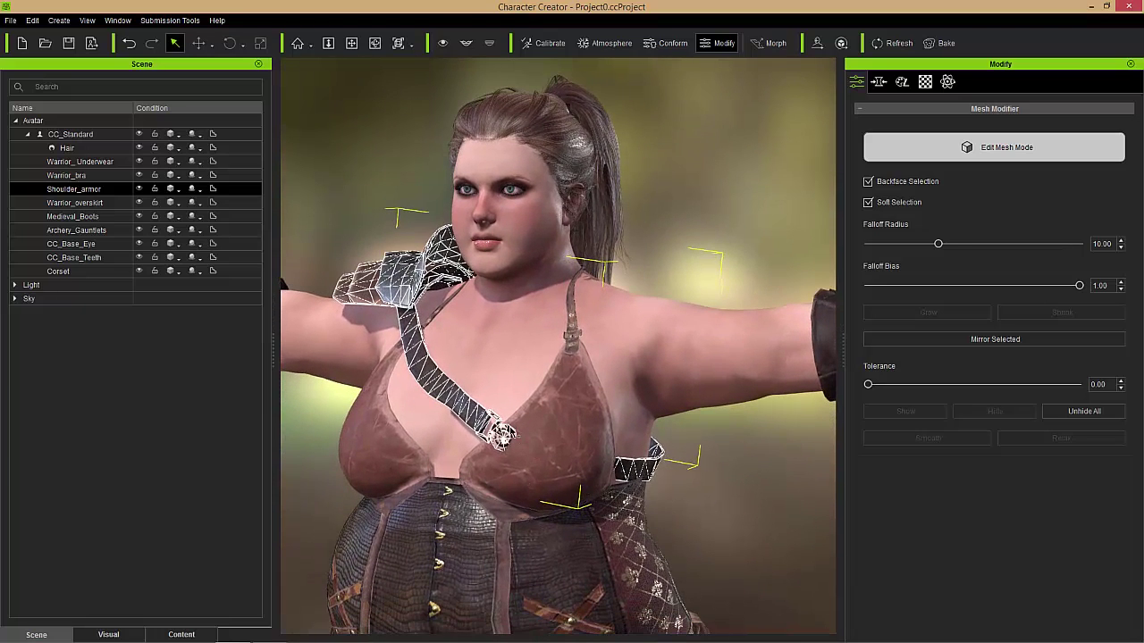
drag(499, 419, 613, 498)
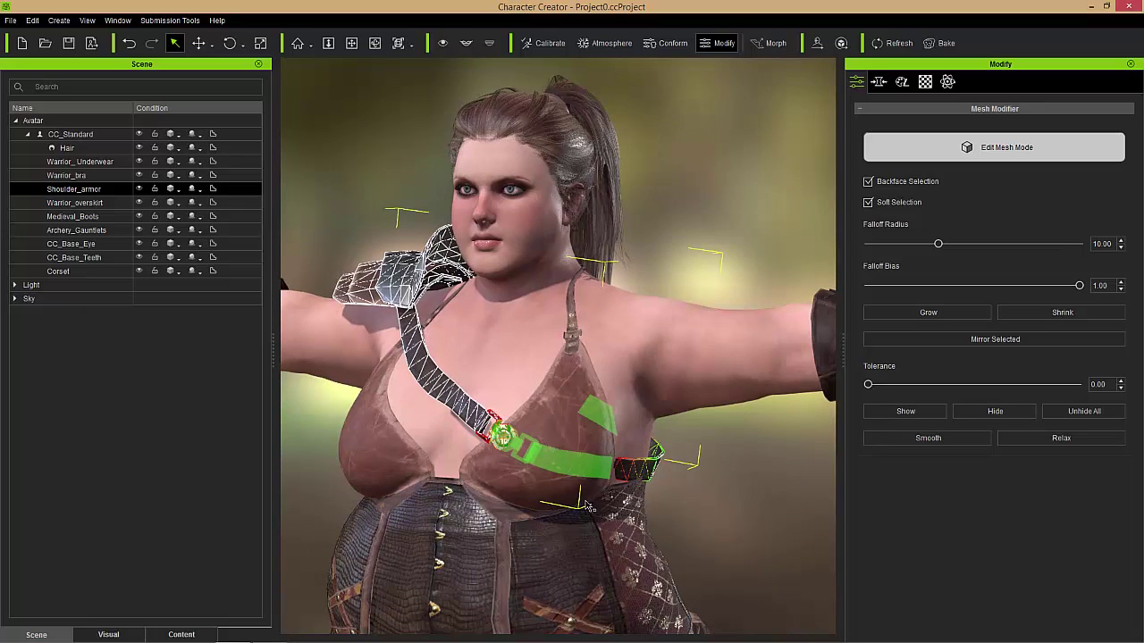
click(904, 183)
drag(504, 423, 614, 502)
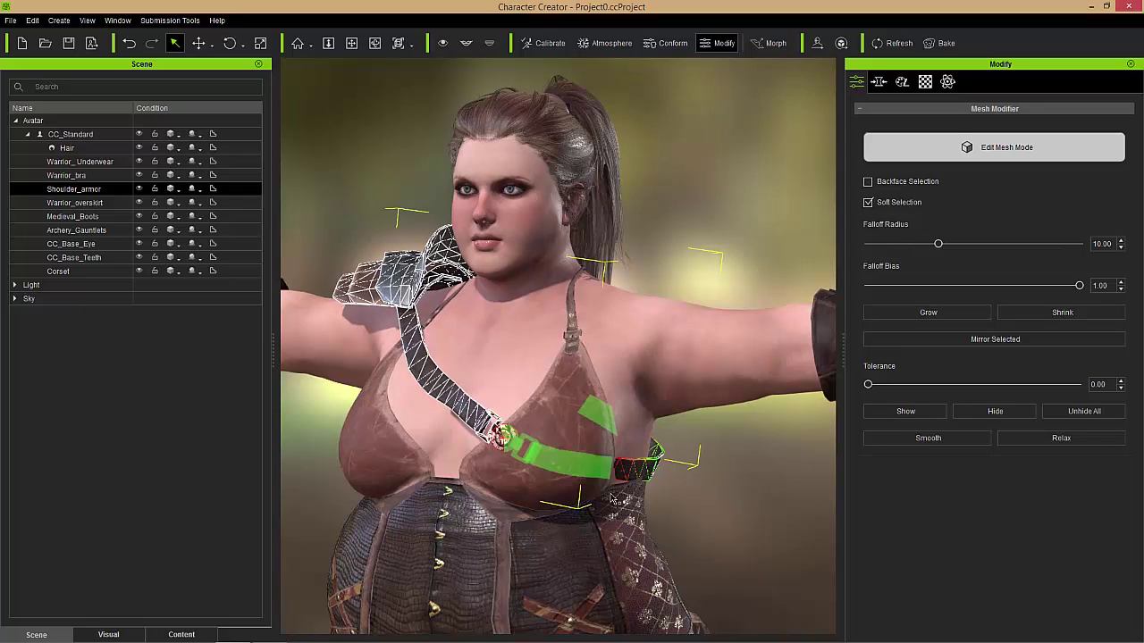
click(598, 499)
drag(506, 418, 603, 499)
right_drag(786, 521, 676, 517)
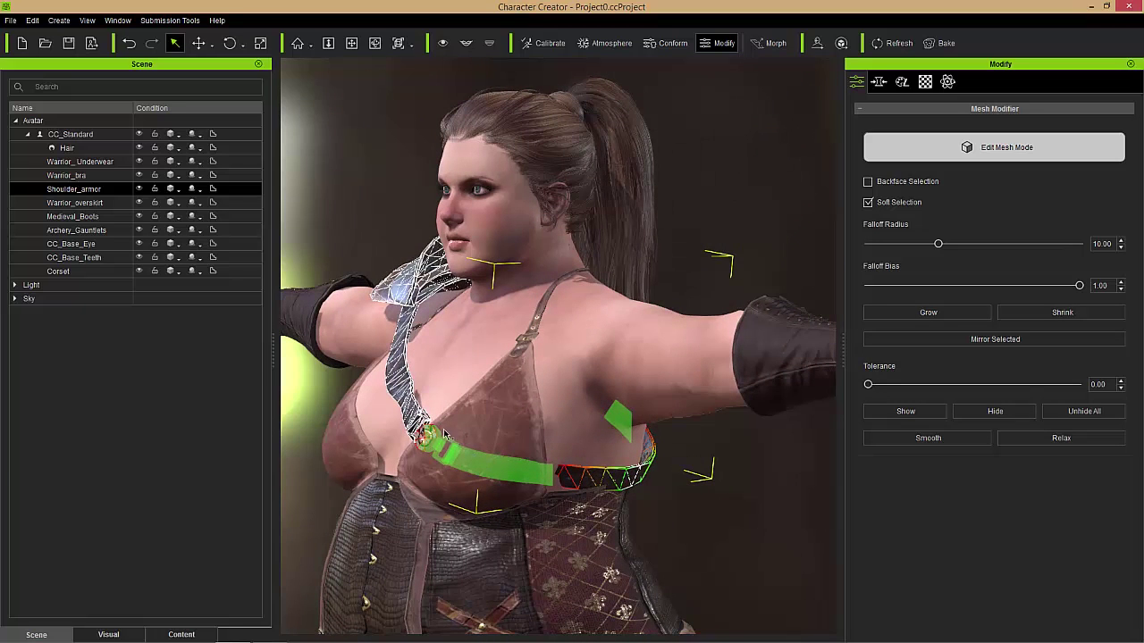
drag(444, 434, 526, 498)
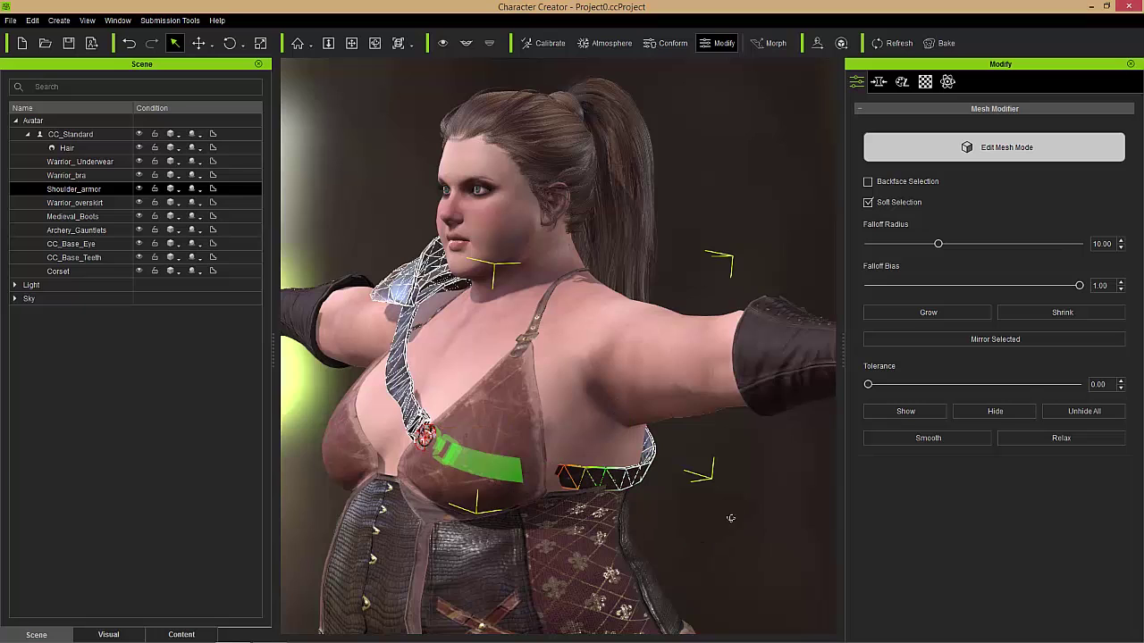
Step: Move the selected strap section slightly outward from the left breast and check it from above
right_drag(731, 518, 724, 570)
key(w)
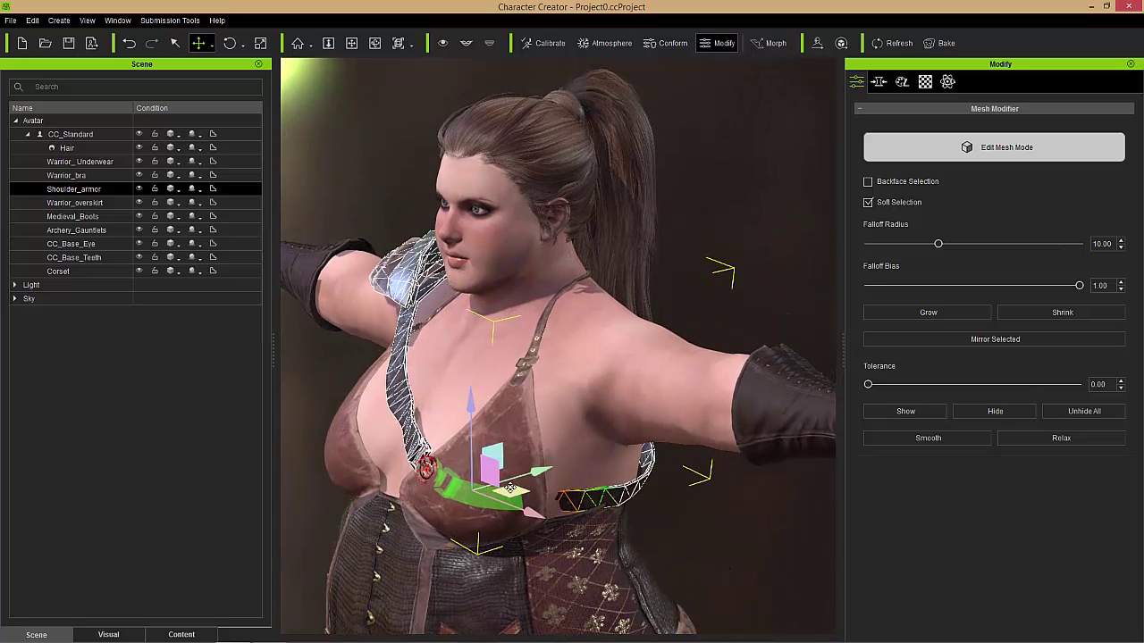
drag(512, 491, 510, 493)
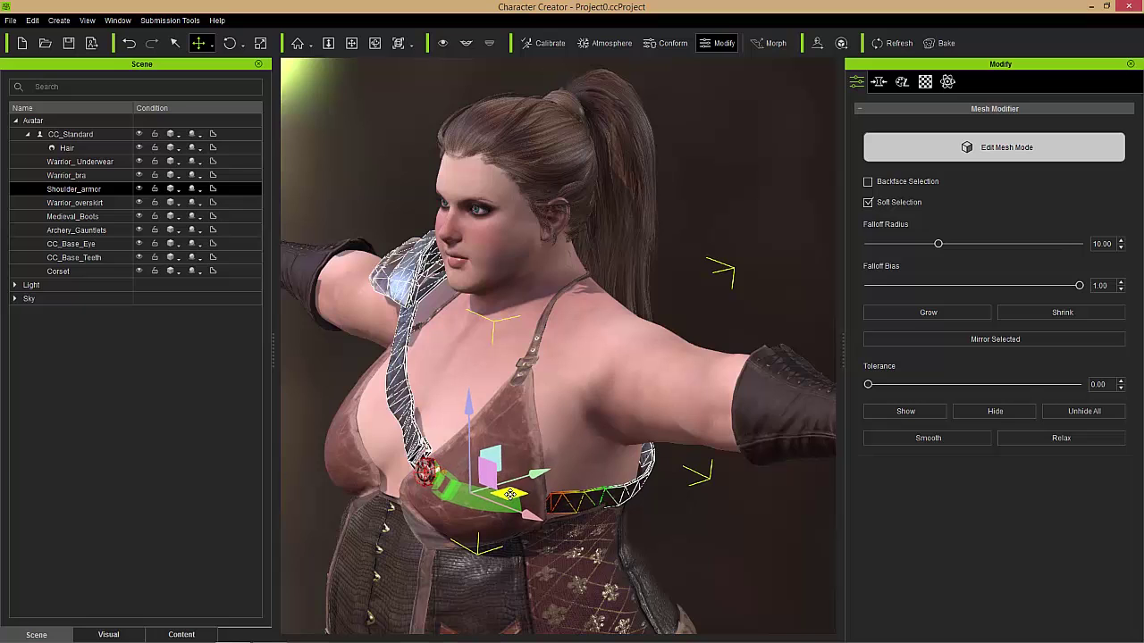
right_drag(462, 497, 464, 575)
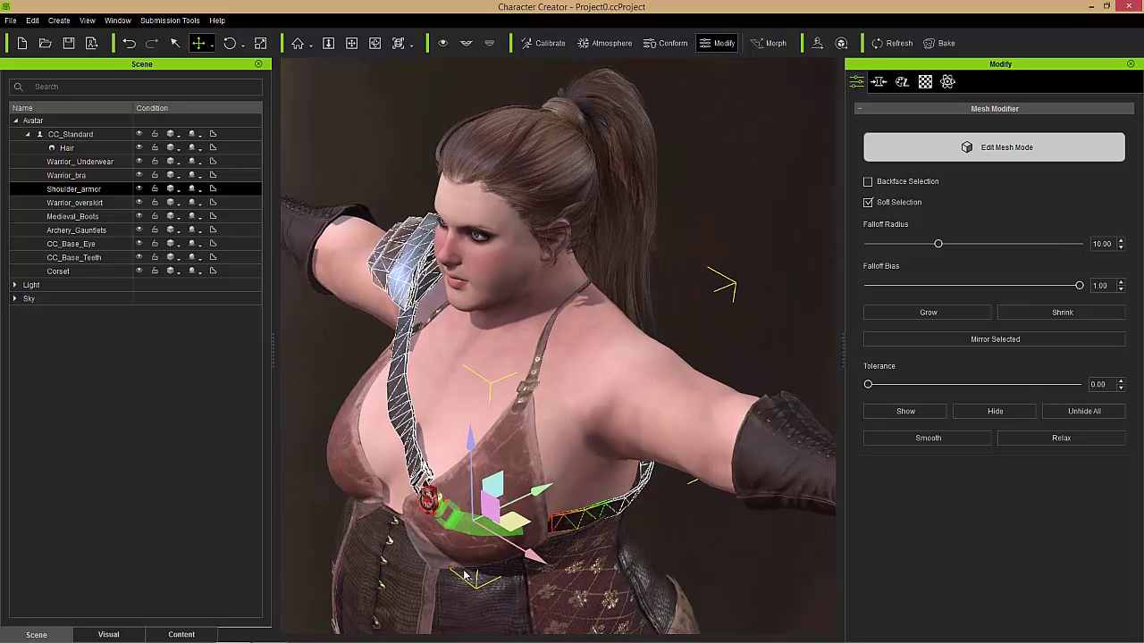
Step: Select the strap faces still buried in the left breast, move them outward, and clear the selection
click(524, 530)
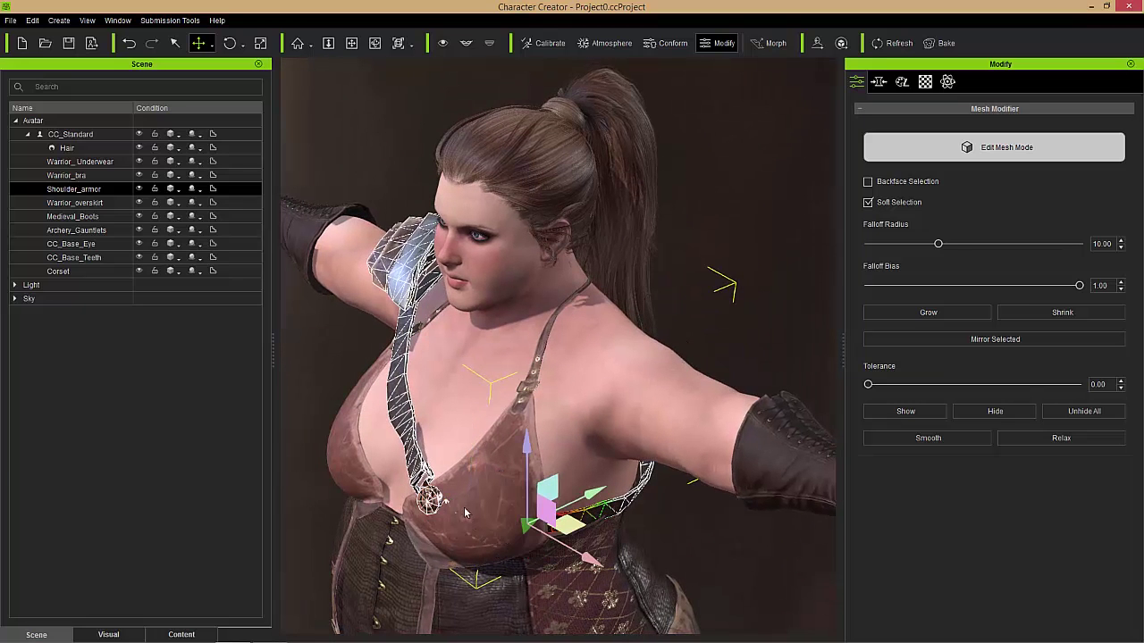
drag(462, 508, 487, 527)
right_drag(487, 527, 518, 570)
click(625, 447)
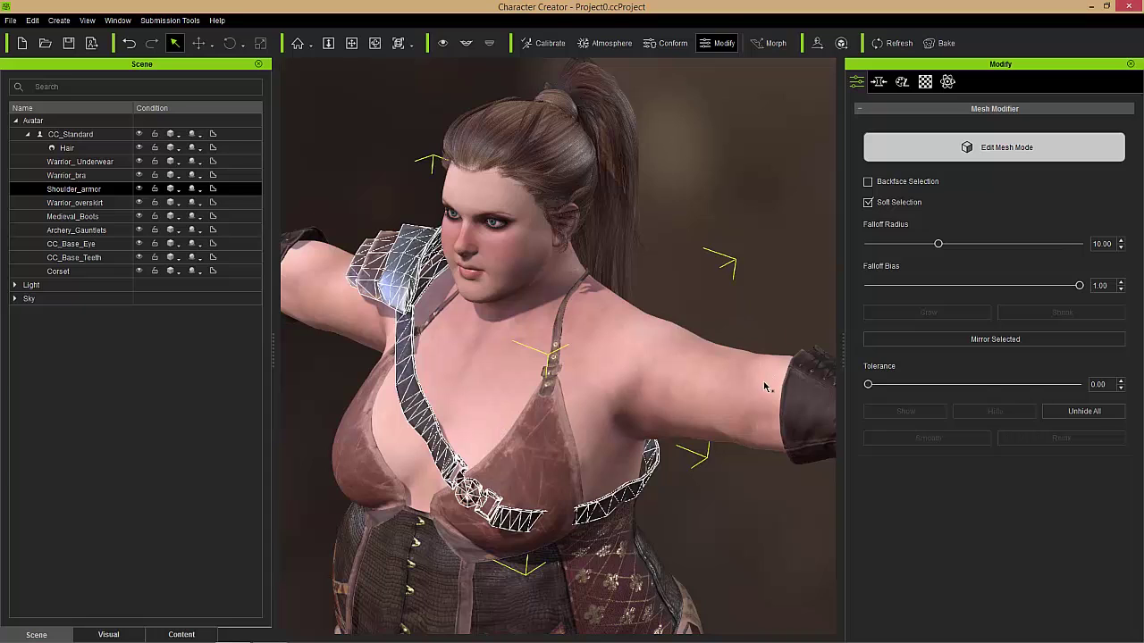
Step: Leave mesh editing, select the character's body, and lower its Heavy morph to 75
click(898, 147)
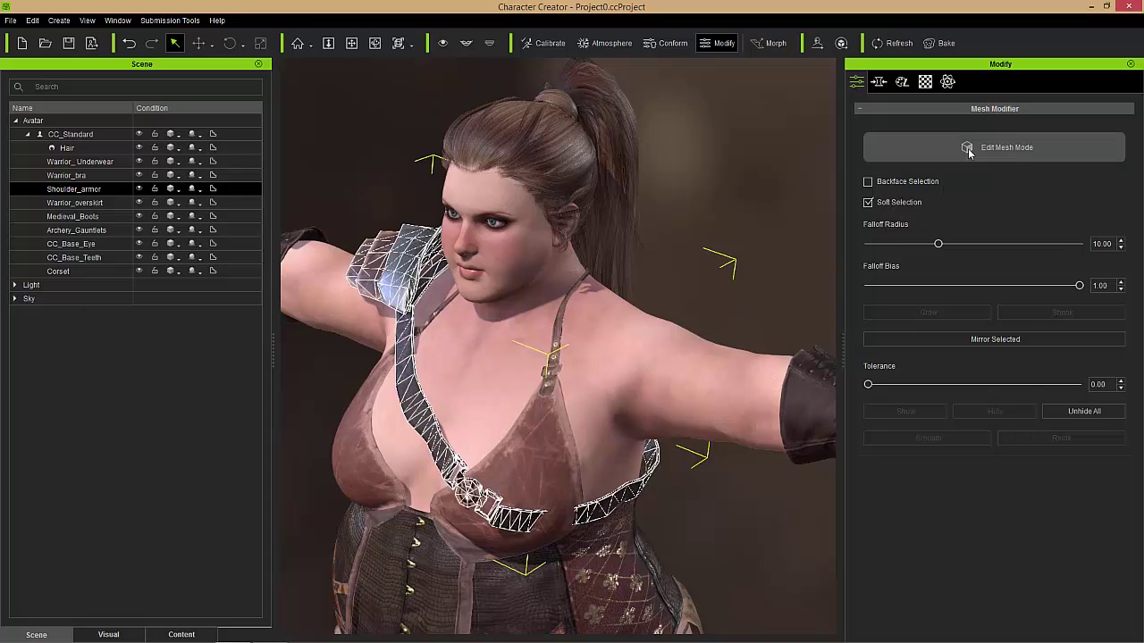
click(628, 362)
click(879, 88)
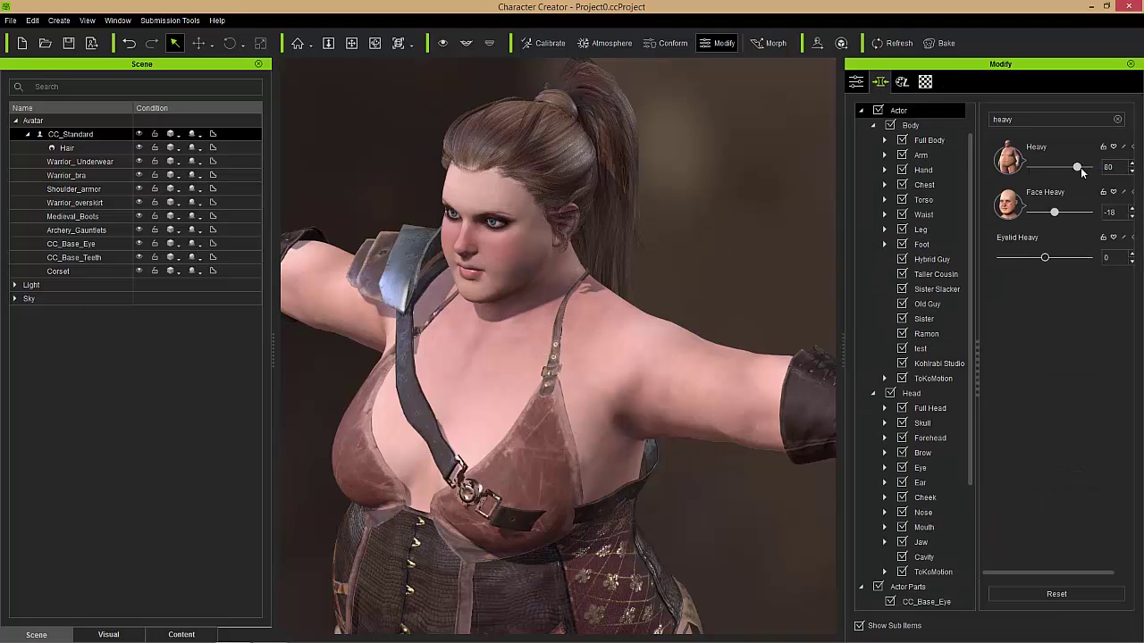
drag(1079, 168, 1075, 167)
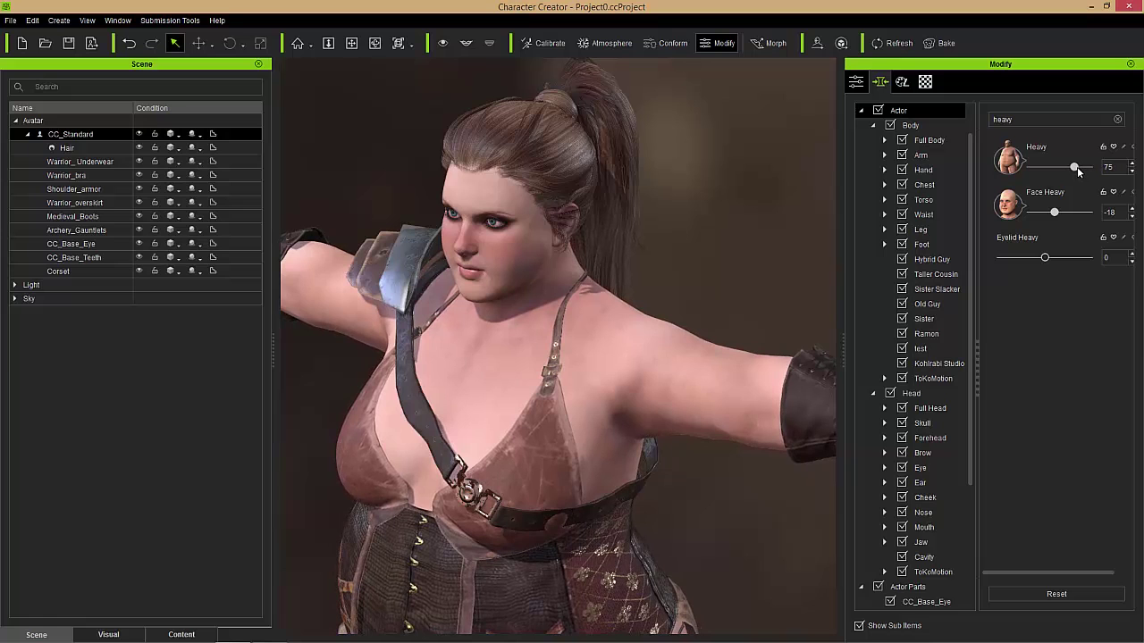
Step: Lower the Heavy morph to 73 and inspect the strap's fit around the chest and buckle up close
right_drag(400, 481, 496, 404)
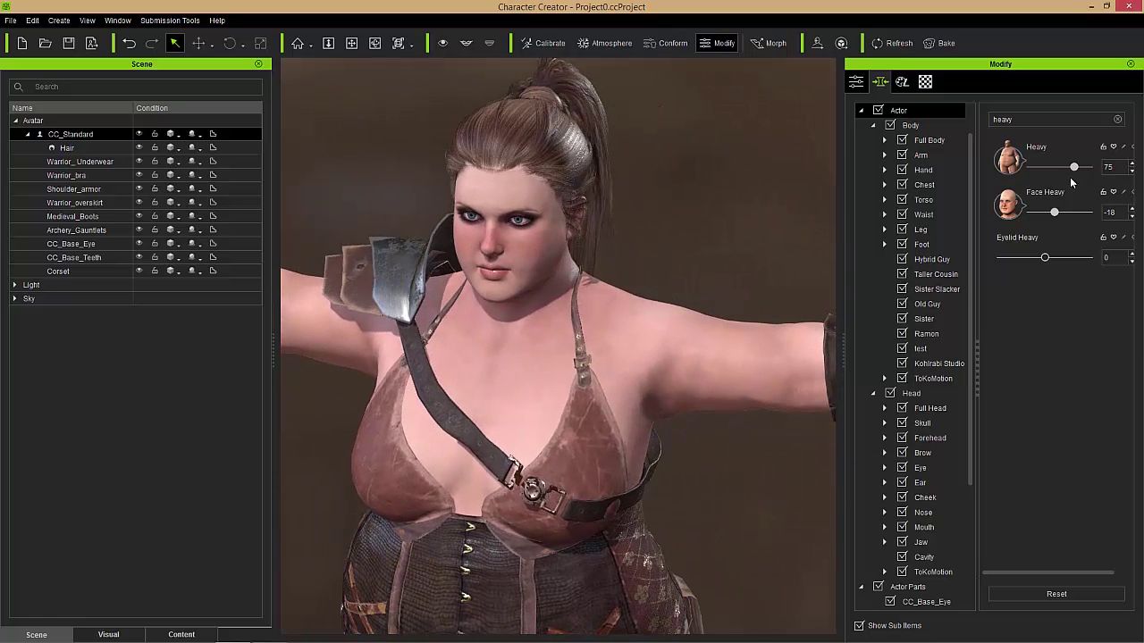
drag(1074, 168, 1072, 168)
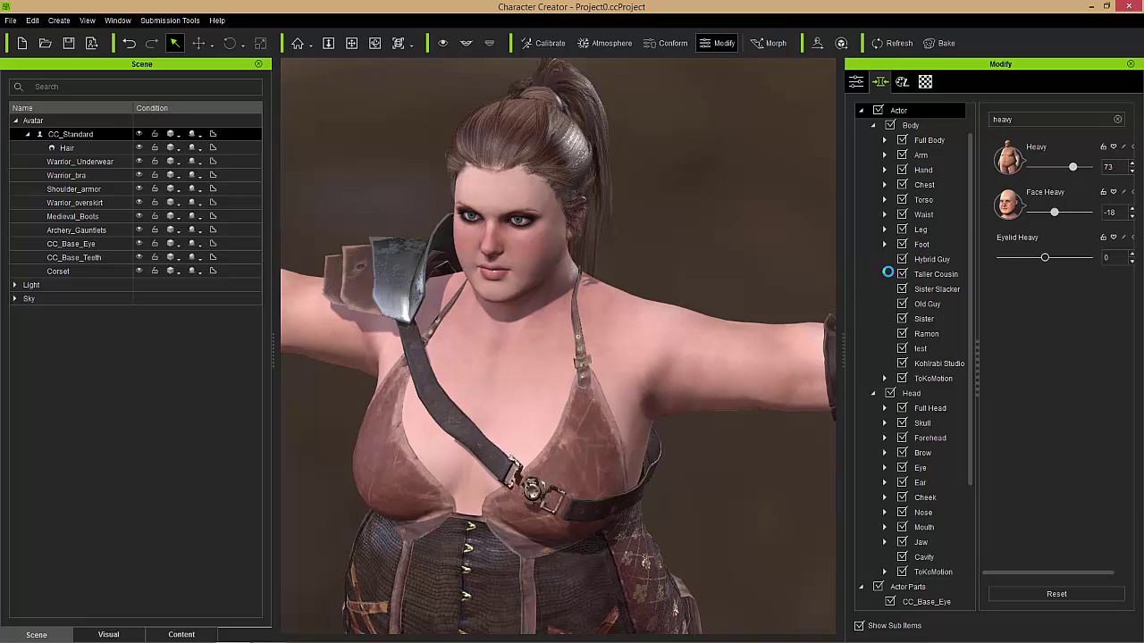
right_drag(438, 481, 495, 451)
scroll(536, 517, up, 6)
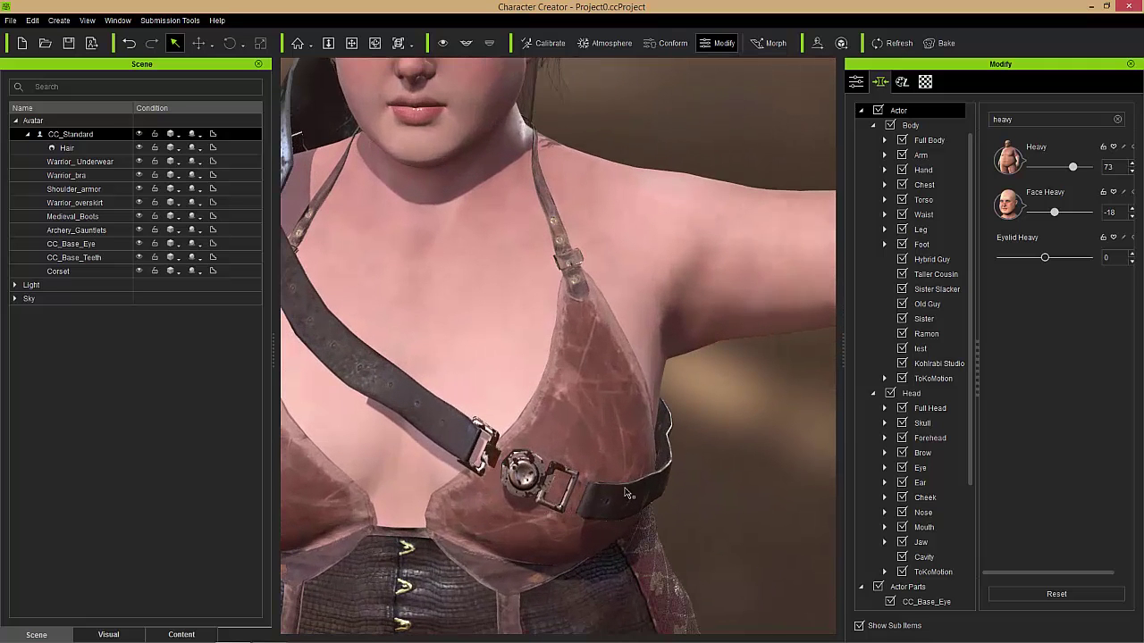
mouse_move(577, 504)
right_down()
mouse_move(561, 482)
mouse_move(461, 472)
mouse_move(587, 498)
right_up()
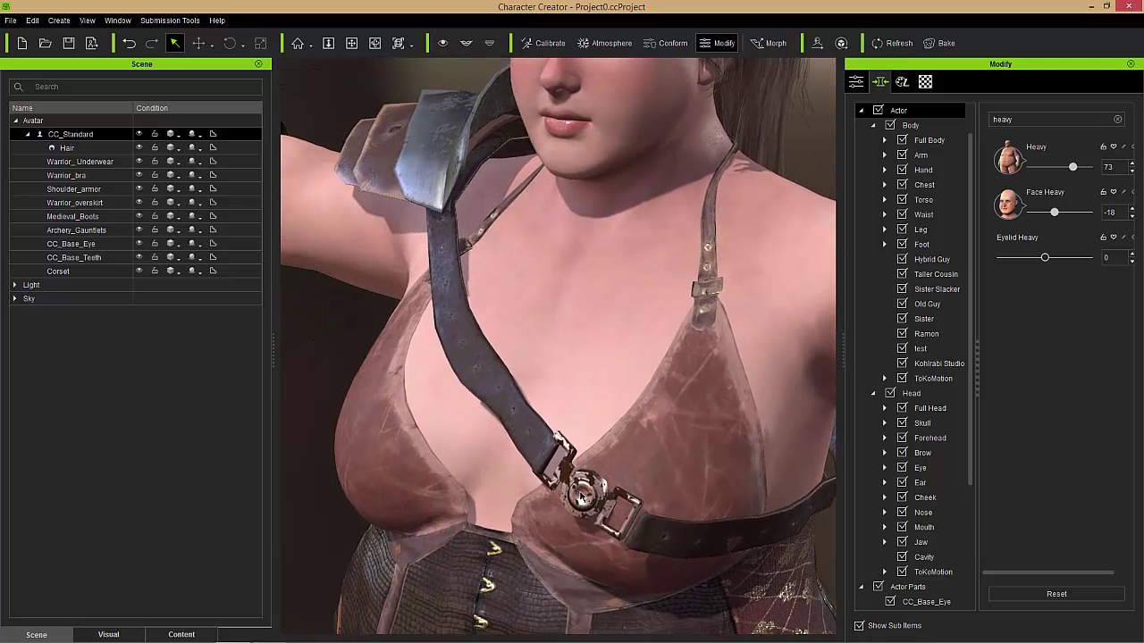
middle_drag(565, 502, 550, 471)
scroll(549, 472, down, 2)
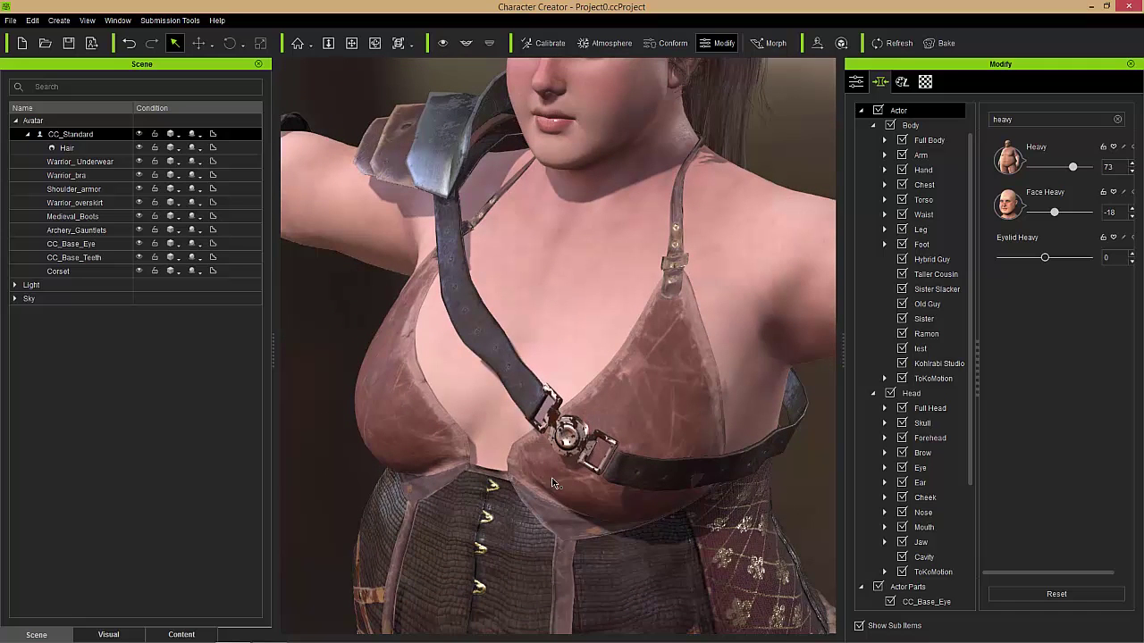
scroll(608, 231, down, 3)
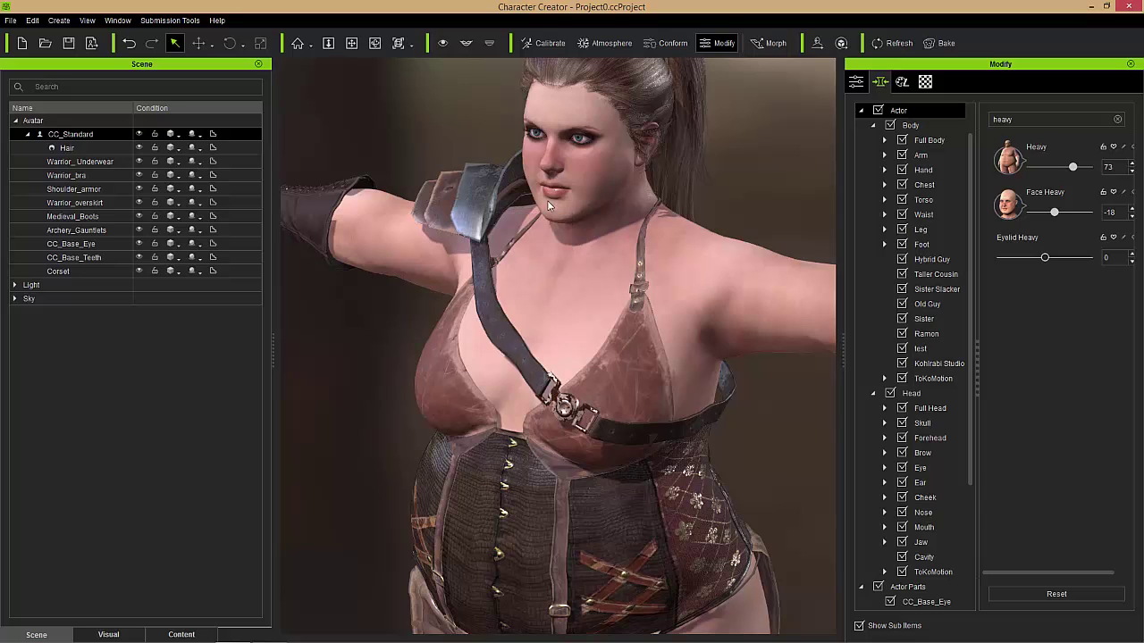
Step: Enable conforming for the shoulder armor
click(480, 219)
click(667, 45)
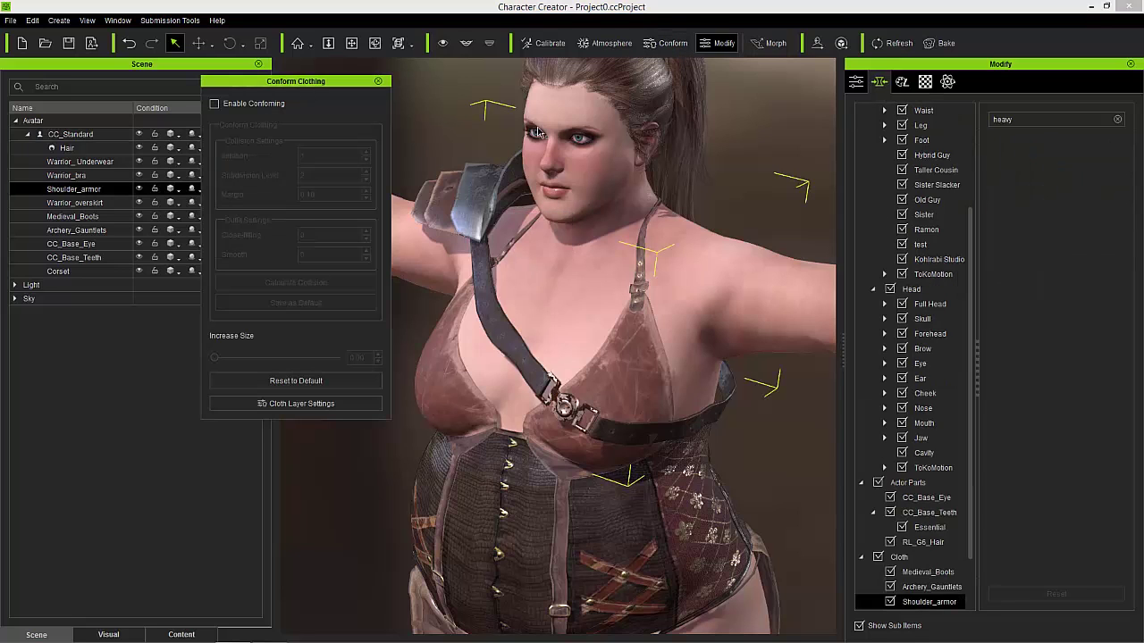
click(272, 106)
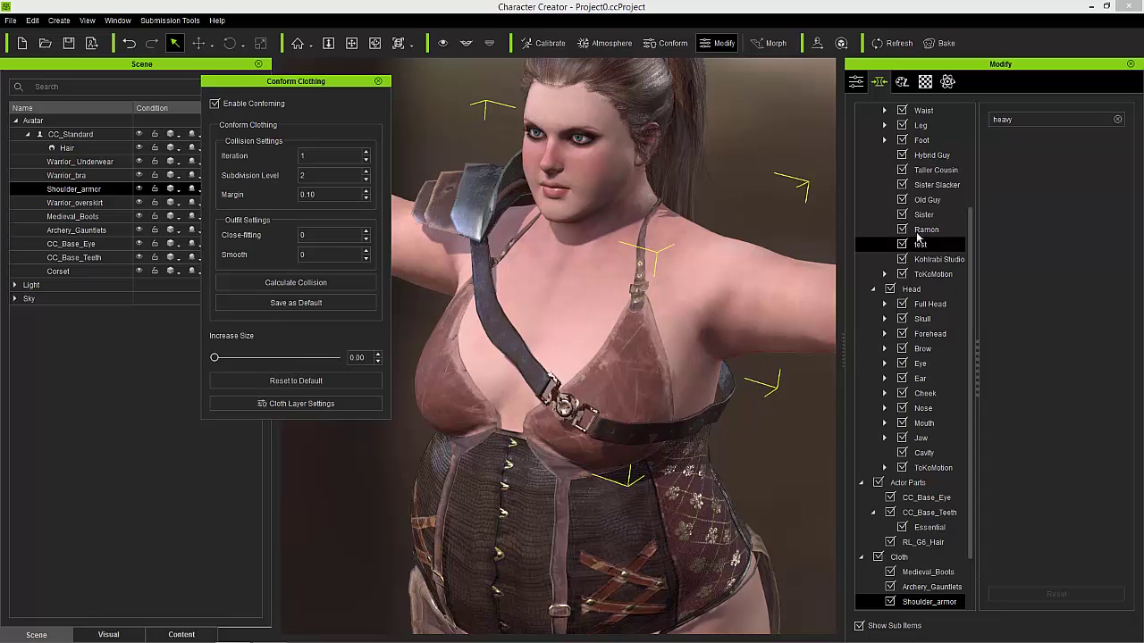
Step: Return to the Actor morphs and lower the Heavy morph to 64 to test the conforming armor
click(878, 82)
click(876, 81)
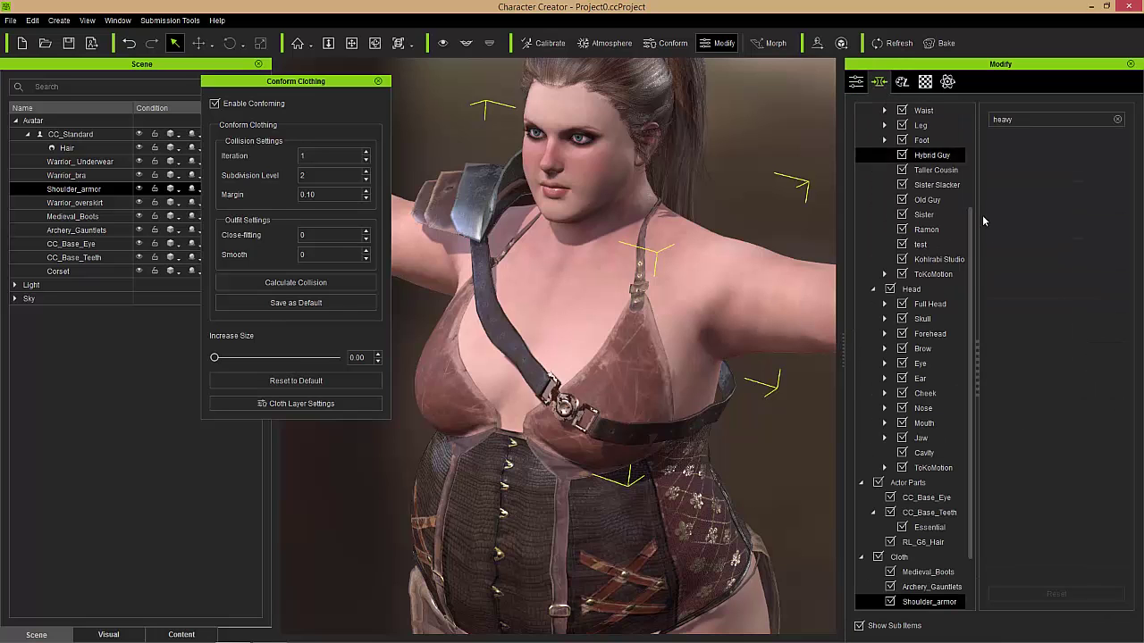
drag(971, 254, 958, 157)
click(909, 140)
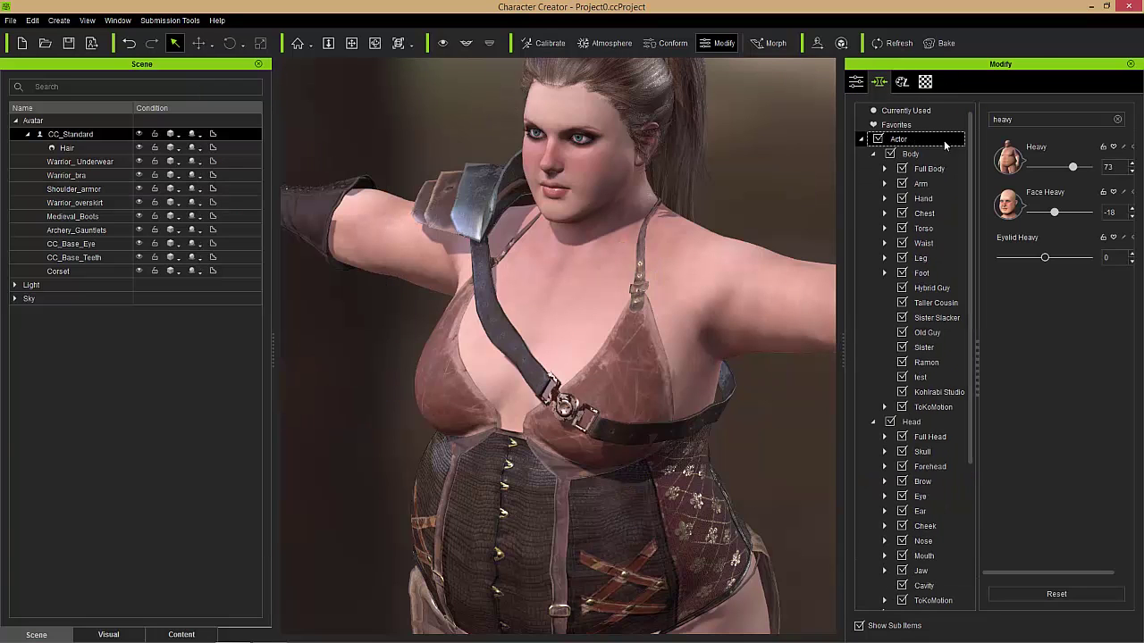
drag(1076, 167, 1069, 166)
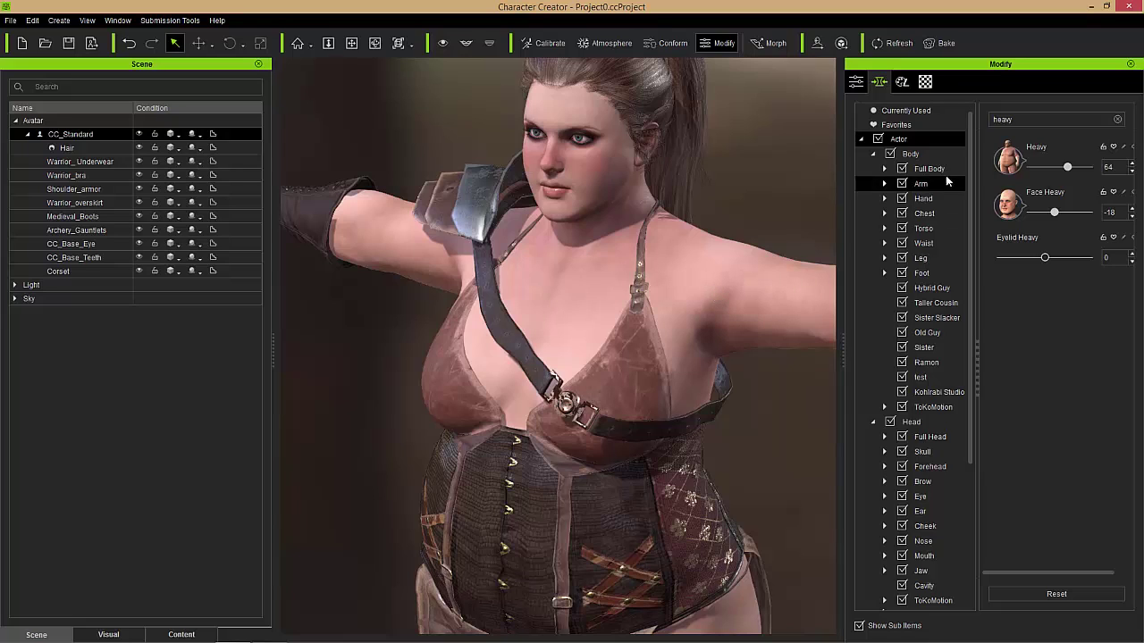
Step: Filter the morphs by "scale" and review the shoulder armor's conforming settings
double_click(1002, 119)
text(scale)
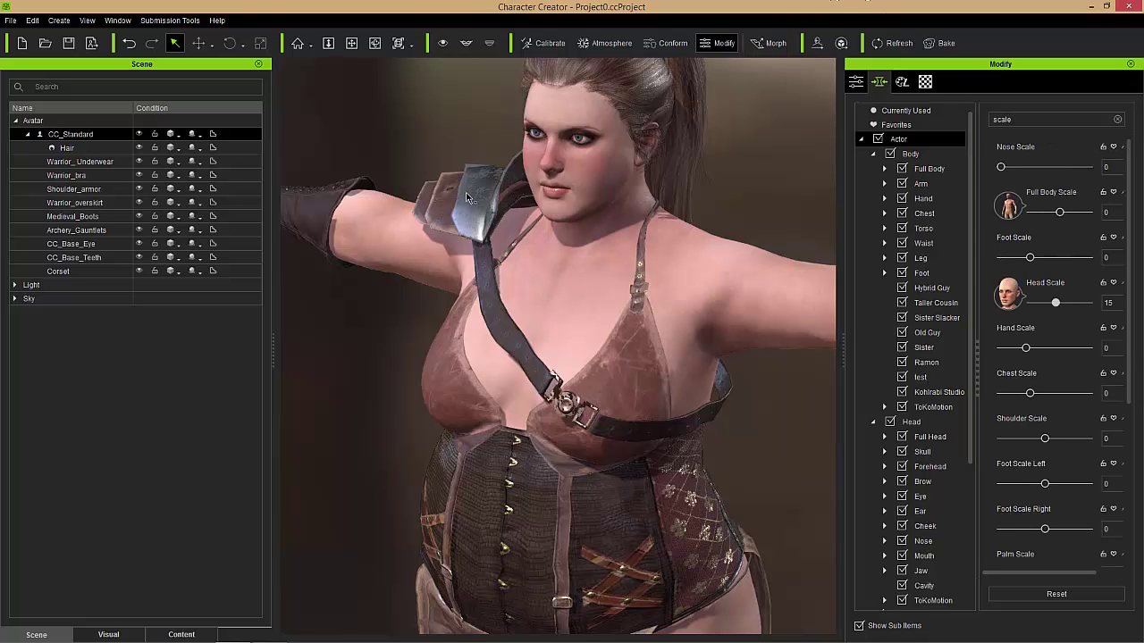
click(735, 148)
click(669, 43)
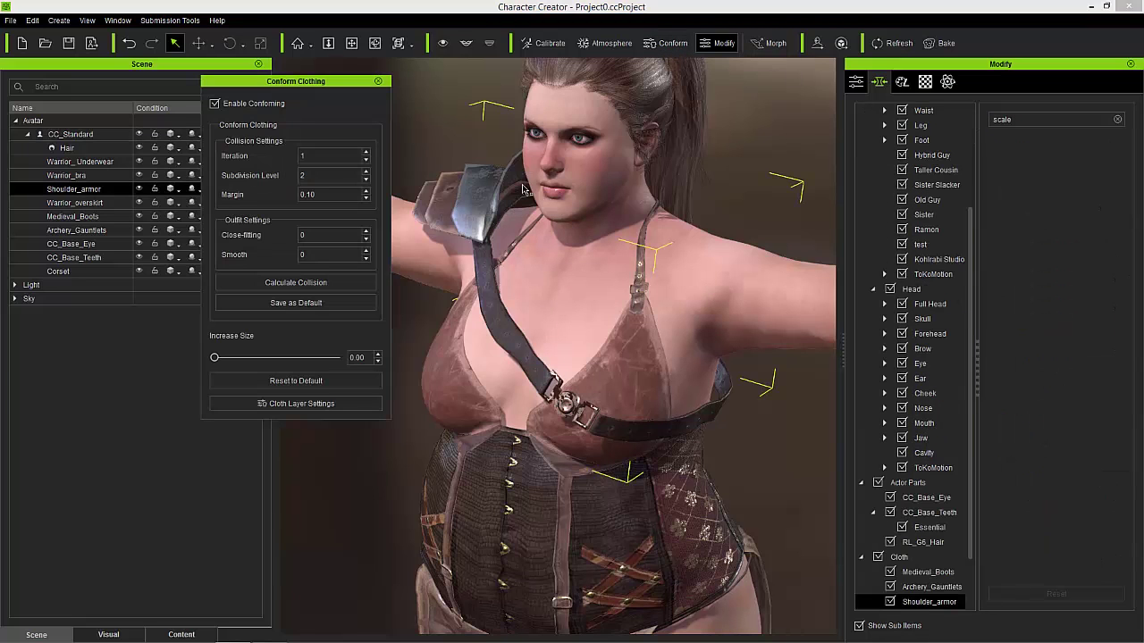
click(378, 81)
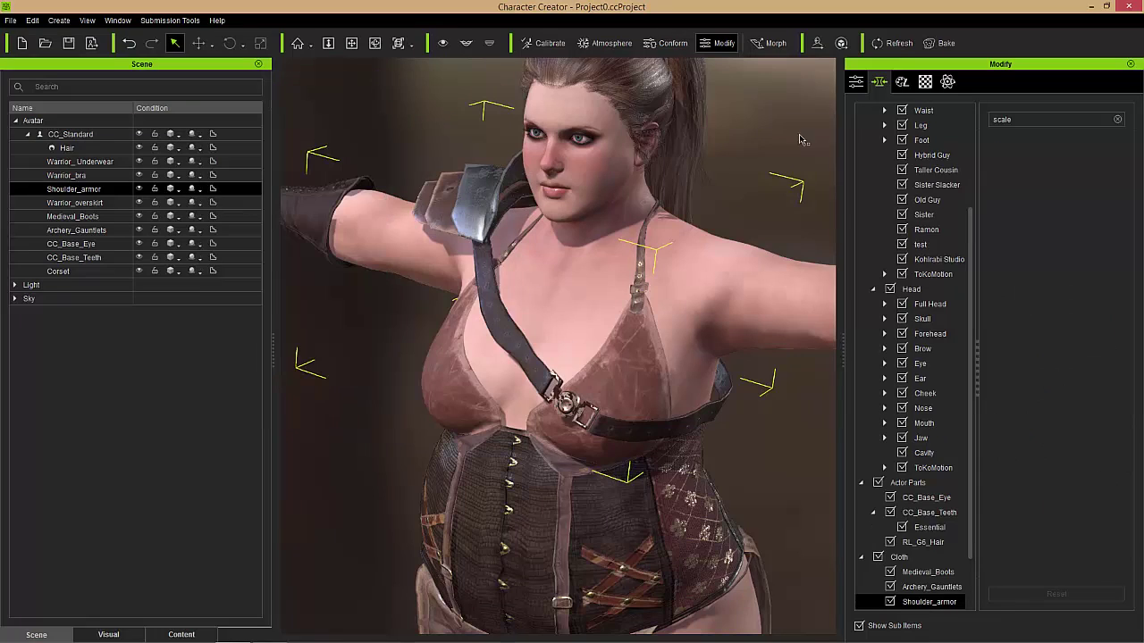
Step: Show the Body scale morphs and set Full Body Scale to -3
scroll(947, 268, up, 5)
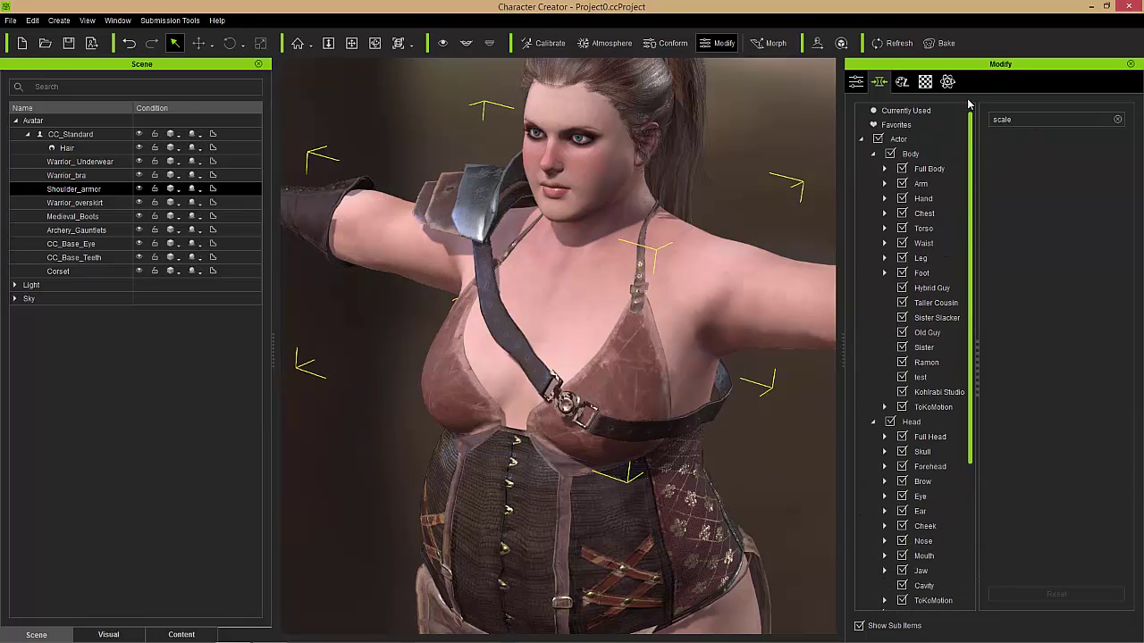
click(923, 153)
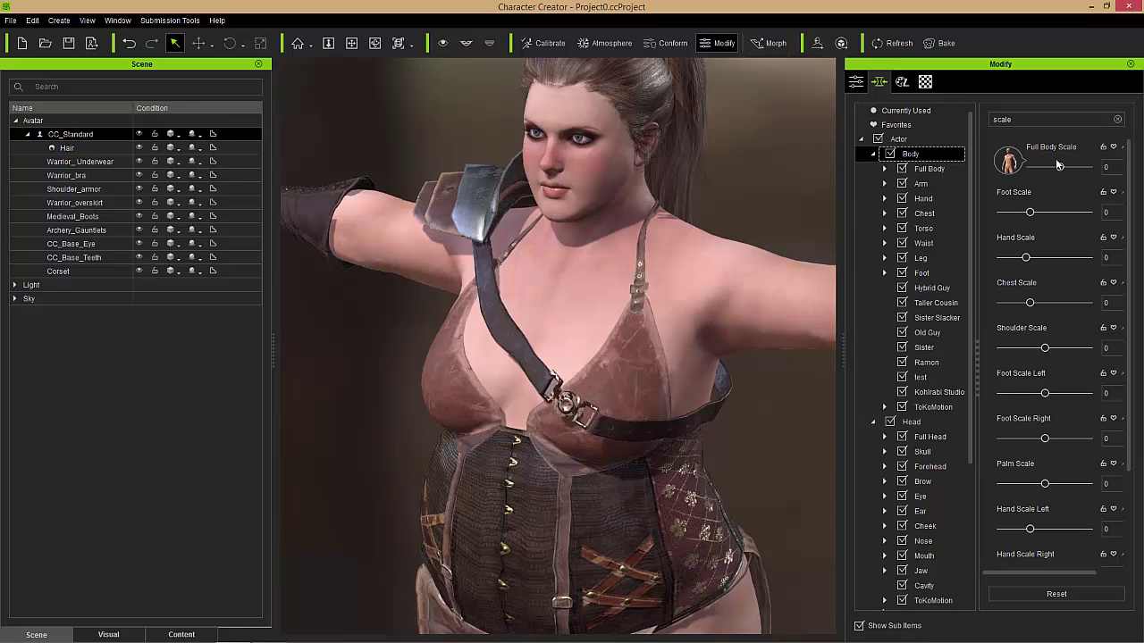
drag(1061, 168, 1057, 174)
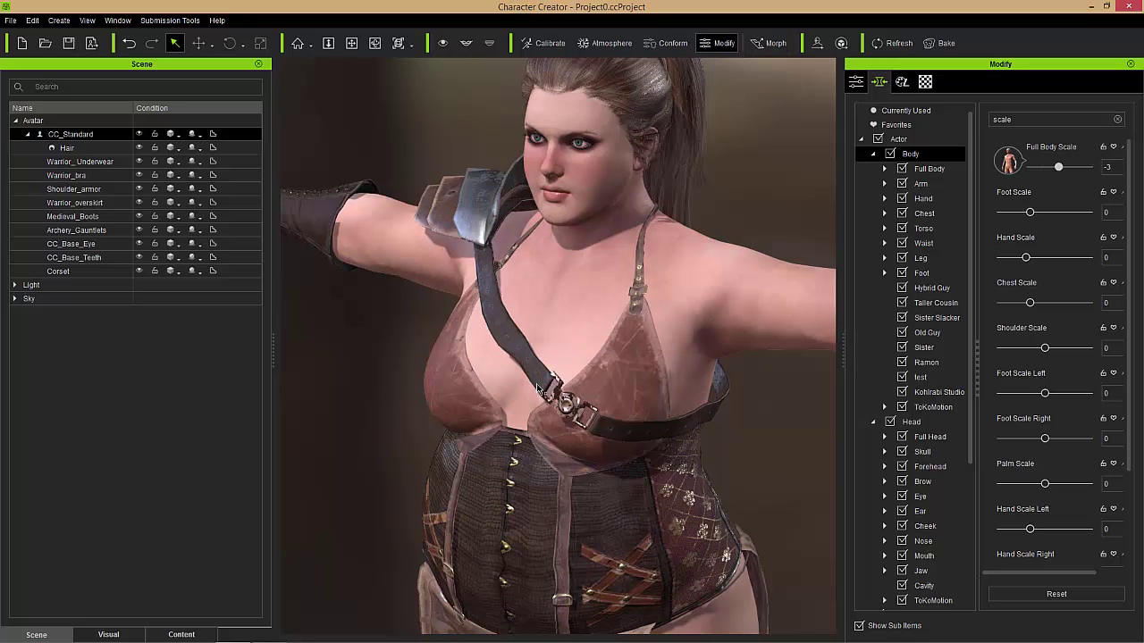
Step: Try Shoulder Scale at 9 and 29 to see how the armor follows, and return it to 0
mouse_move(505, 442)
right_down()
mouse_move(559, 436)
mouse_move(507, 440)
right_up()
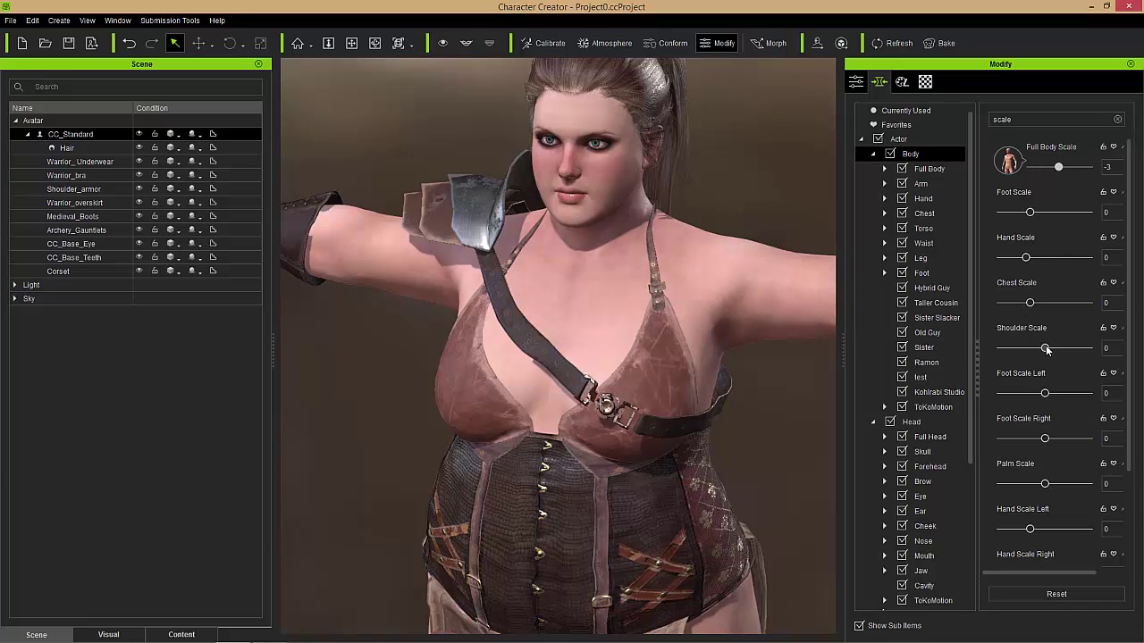
drag(1044, 349, 1053, 348)
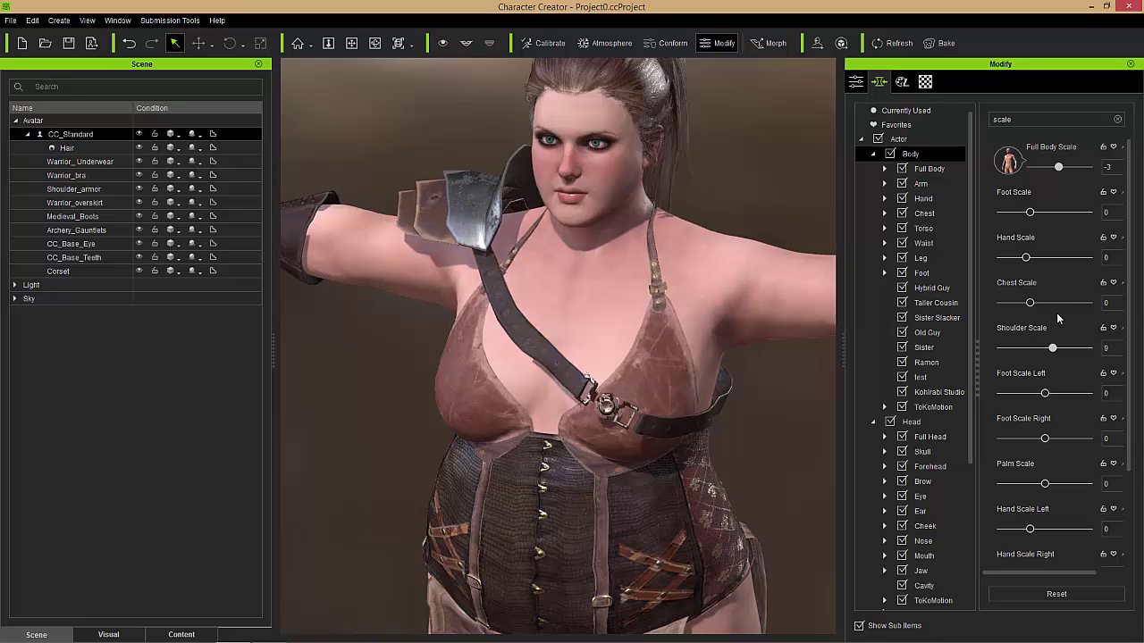
drag(1054, 348, 1069, 348)
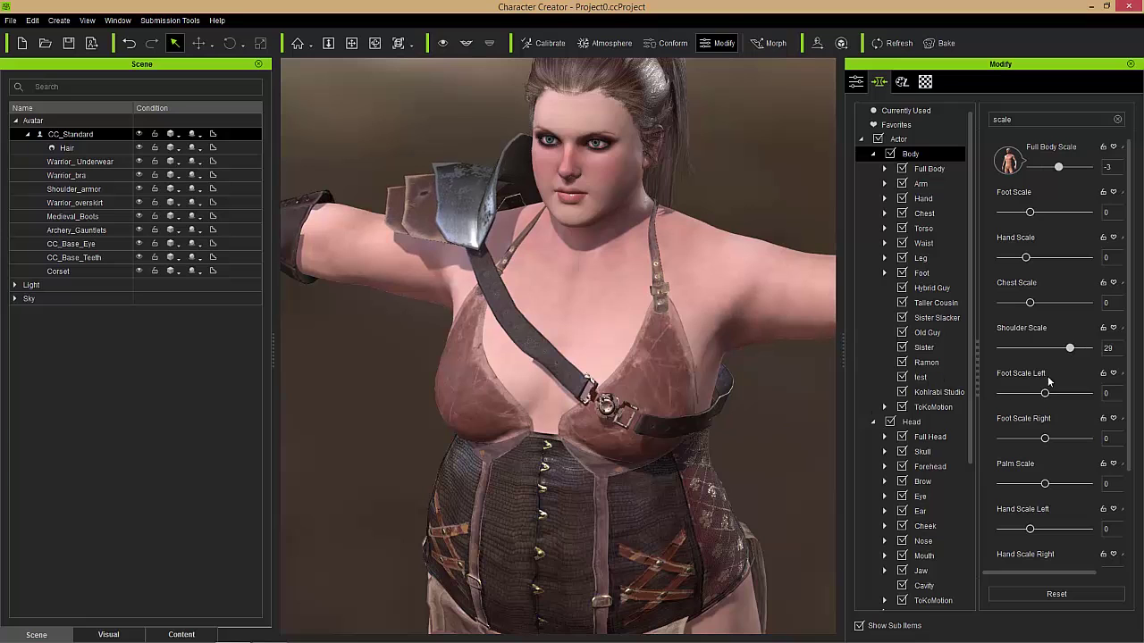
drag(1070, 348, 1029, 327)
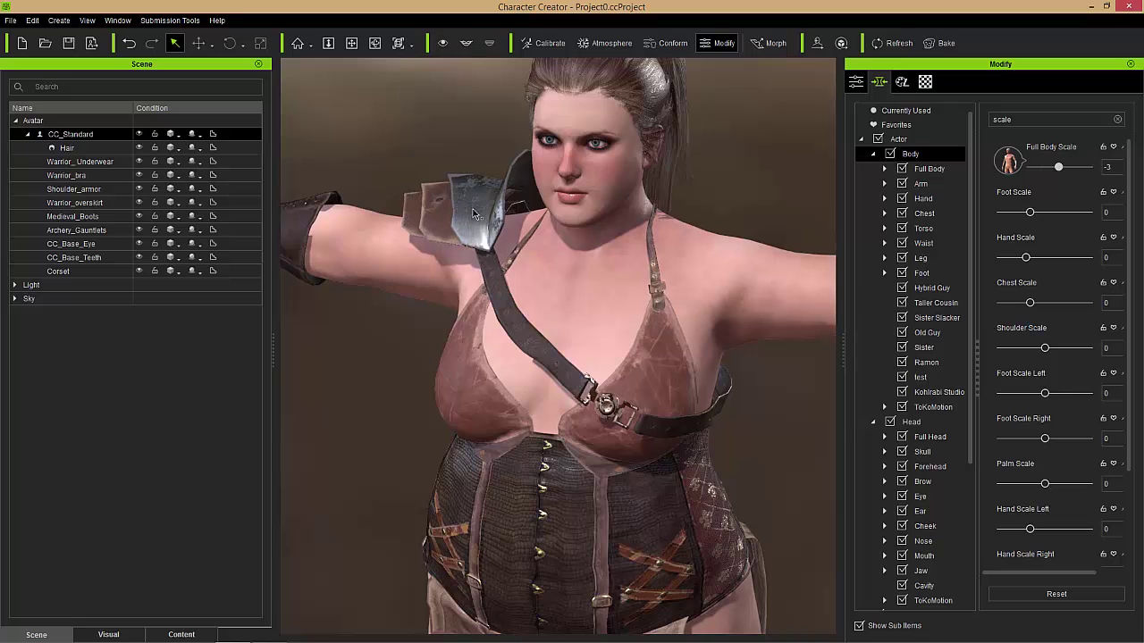
Step: Filter the morphs by "heavy" and test the Heavy morph, leaving it at 64
double_click(1002, 118)
text(heavy)
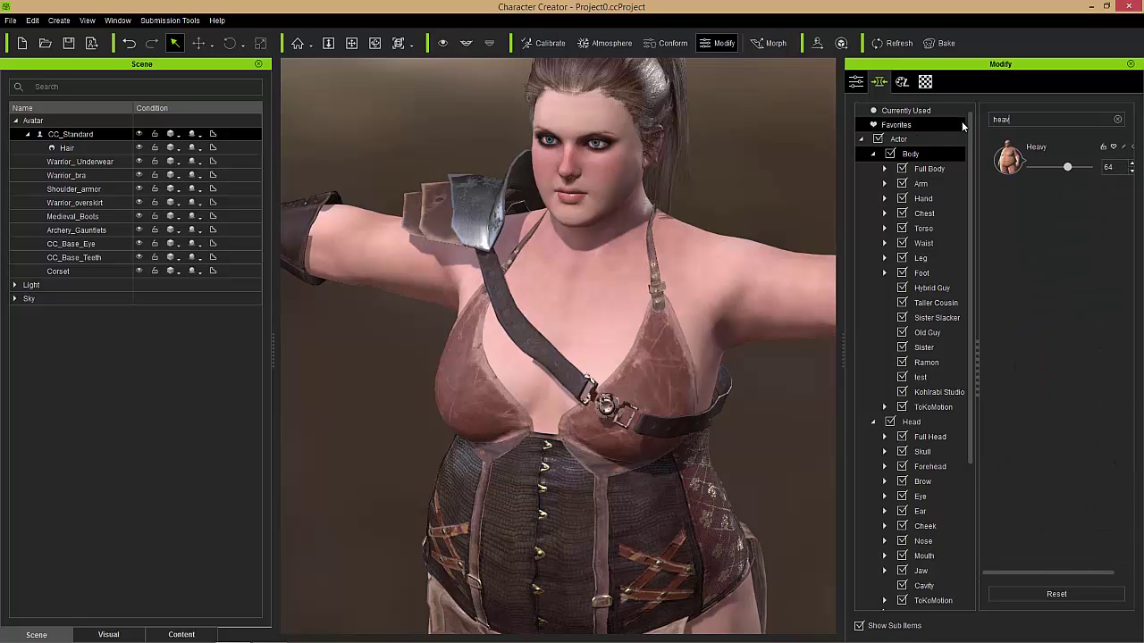
mouse_move(1067, 171)
mouse_down()
mouse_move(1055, 168)
mouse_move(1067, 168)
mouse_up()
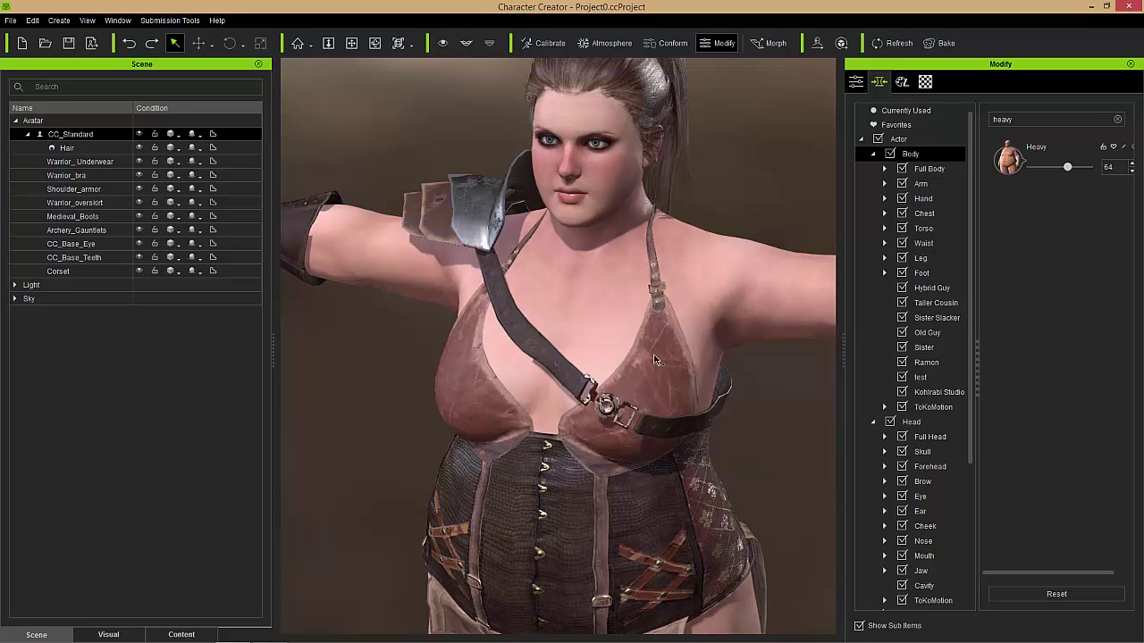
Step: Filter the morphs by "length", try Arm Length at 4 and Upper Arm Length at 58, and reset both to 0
drag(1013, 119, 972, 117)
text(length)
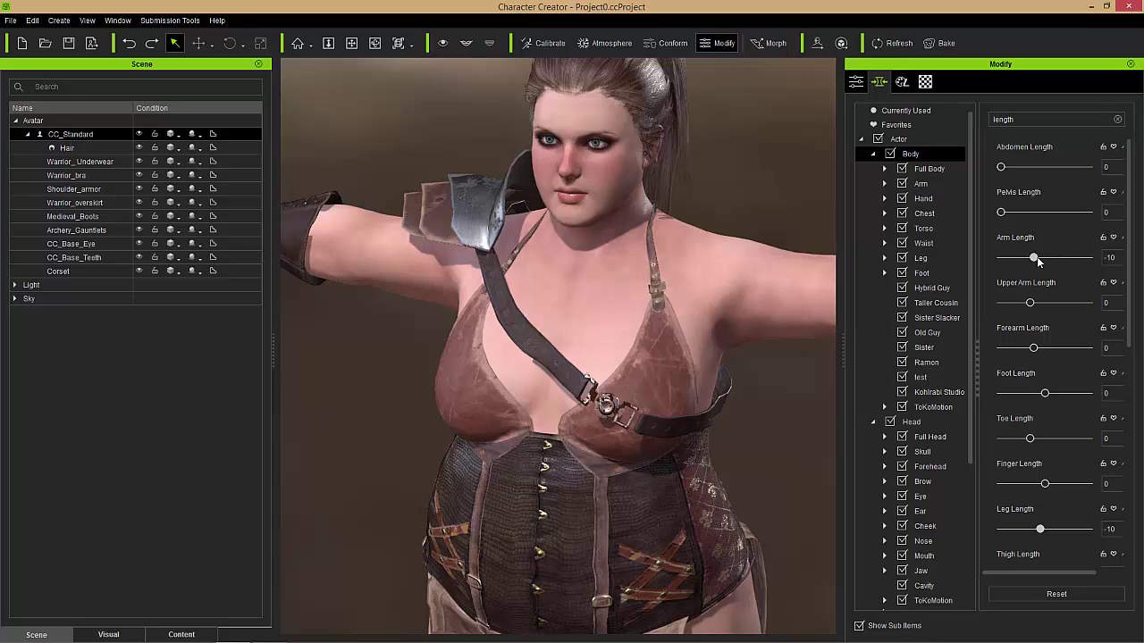
mouse_move(1033, 258)
mouse_down()
mouse_move(1093, 243)
mouse_move(1018, 242)
mouse_up()
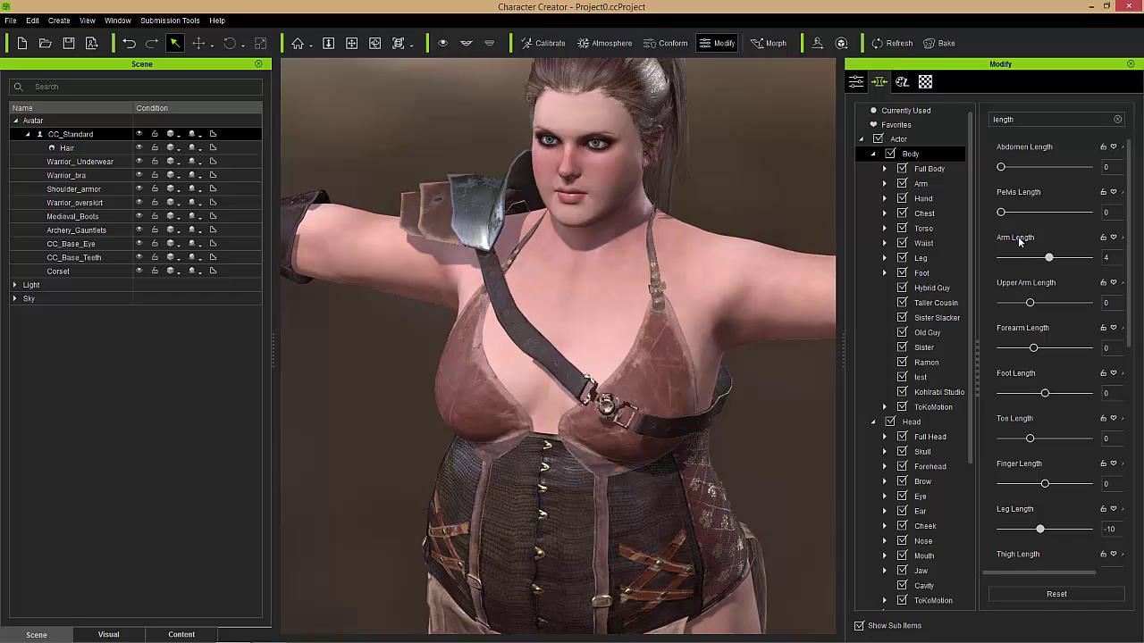
double_click(1020, 242)
drag(1034, 303, 1063, 303)
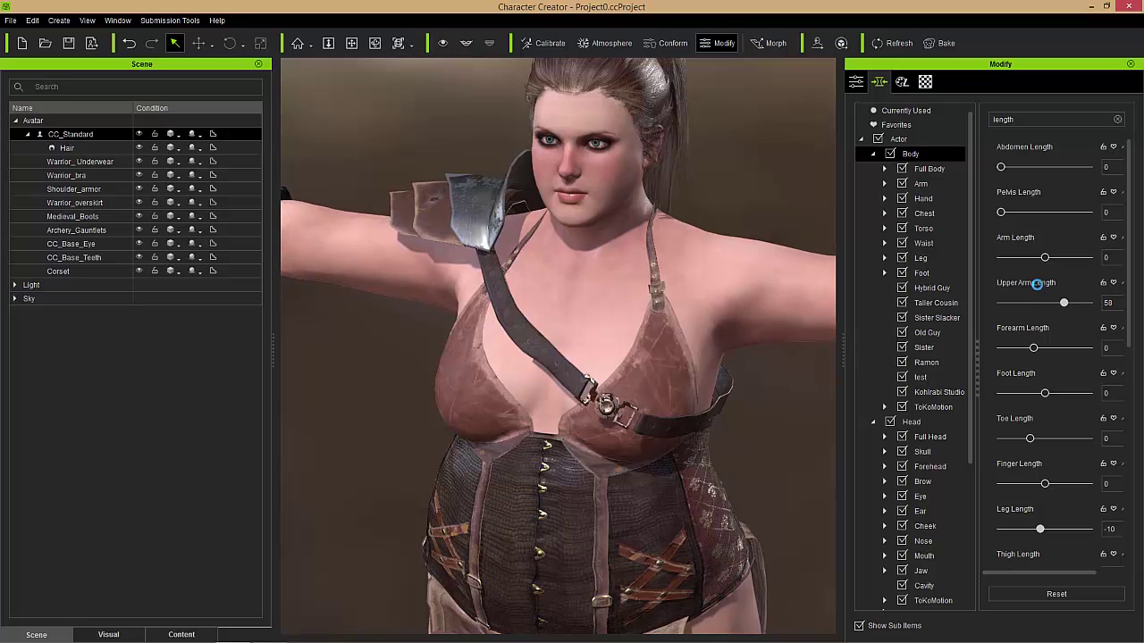
double_click(1036, 284)
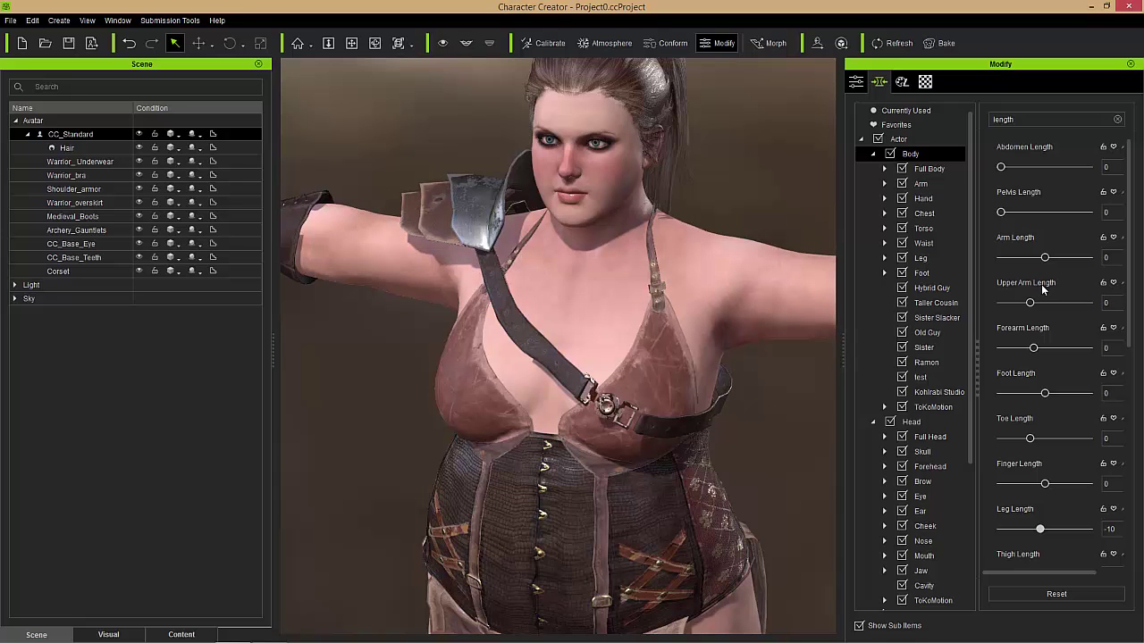
Step: Select the shoulder armor and check the Enable Conforming option in its Conform Clothing settings
click(438, 222)
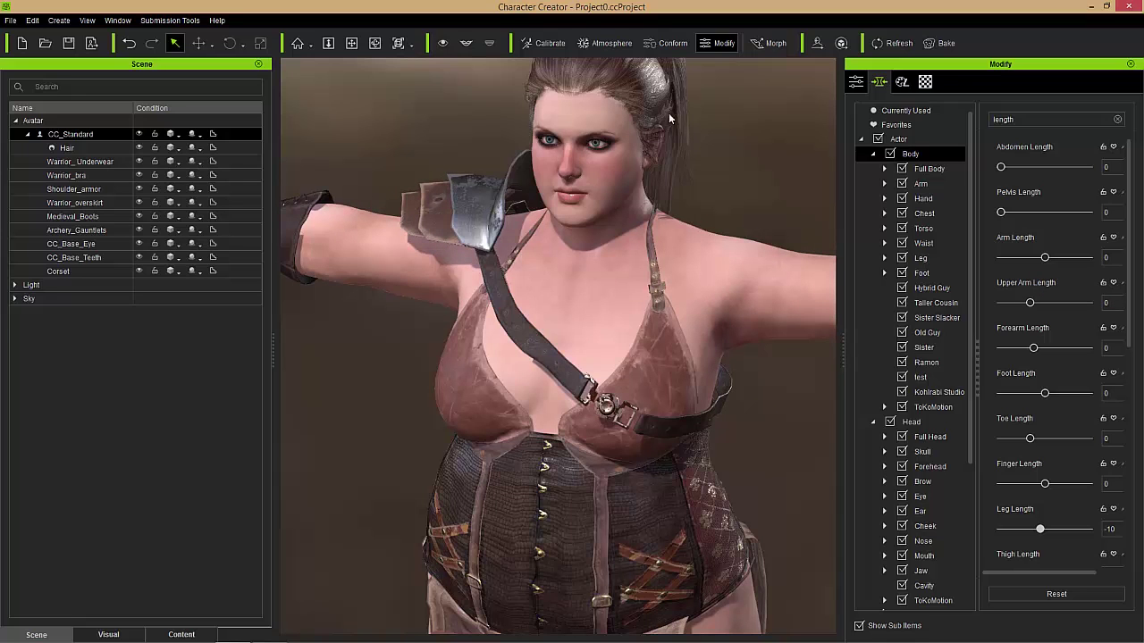
click(671, 43)
click(259, 105)
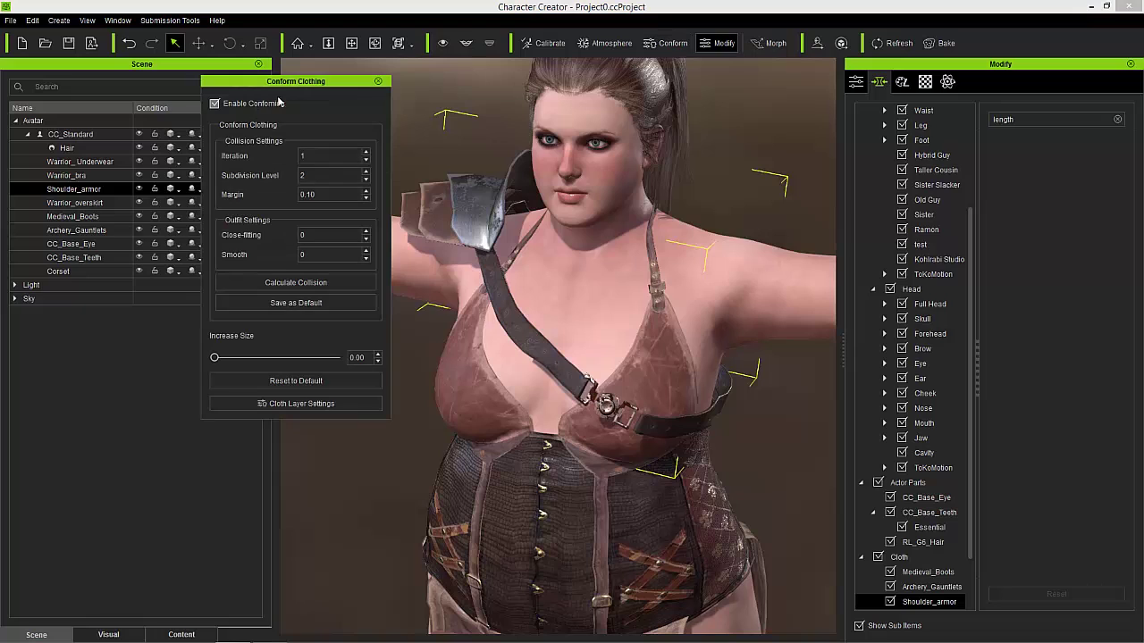
click(378, 81)
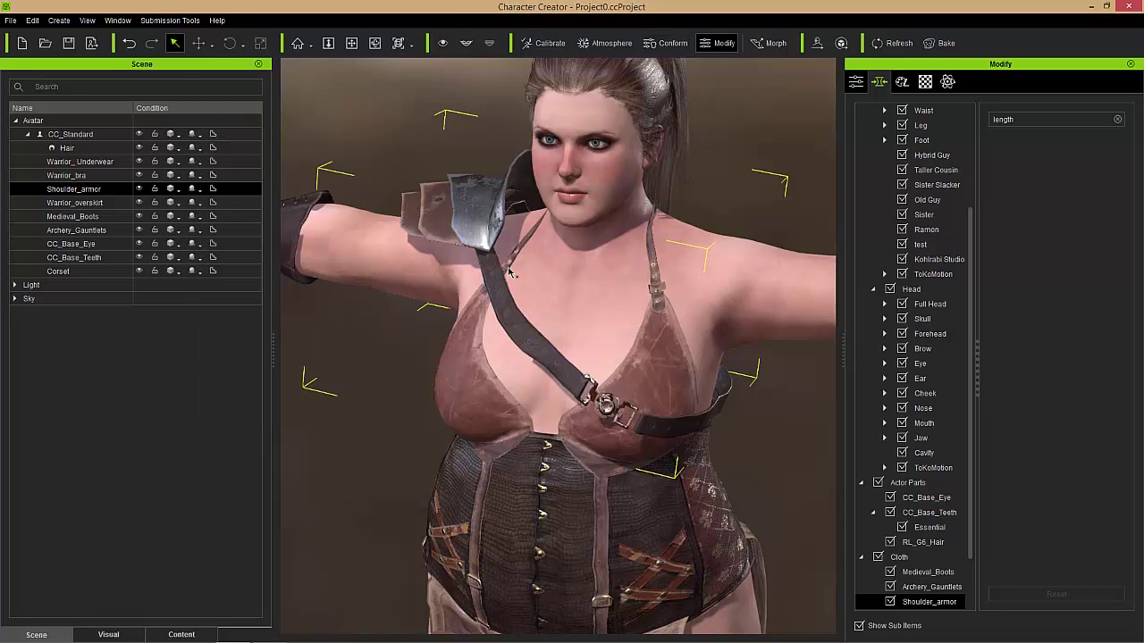